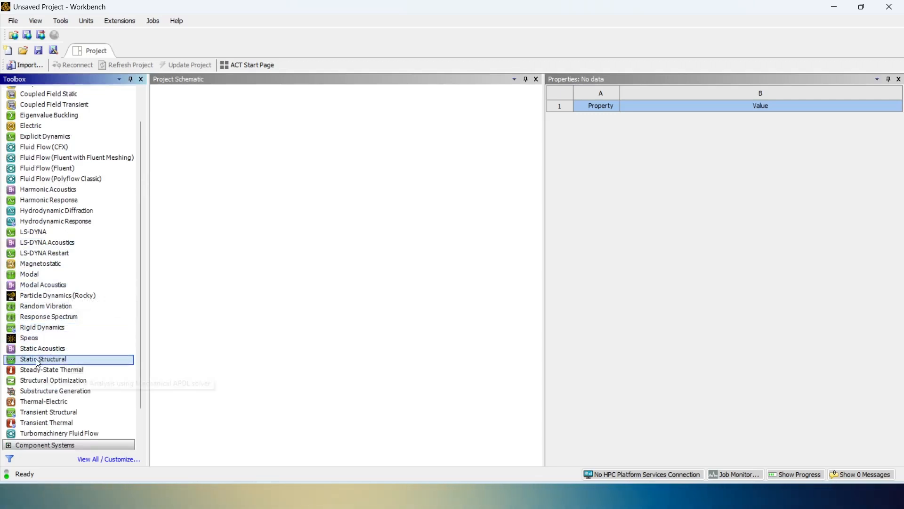
- Add a Static Structural analysis system to the project schematic and open its Engineering Data
drag(39, 363, 241, 127)
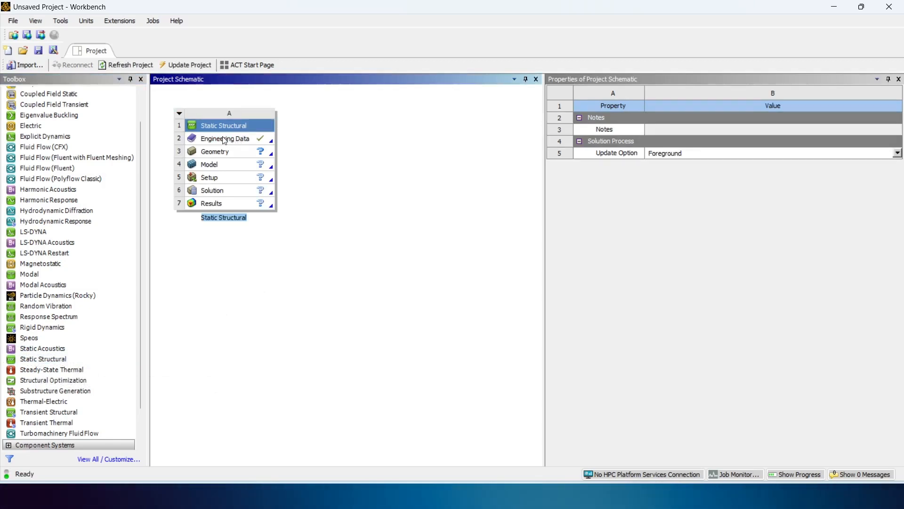
double_click(224, 139)
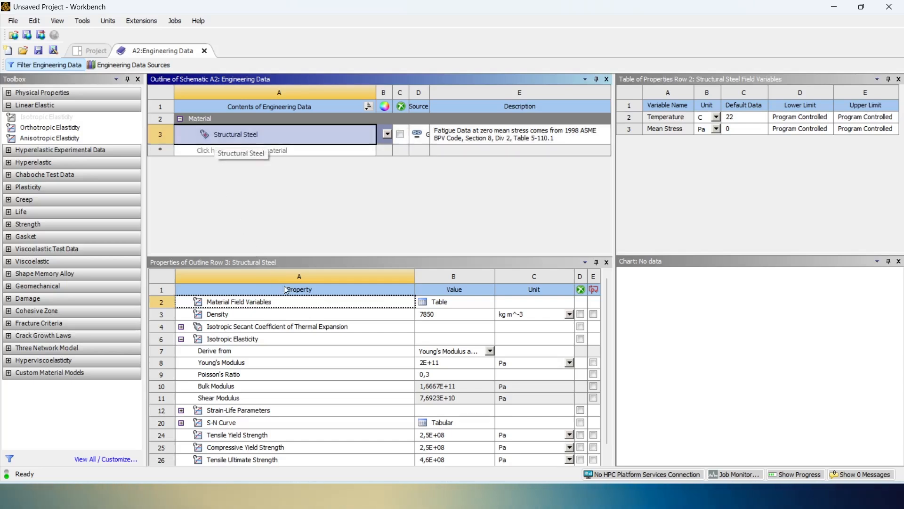
- Try to set Structural Steel's Poisson's ratio to 0.28, written with a decimal point
click(427, 374)
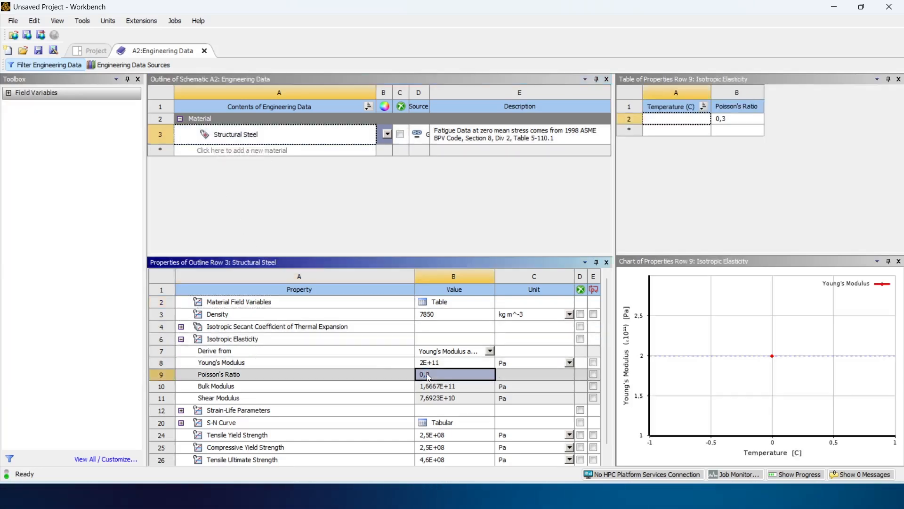
click(426, 374)
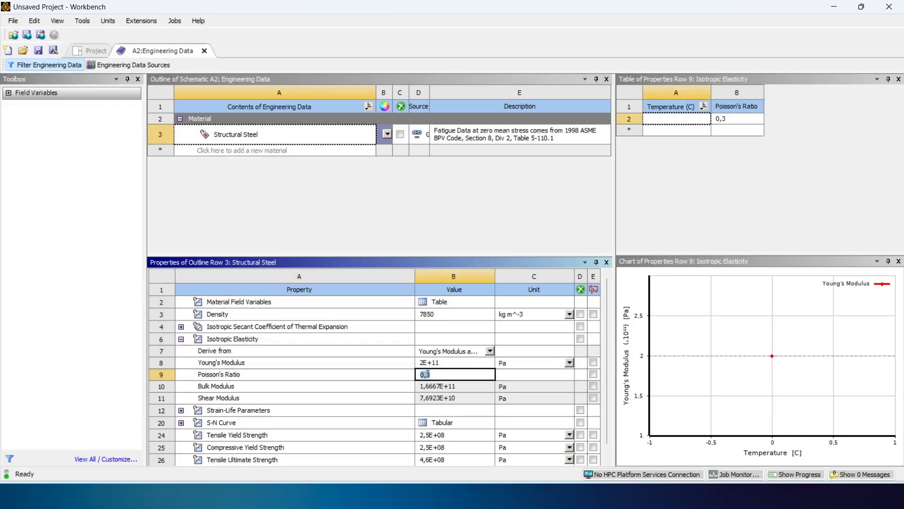
text(0.28)
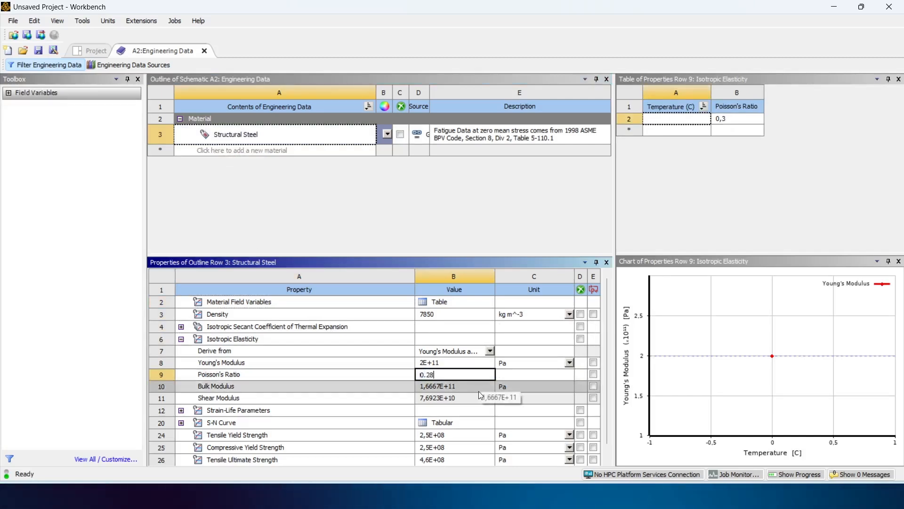
key(Return)
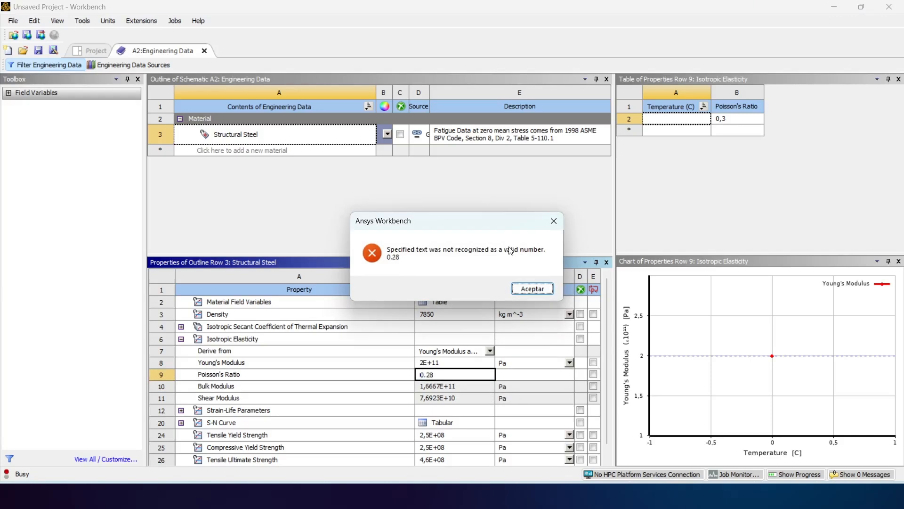
click(533, 288)
- Set the Poisson's ratio of Structural Steel to 0,28 using a decimal comma
double_click(461, 375)
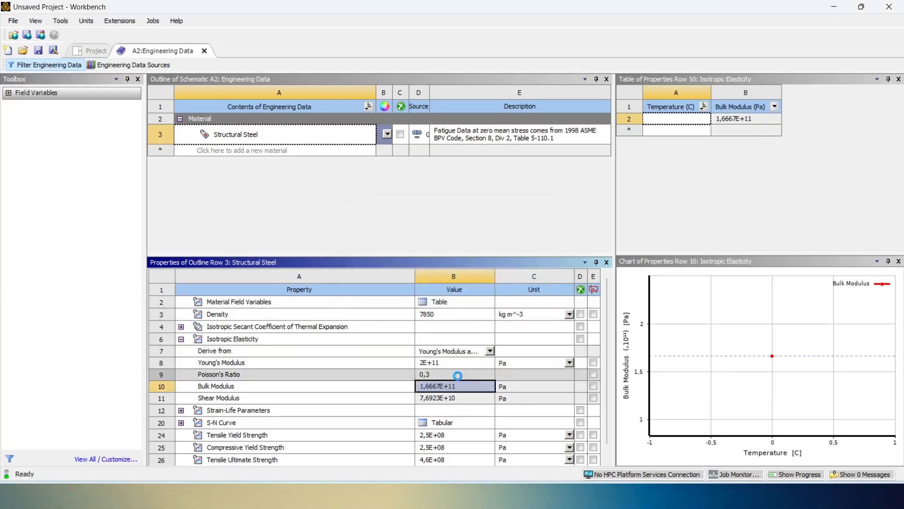
text(0,28)
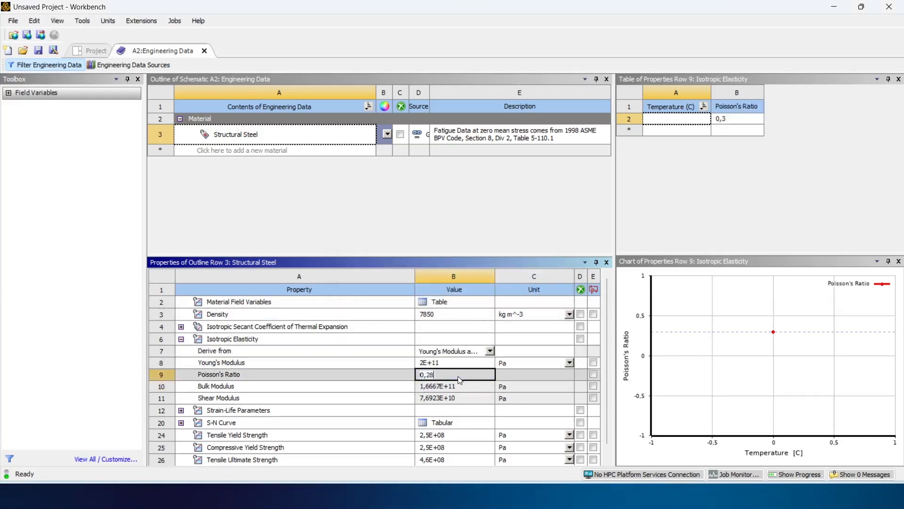
key(Return)
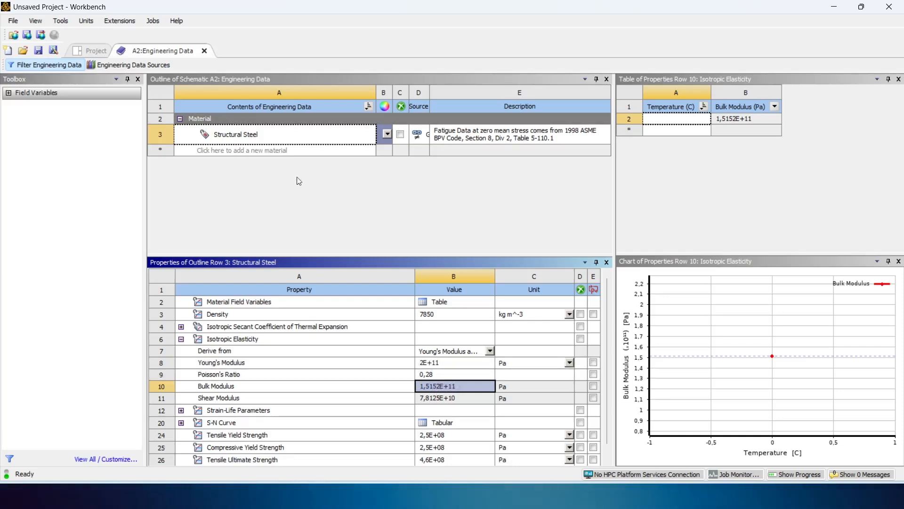
click(428, 364)
click(428, 364)
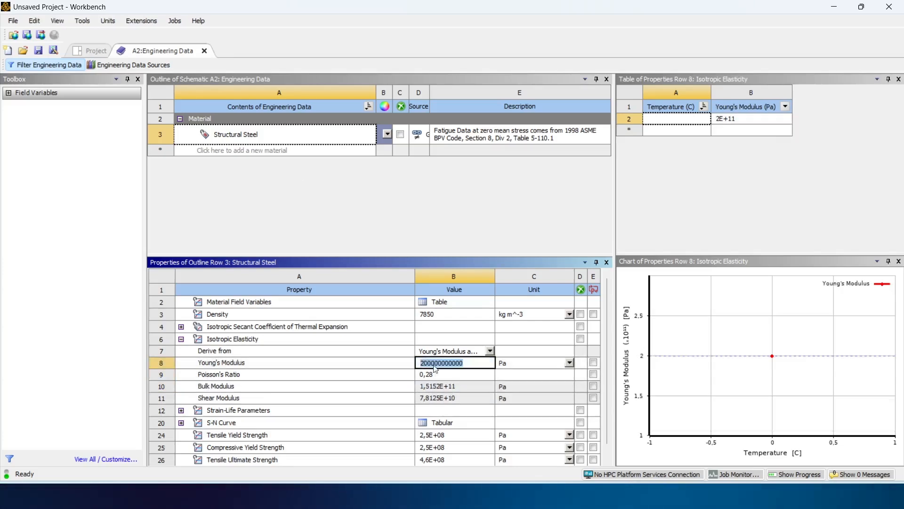
click(429, 364)
text(1)
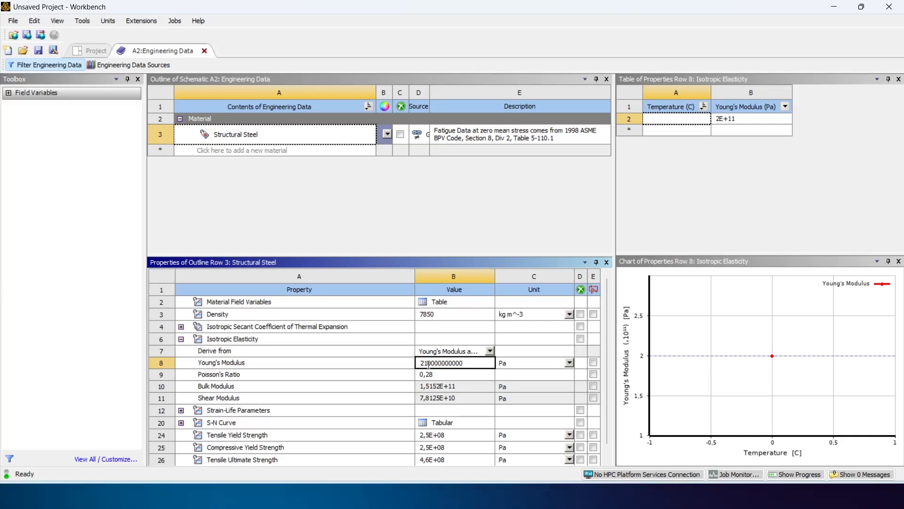
key(Return)
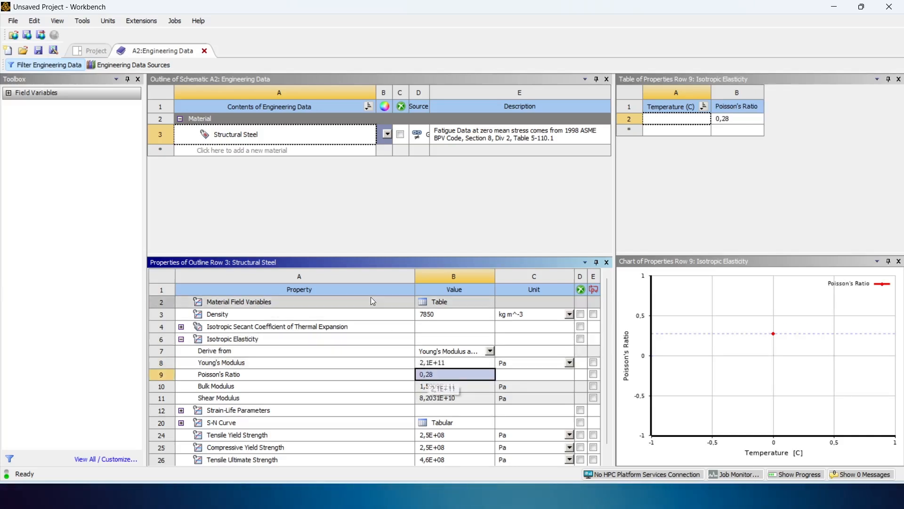
- Close the engineering data and enable Line Bodies in the properties of the Static Structural system's Geometry cell
click(204, 50)
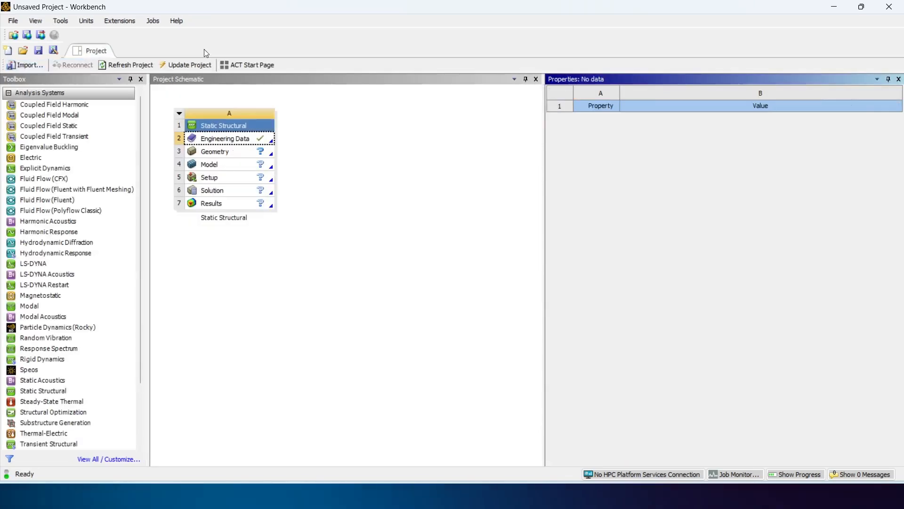
click(223, 155)
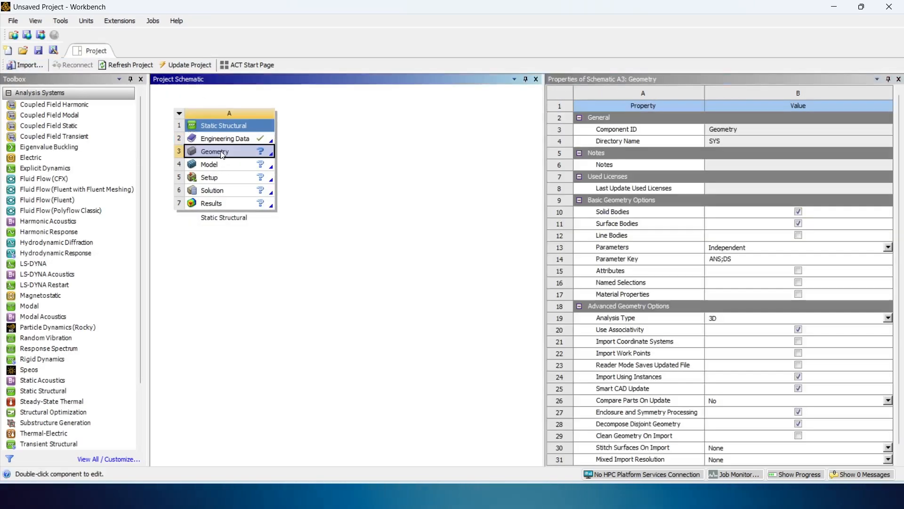
click(798, 234)
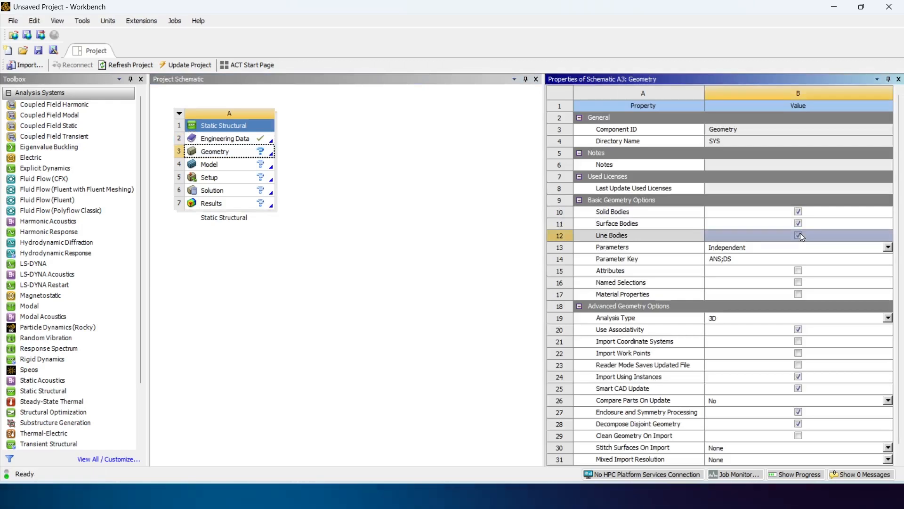
- Create a new DesignModeler geometry for the Static Structural system and set its length unit to foot
right_click(230, 155)
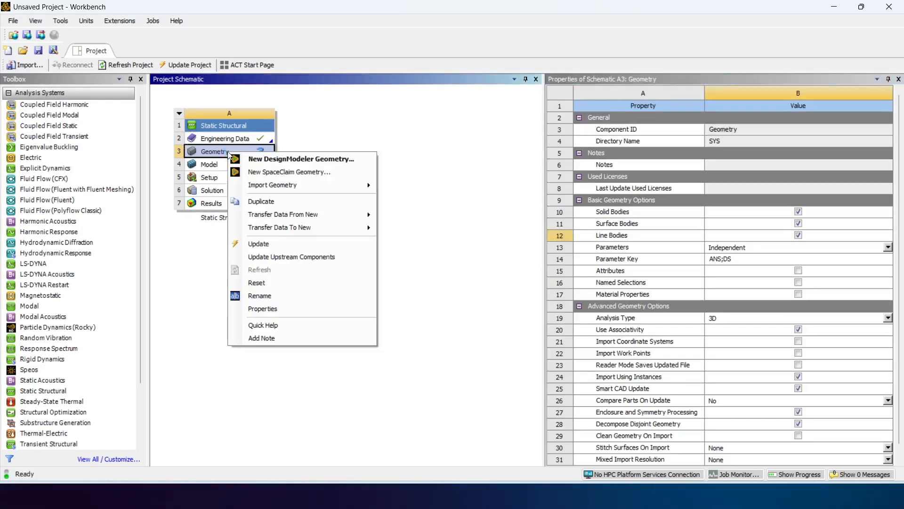
click(295, 162)
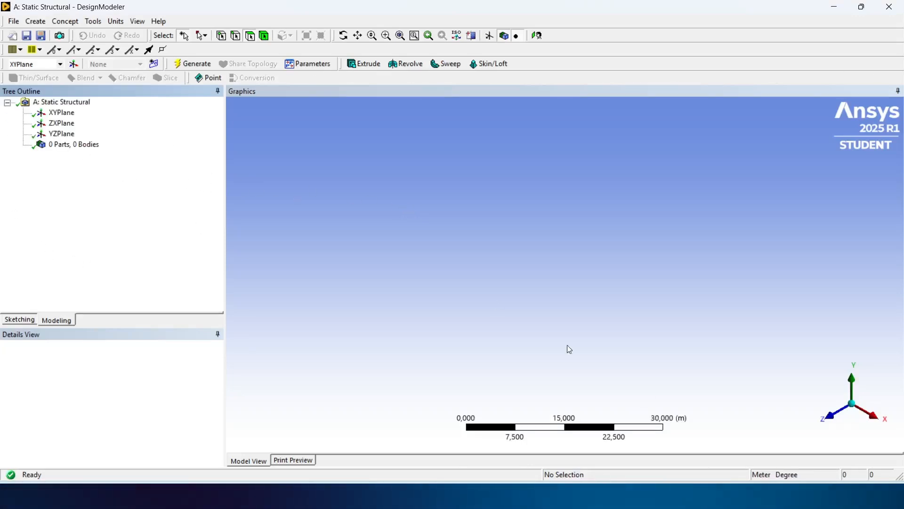
click(118, 24)
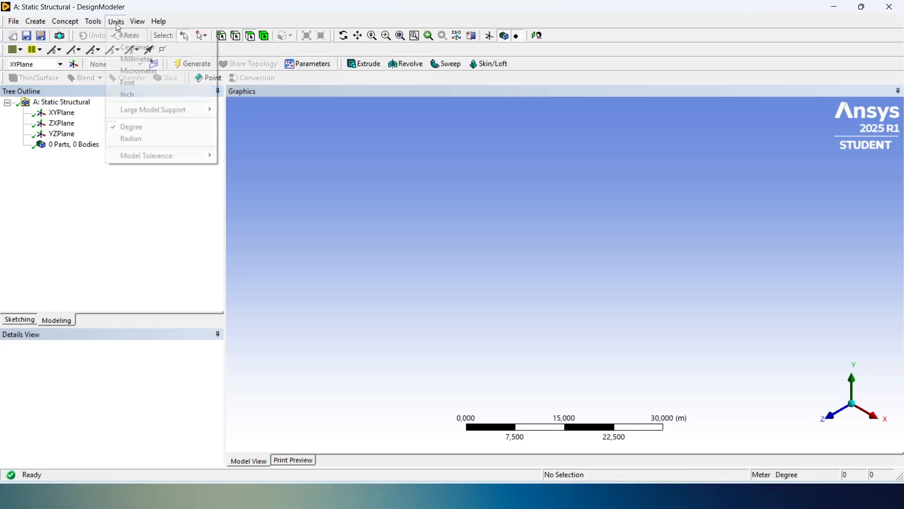
click(137, 83)
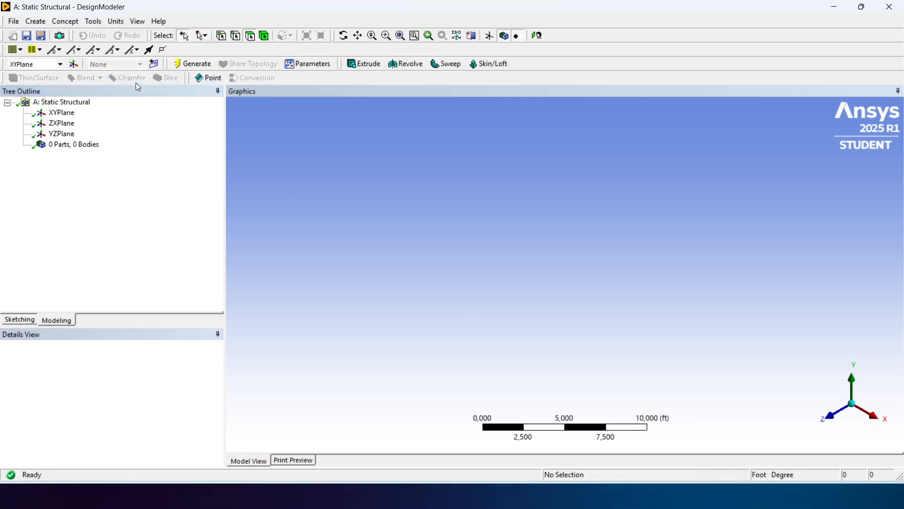
- Switch to sketching on the XY plane, show the grid in 2D and enable grid snapping
click(19, 320)
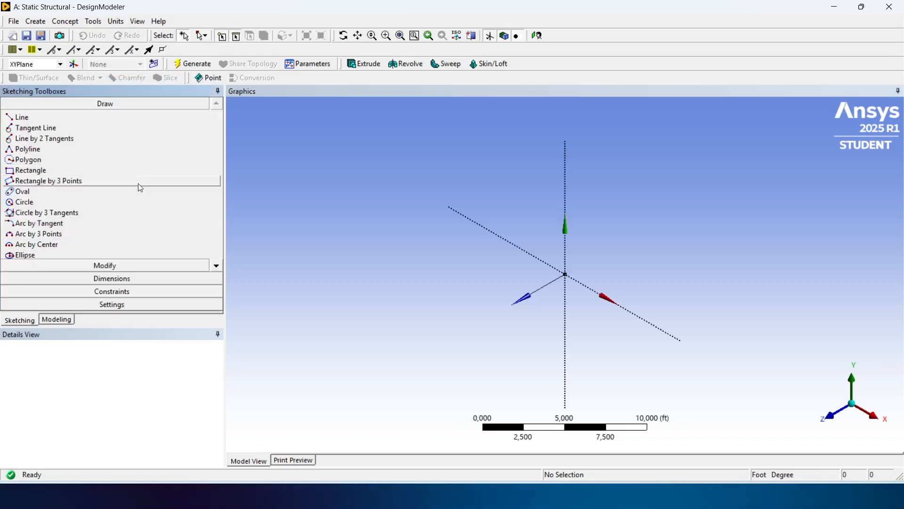
click(89, 304)
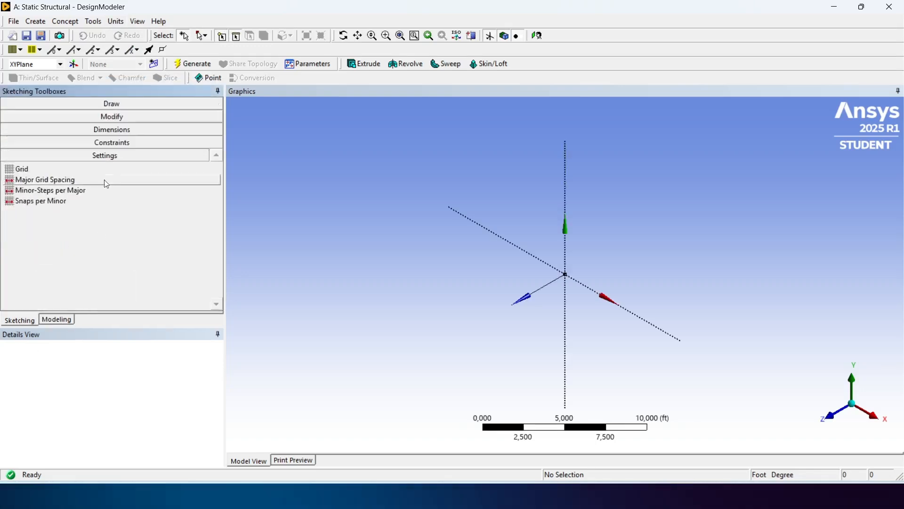
click(112, 170)
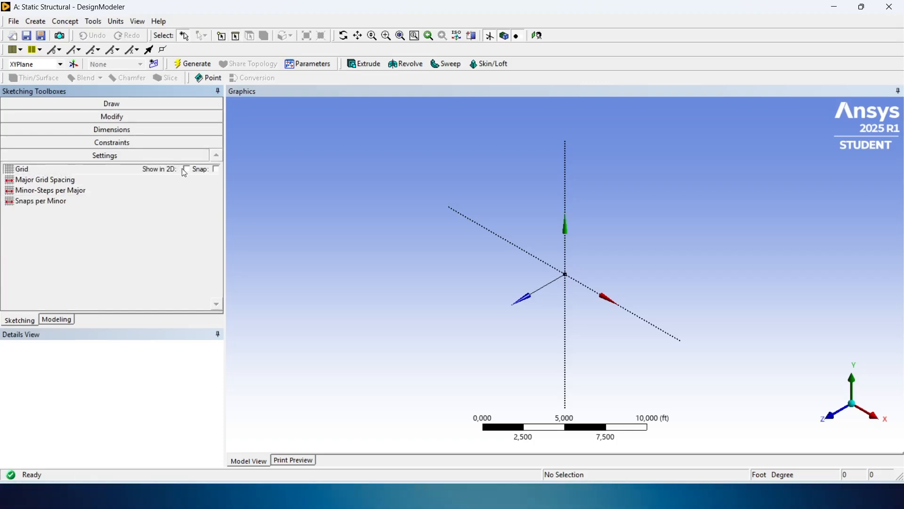
click(185, 170)
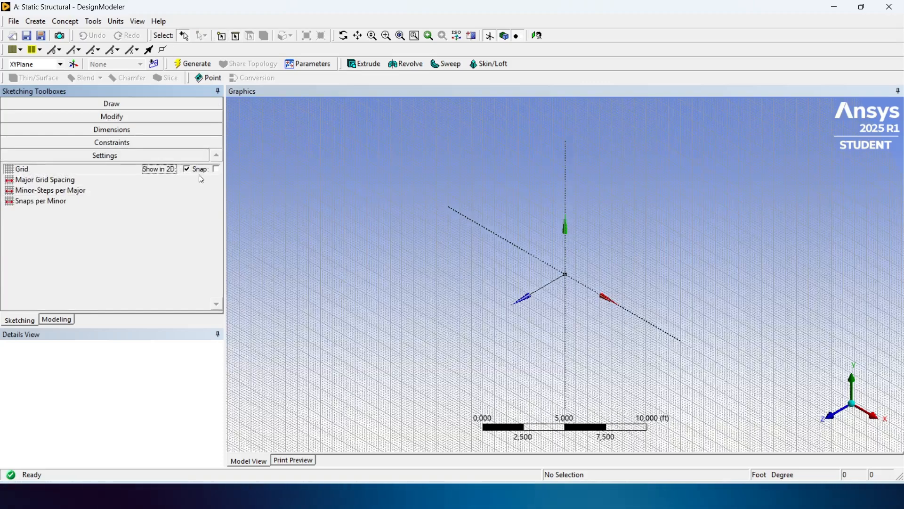
click(841, 417)
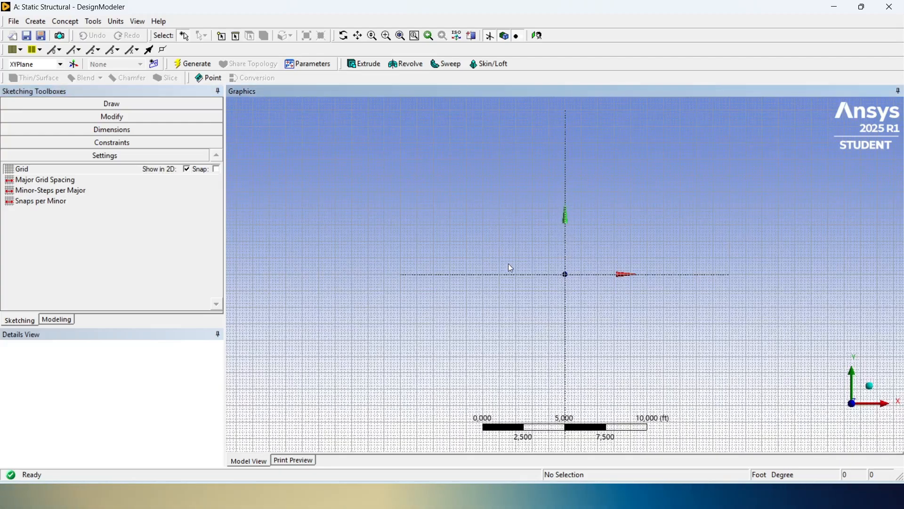
scroll(546, 236, up, 5)
scroll(546, 235, up, 1)
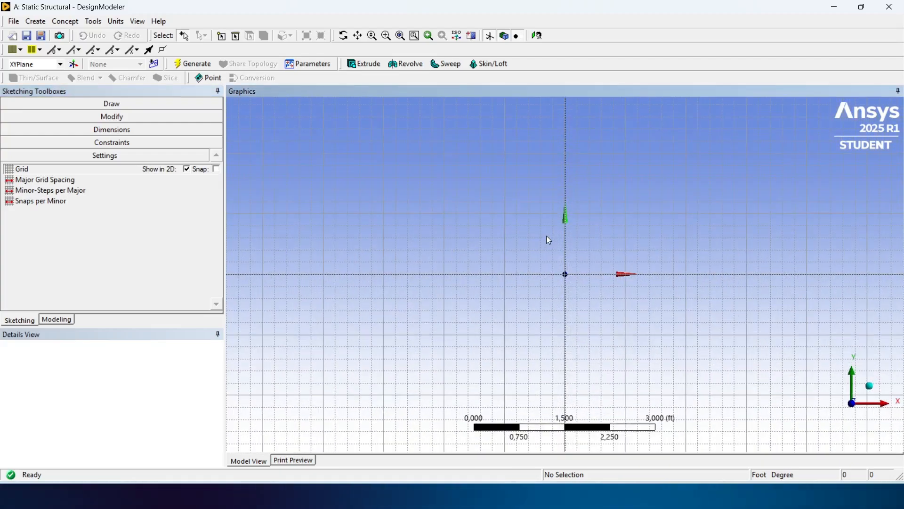
click(216, 169)
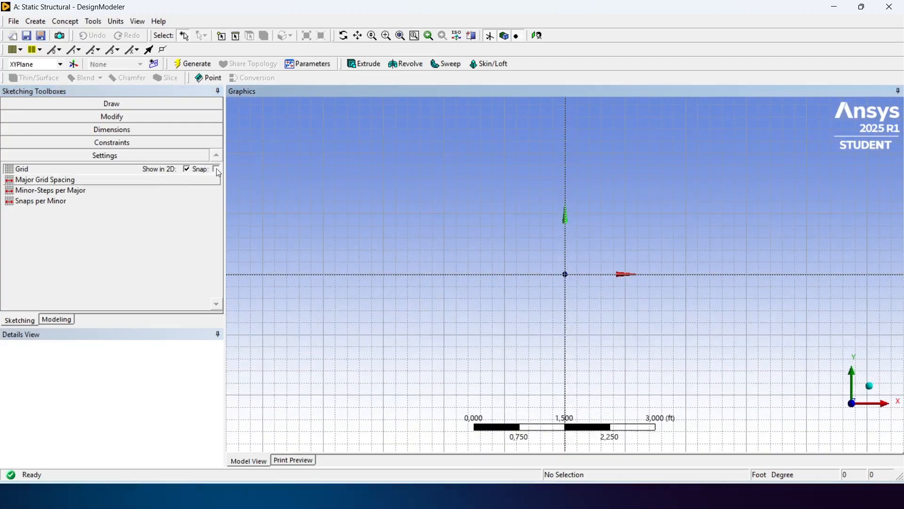
- Set the sketch grid's major spacing to 2 ft and its minor steps per major to 1
click(111, 183)
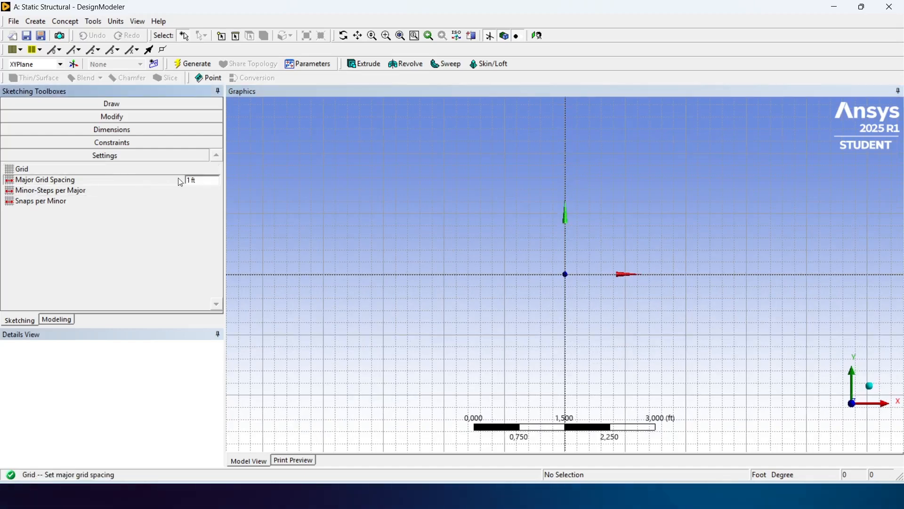
drag(203, 178, 185, 176)
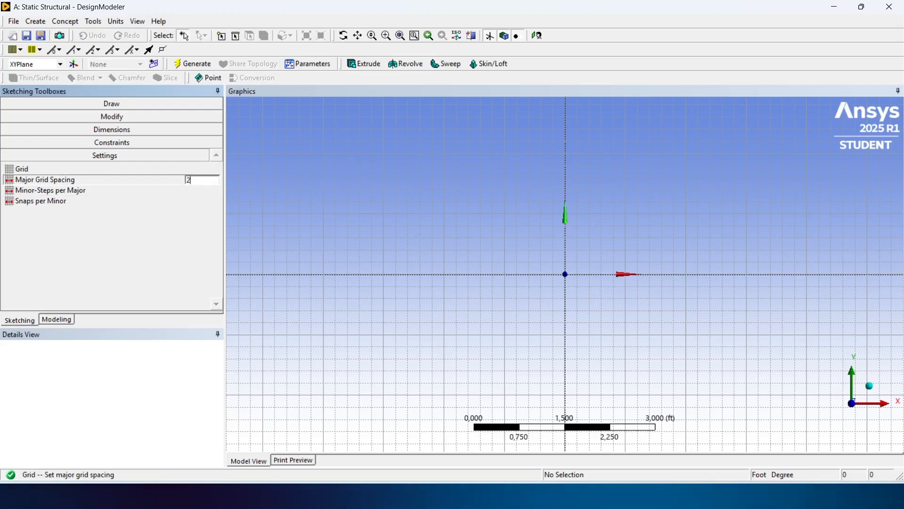
text(2)
key(Return)
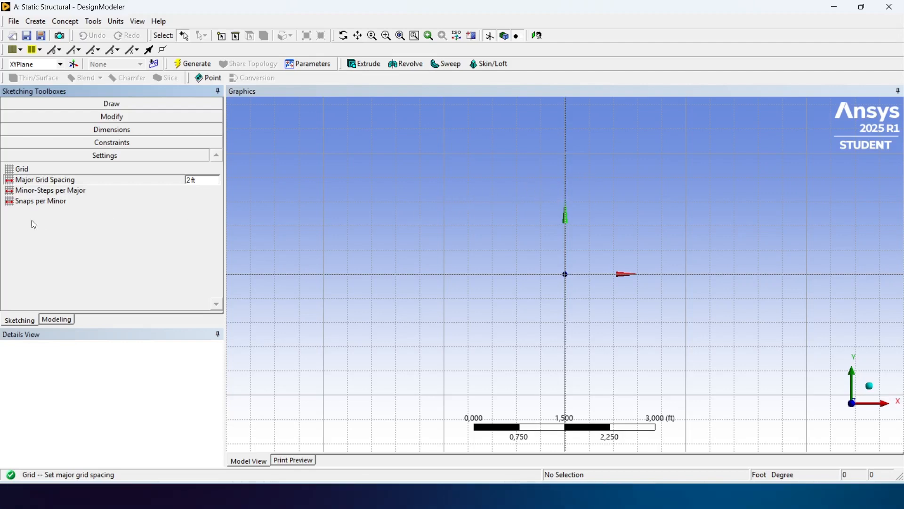
click(42, 192)
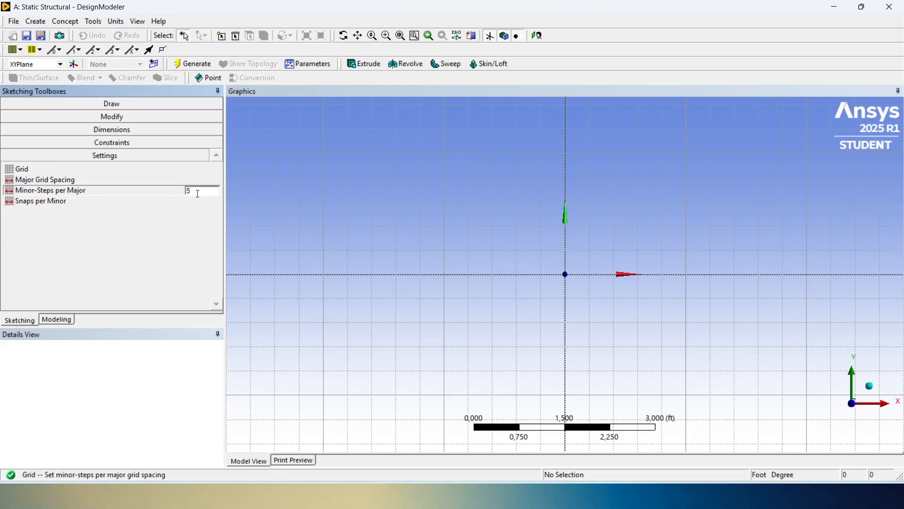
text(1)
key(Return)
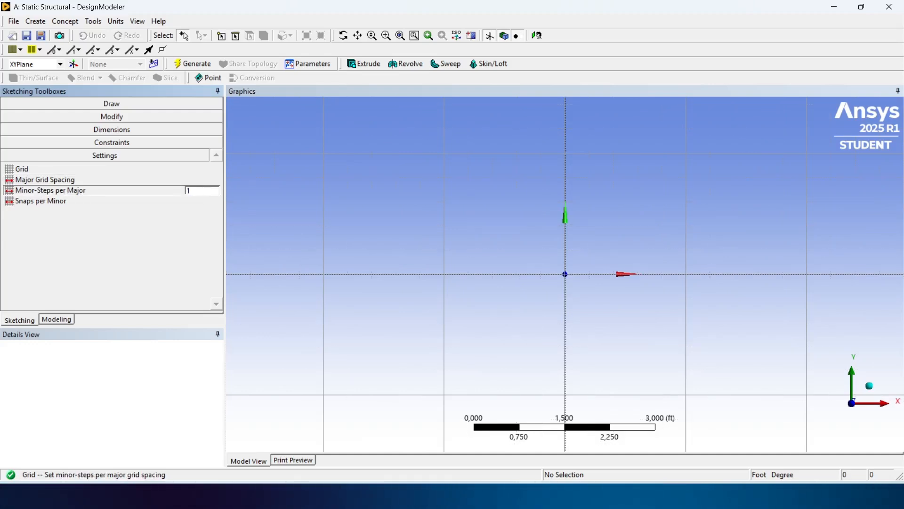
click(175, 203)
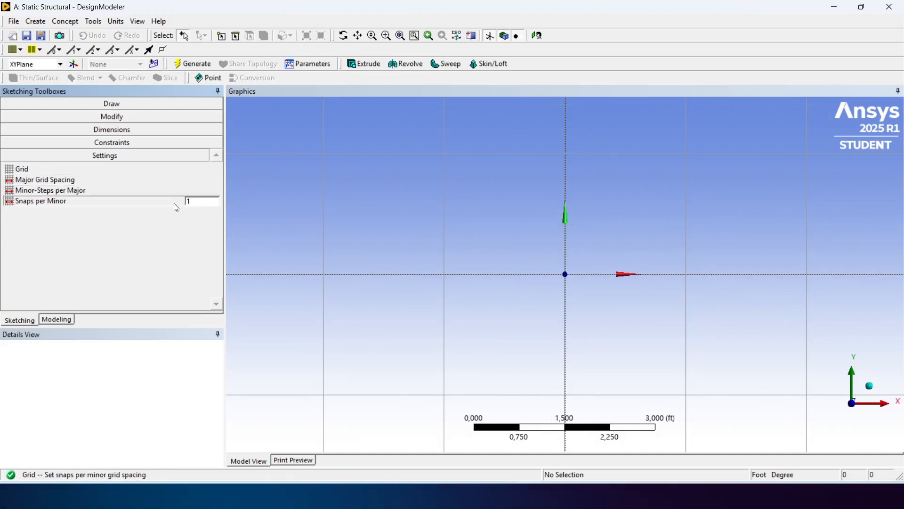
- Sketch a horizontal 8 ft line along the X axis starting at the origin
click(126, 103)
scroll(630, 221, down, 2)
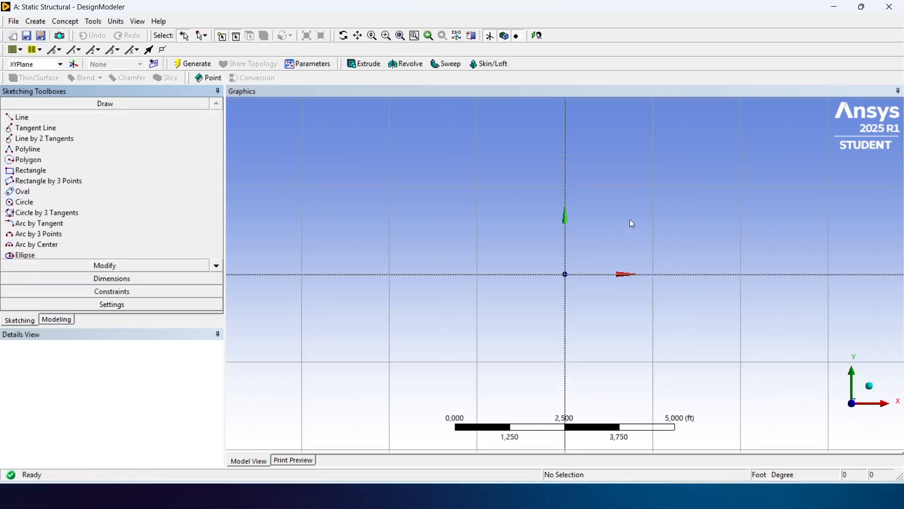
scroll(626, 211, down, 2)
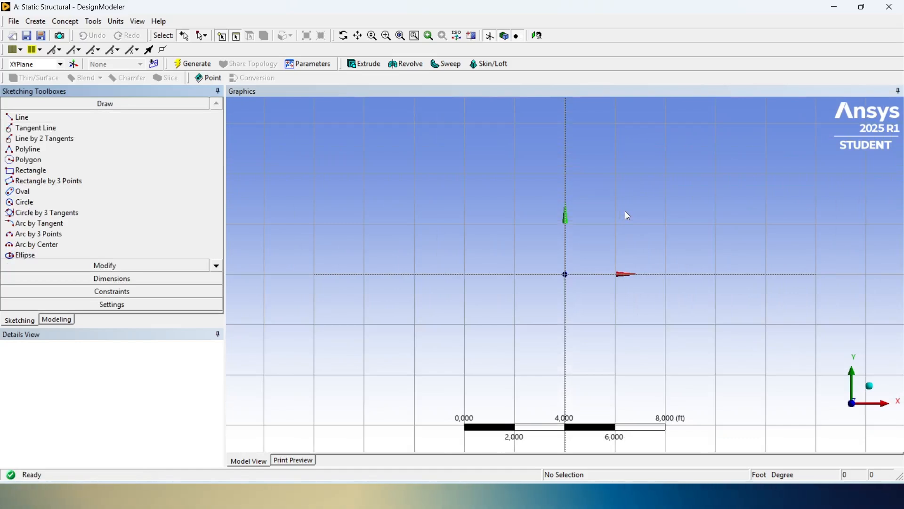
scroll(625, 212, down, 1)
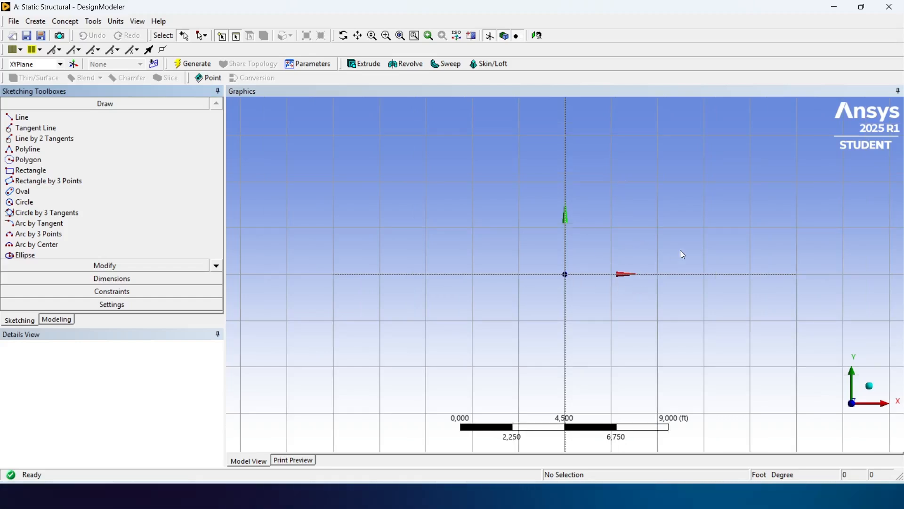
ctrl+middle_drag(705, 188, 512, 292)
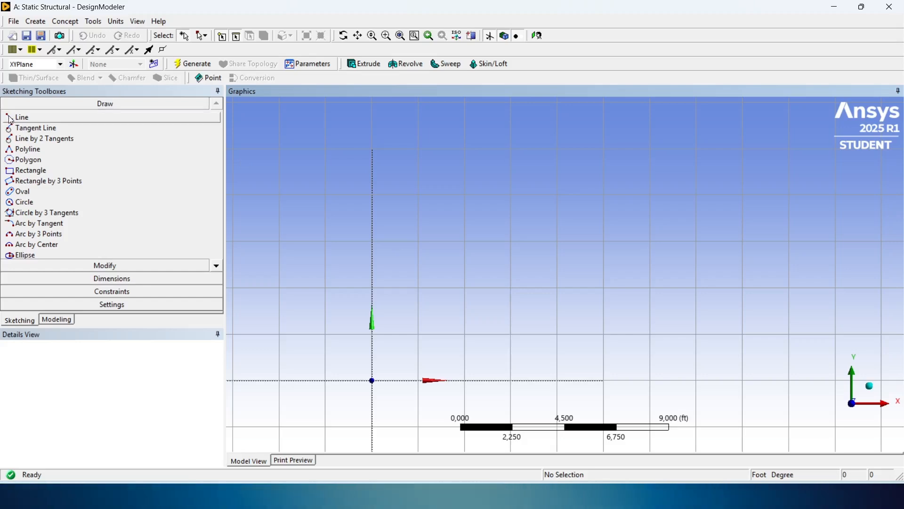
click(57, 119)
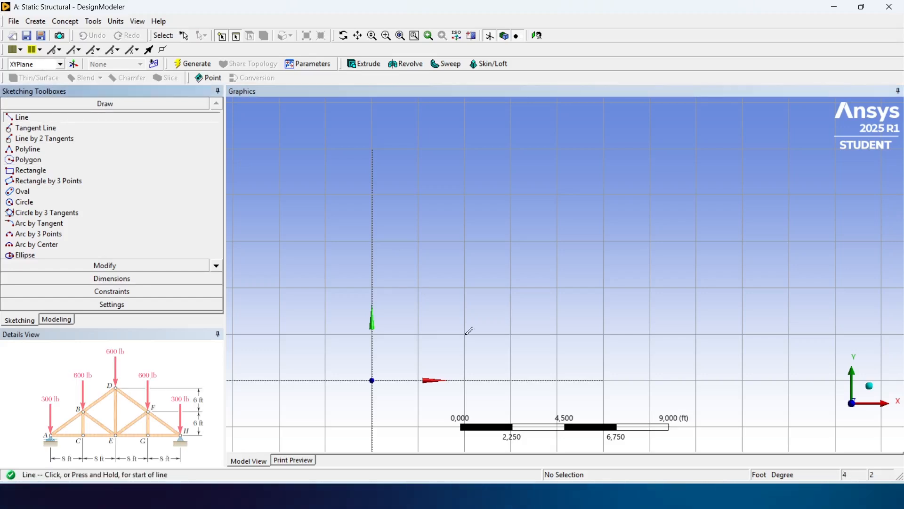
click(373, 379)
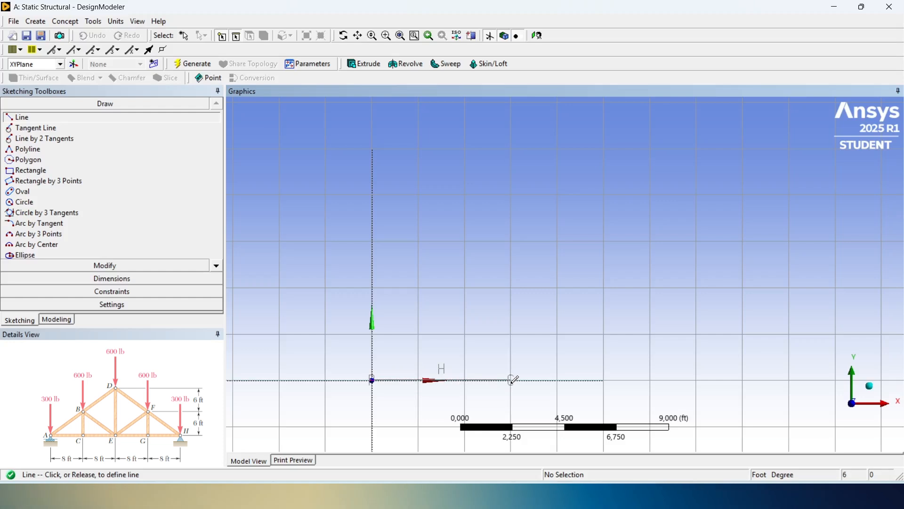
click(557, 380)
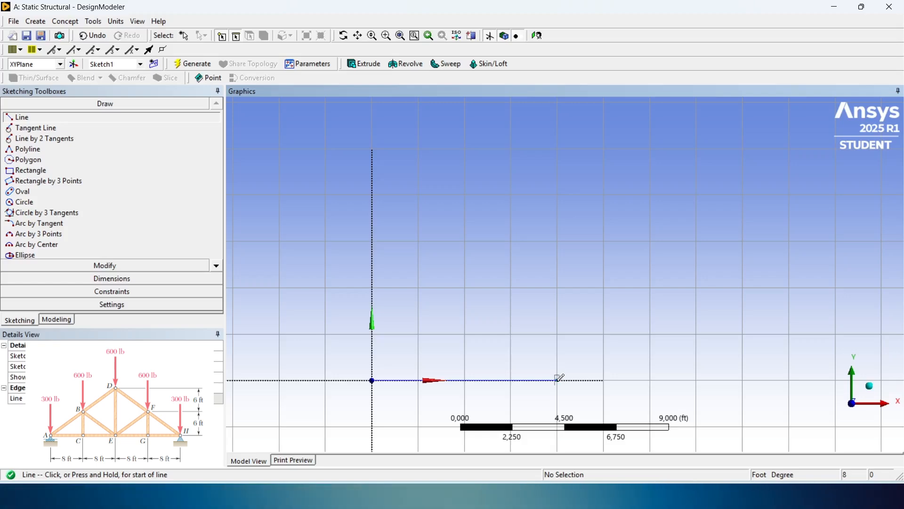
- Continue the truss's bottom chord with three consecutive 8 ft horizontal lines, ending at x = 32 ft
scroll(560, 378, down, 5)
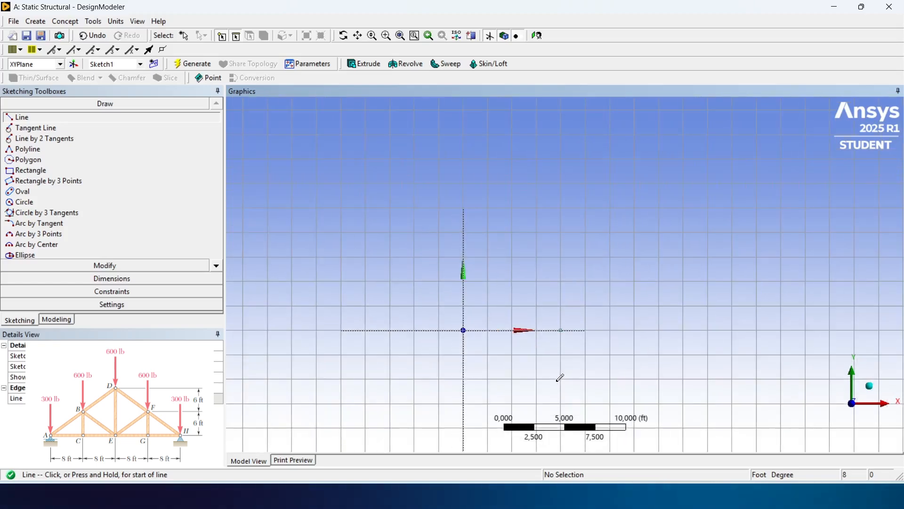
scroll(559, 377, down, 3)
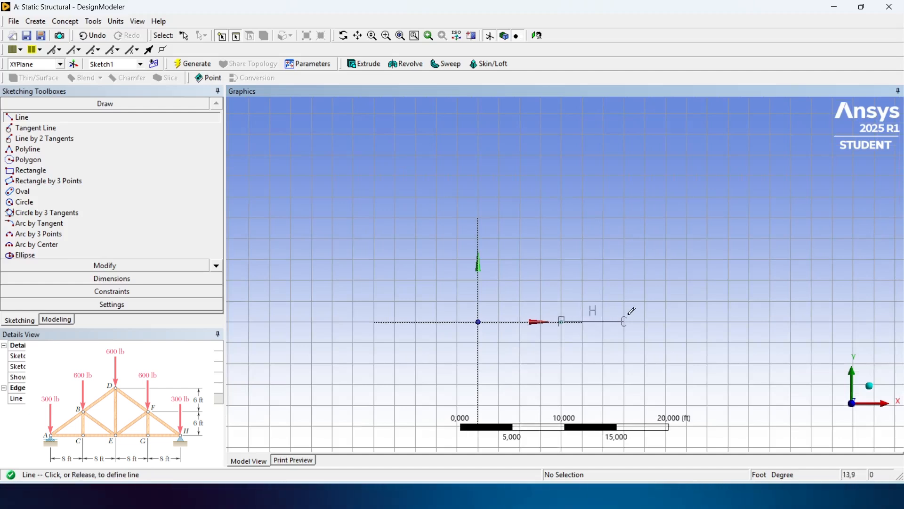
click(644, 321)
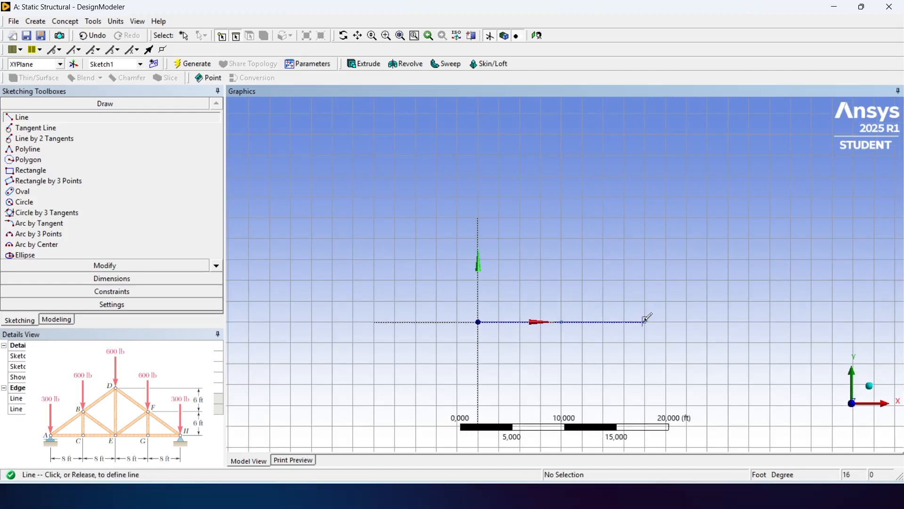
click(728, 321)
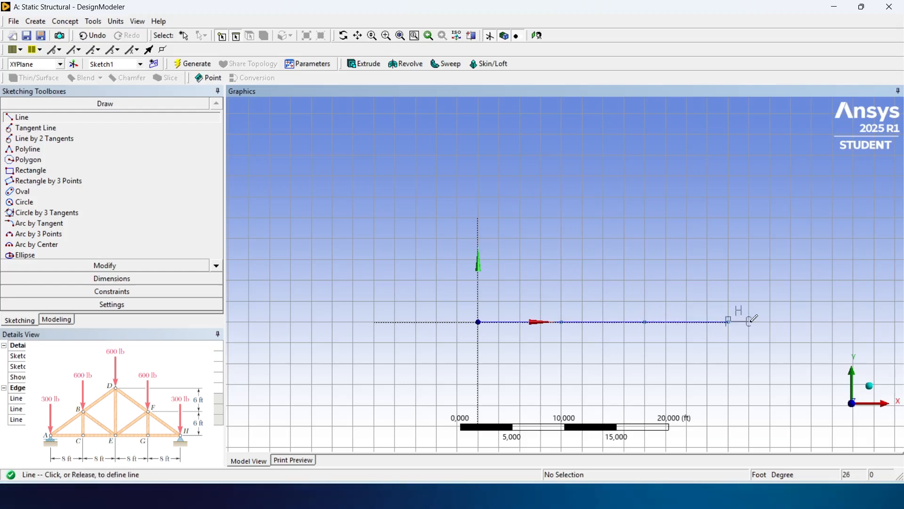
click(810, 321)
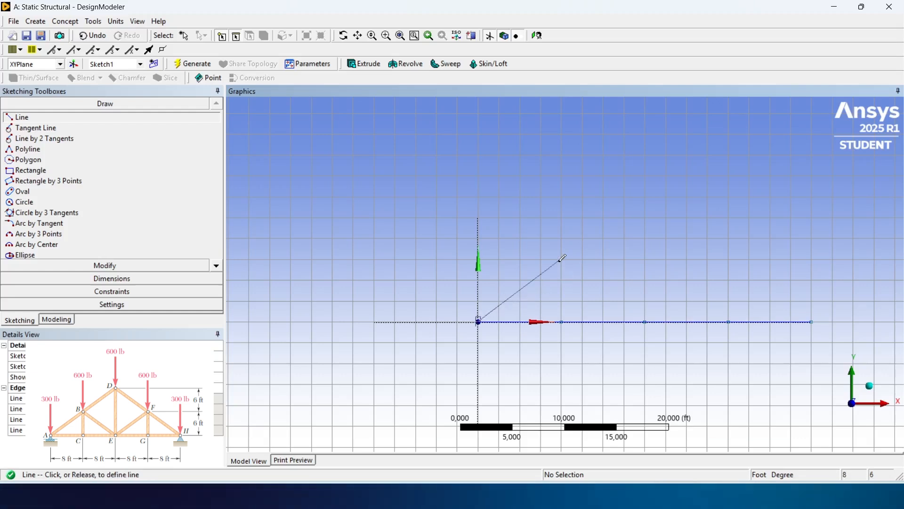
- Sketch the top chord as four lines from the origin through (8, 6), (16, 12) and (24, 6) to (32, 0) ft
click(583, 238)
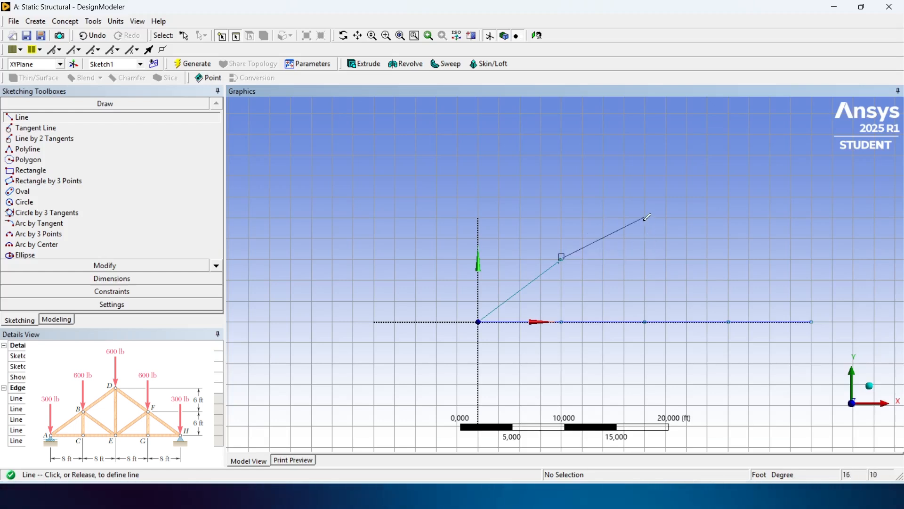
click(646, 196)
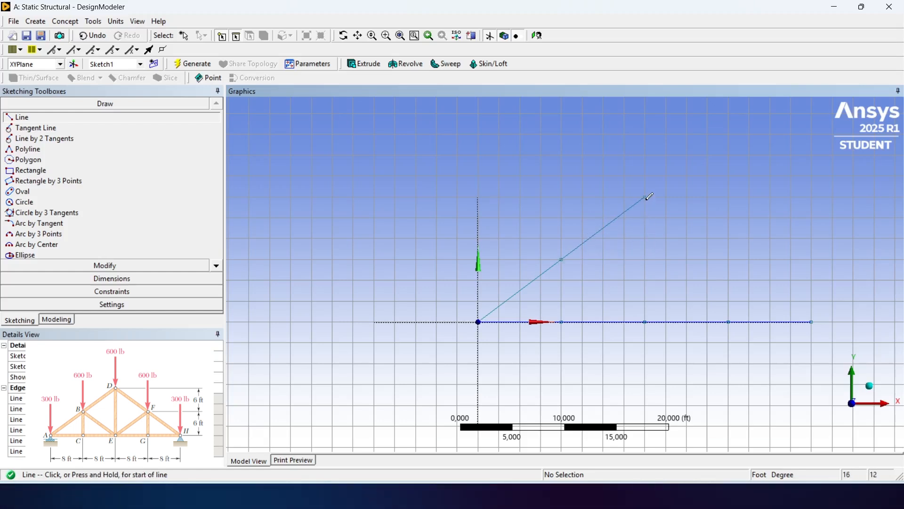
click(729, 257)
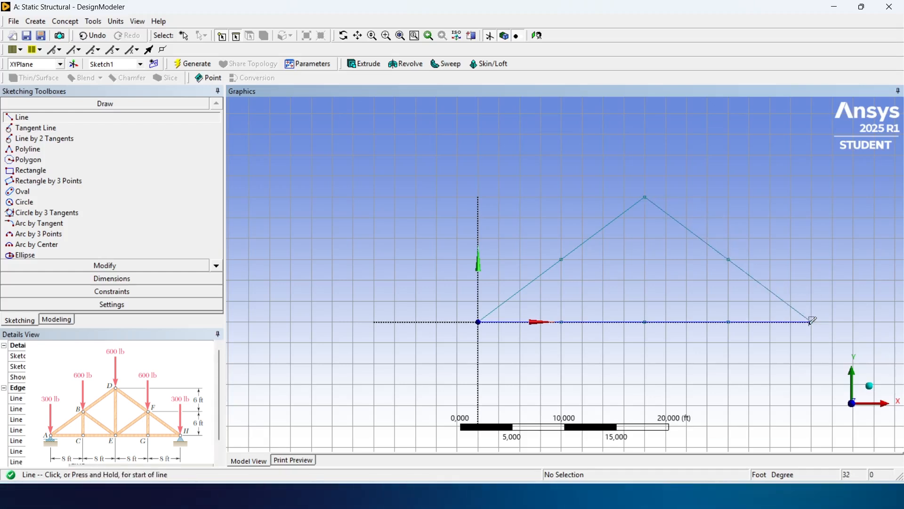
- Draw the web members: verticals at x = 8, 16 and 24 ft, and diagonals from both mid-chord joints to the bottom centre joint
click(561, 259)
click(562, 321)
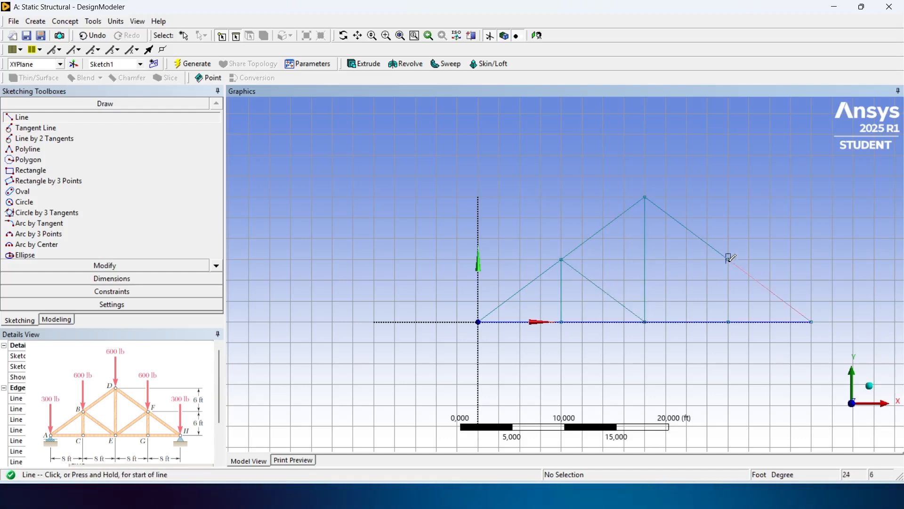
click(645, 321)
click(728, 259)
click(728, 259)
click(728, 321)
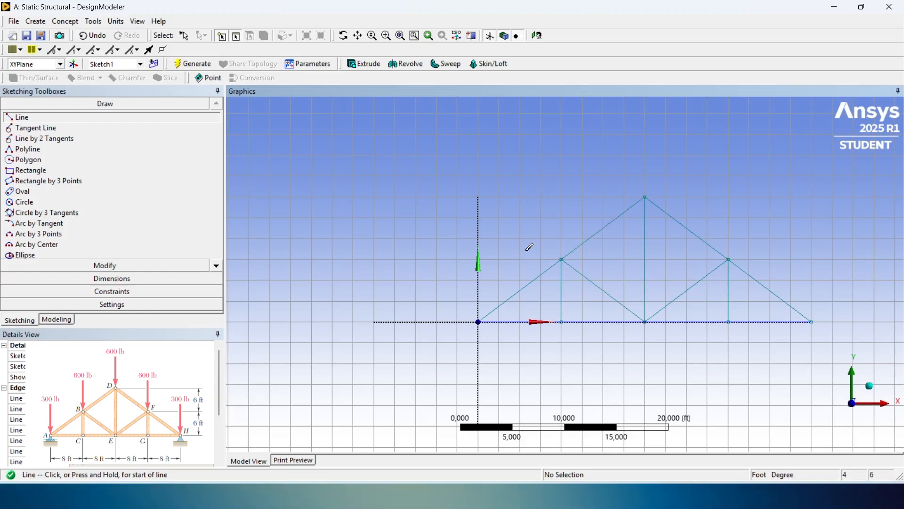
- Generate a line body from the truss sketch on the XY plane using Lines From Sketches
click(58, 320)
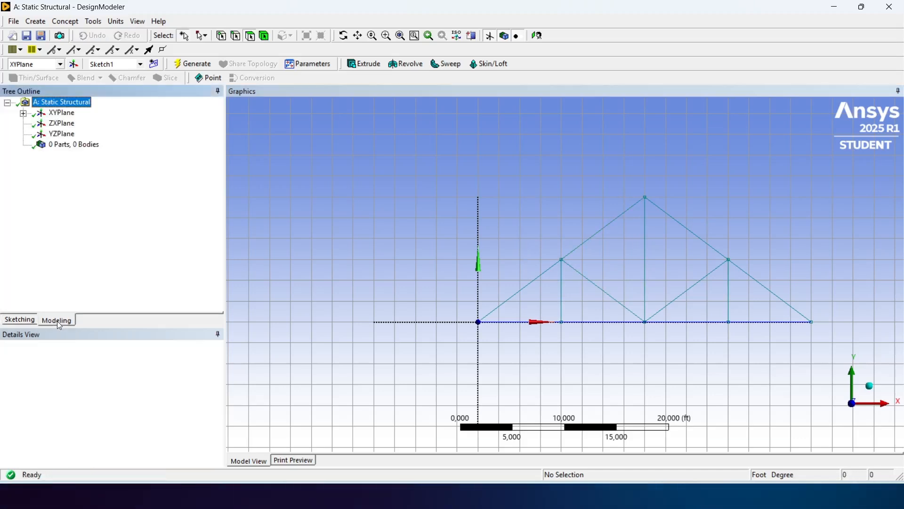
click(23, 114)
click(77, 124)
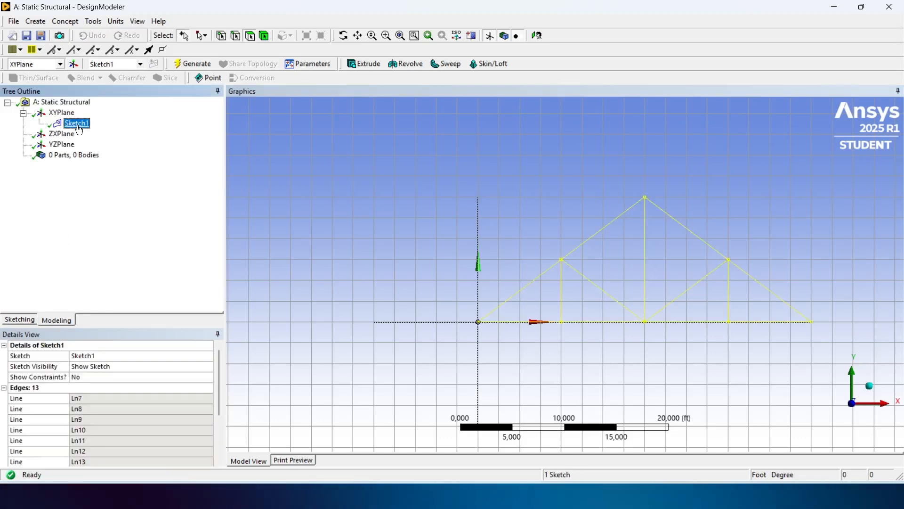
click(65, 21)
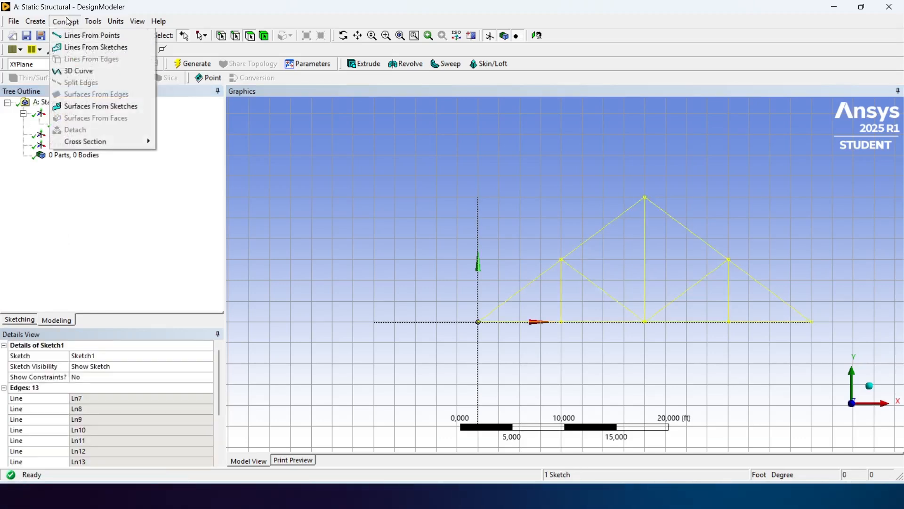
click(94, 45)
click(198, 65)
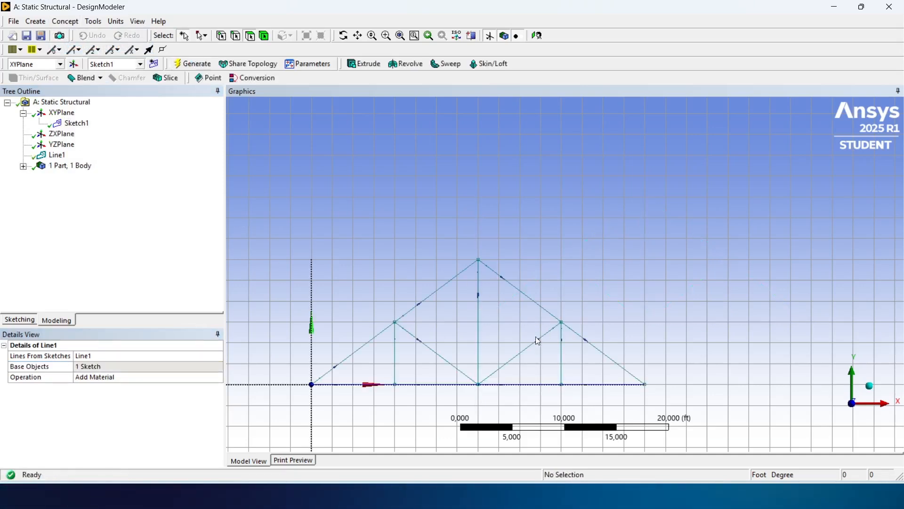
- Show the line body's details and create a rectangular tube cross section
click(22, 168)
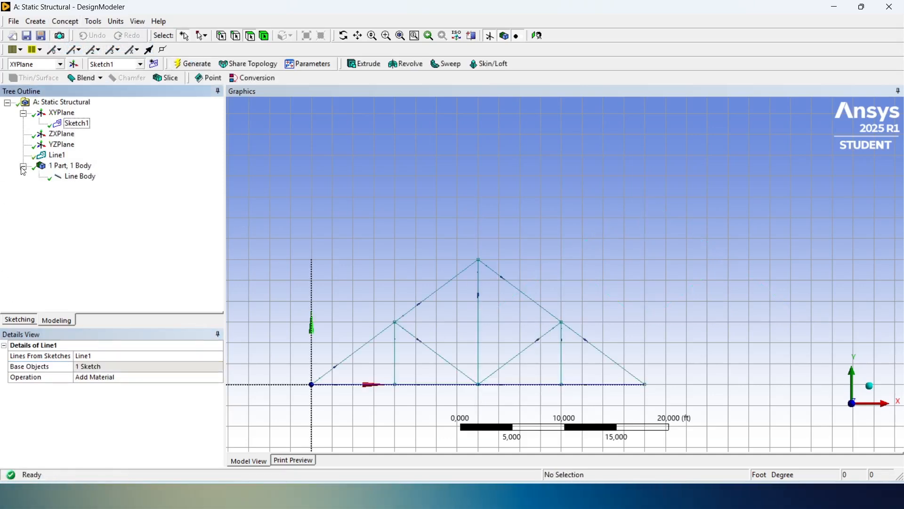
click(90, 181)
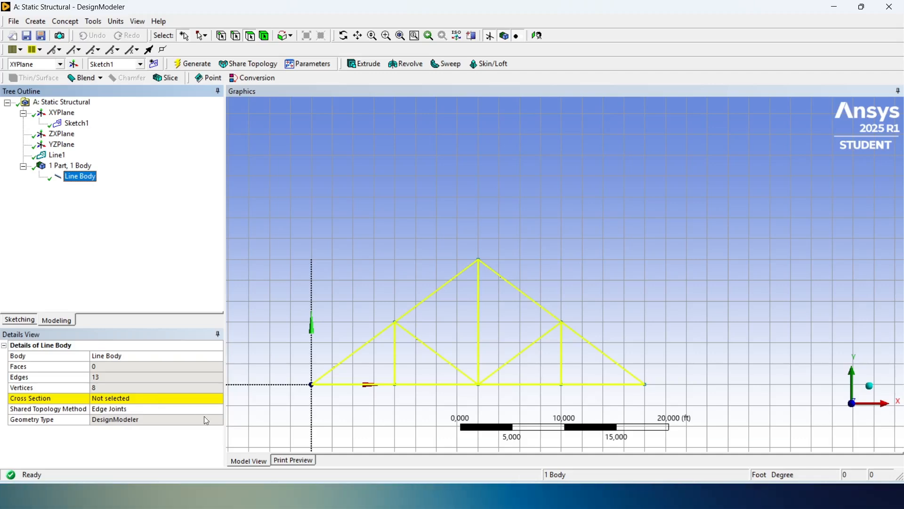
click(65, 22)
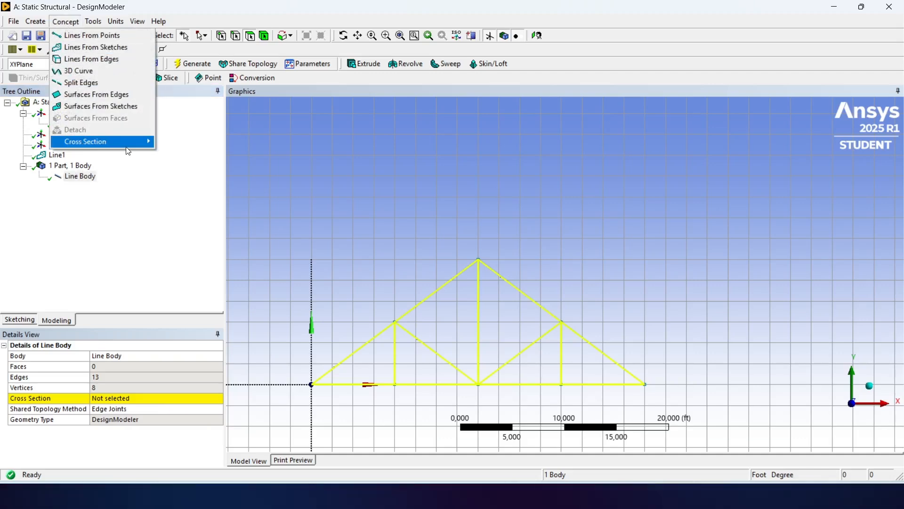
mouse_move(126, 147)
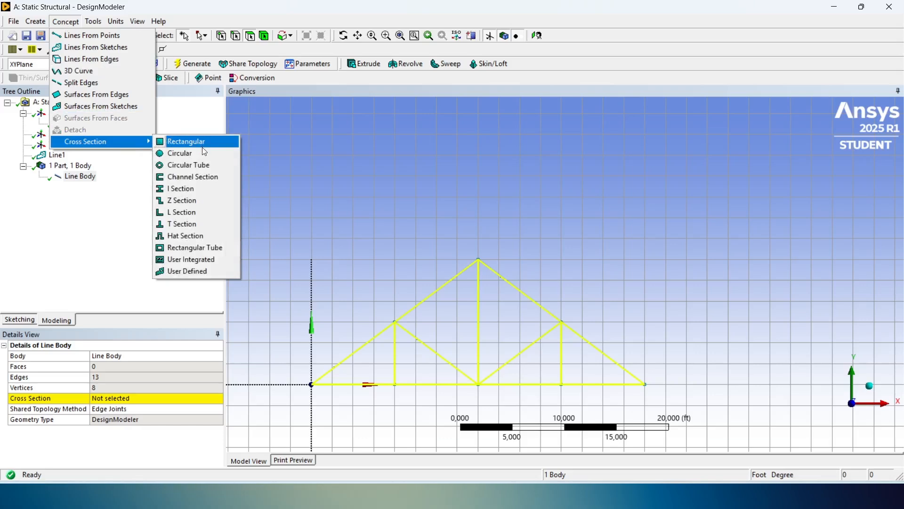
click(200, 247)
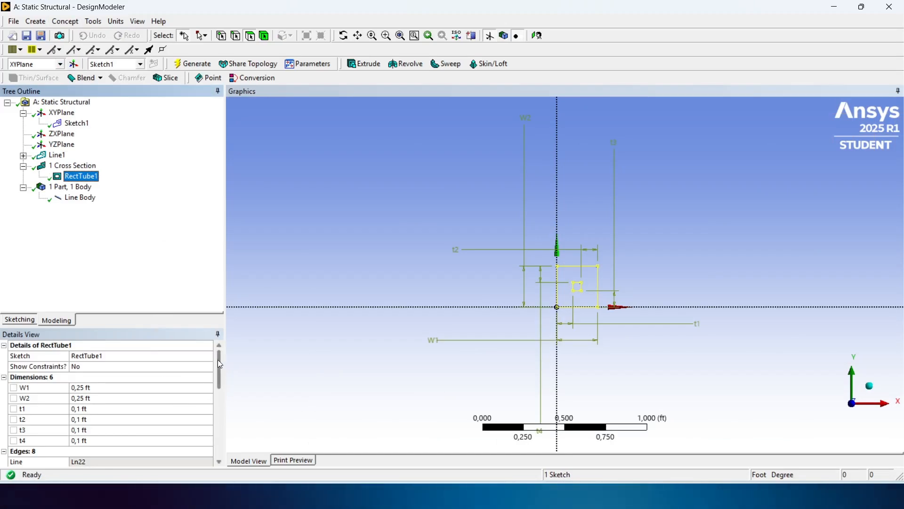
- Review the rectangular tube's dimensions and change the model's length unit to inch
drag(217, 360, 218, 381)
scroll(573, 278, up, 1)
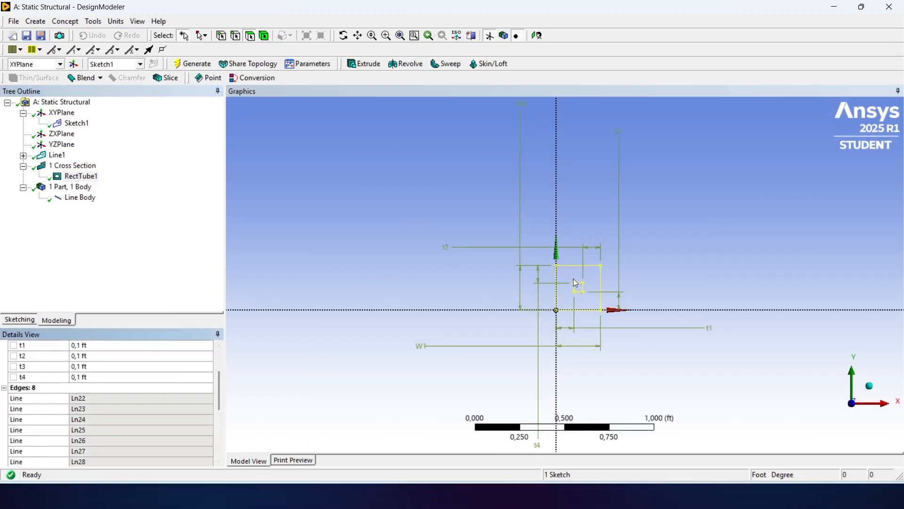
scroll(572, 278, up, 5)
scroll(573, 278, down, 4)
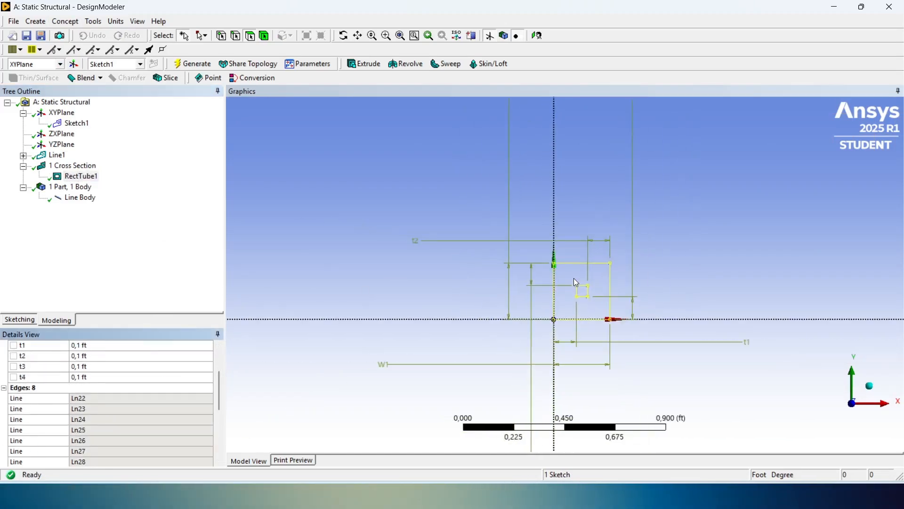
scroll(576, 283, down, 1)
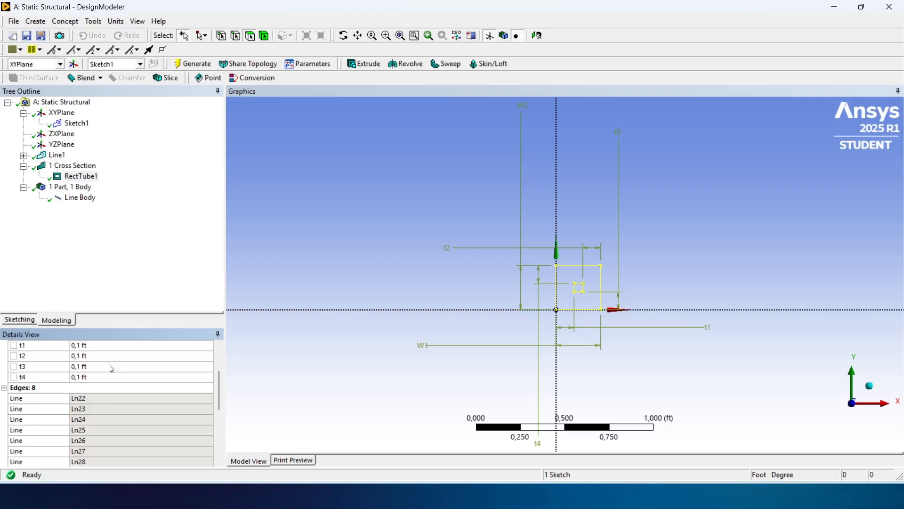
scroll(109, 362, up, 2)
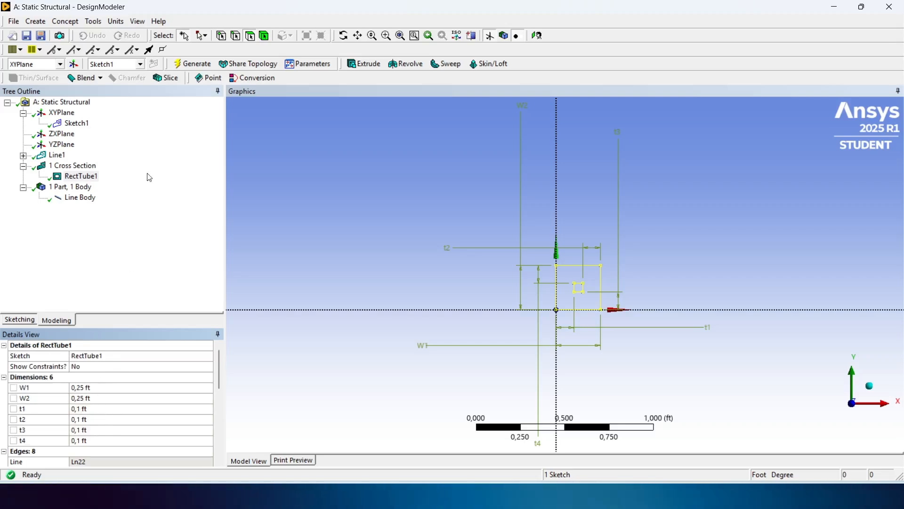
click(123, 22)
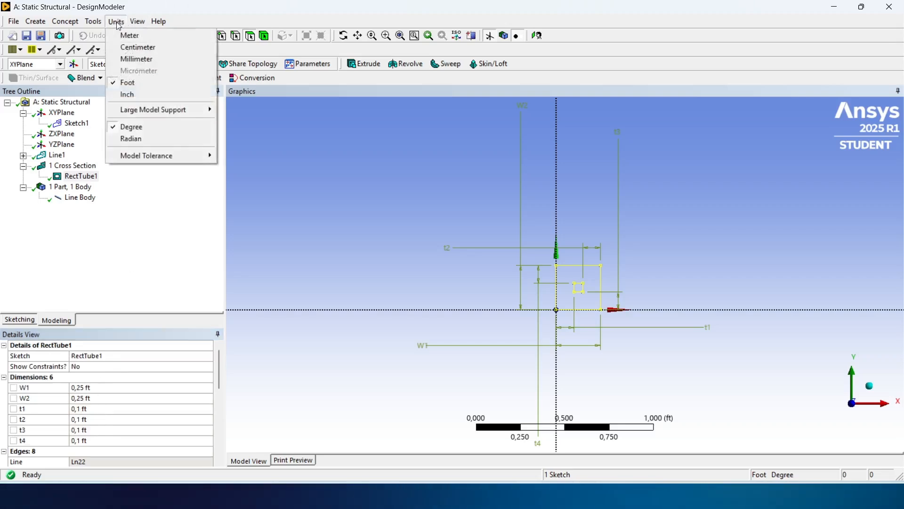
click(152, 93)
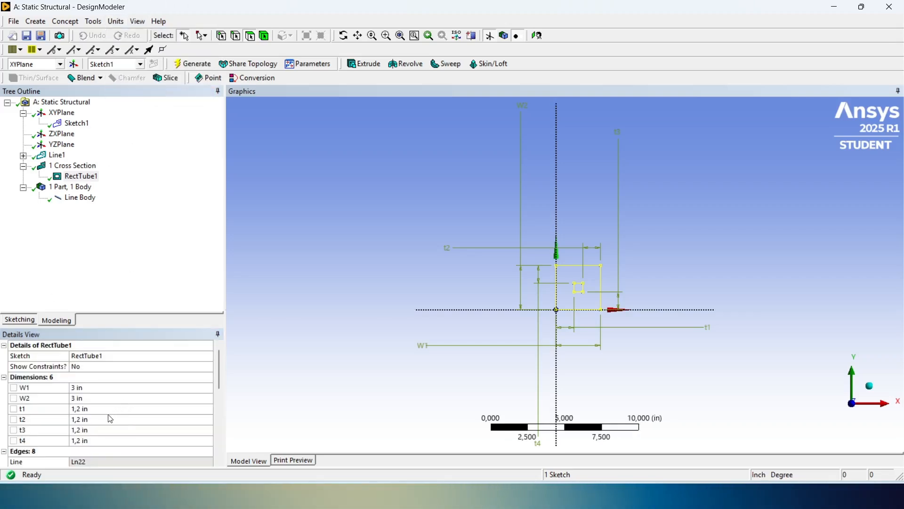
- Set the rectangular tube's wall thicknesses t1, t2, t3 and t4 to 0,25 in each
click(99, 411)
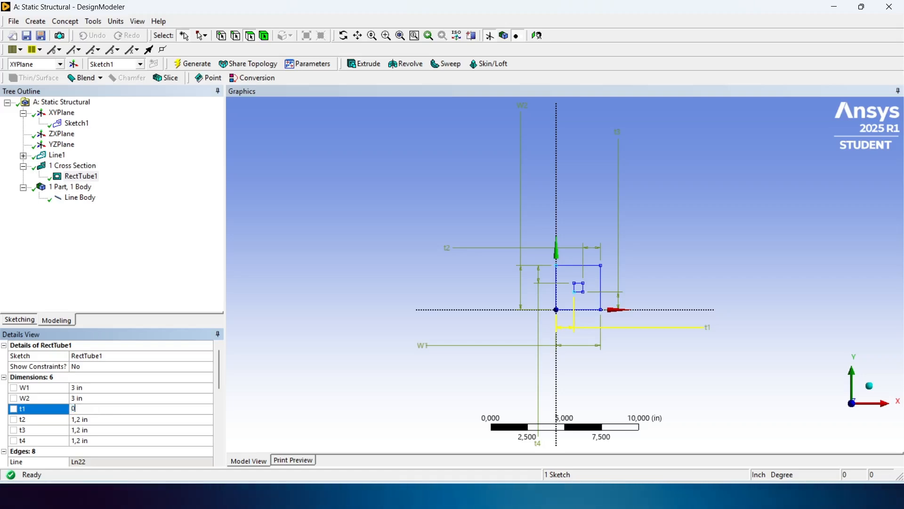
text(0,25)
key(Return)
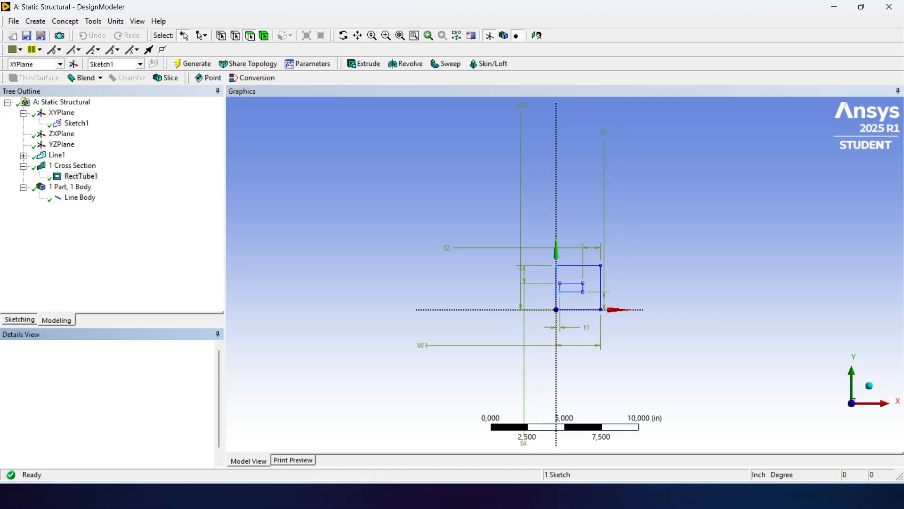
click(106, 421)
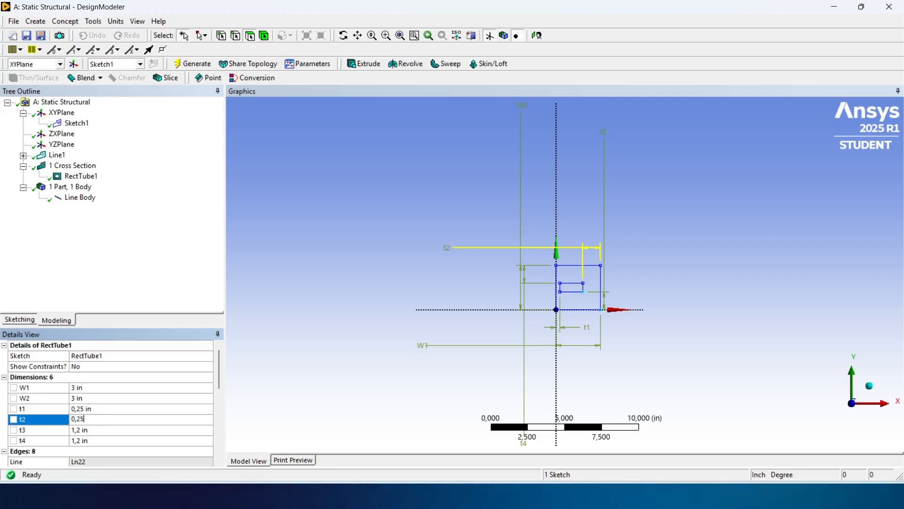
click(101, 430)
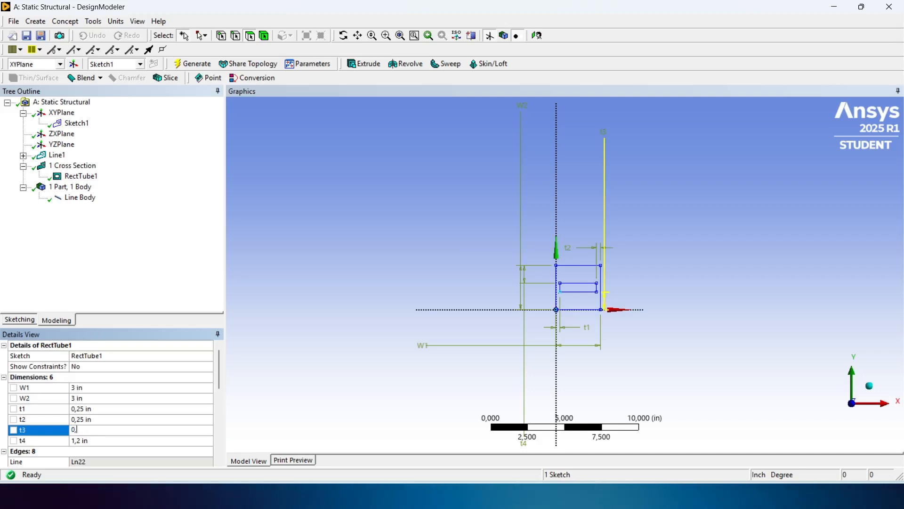
text(0,25)
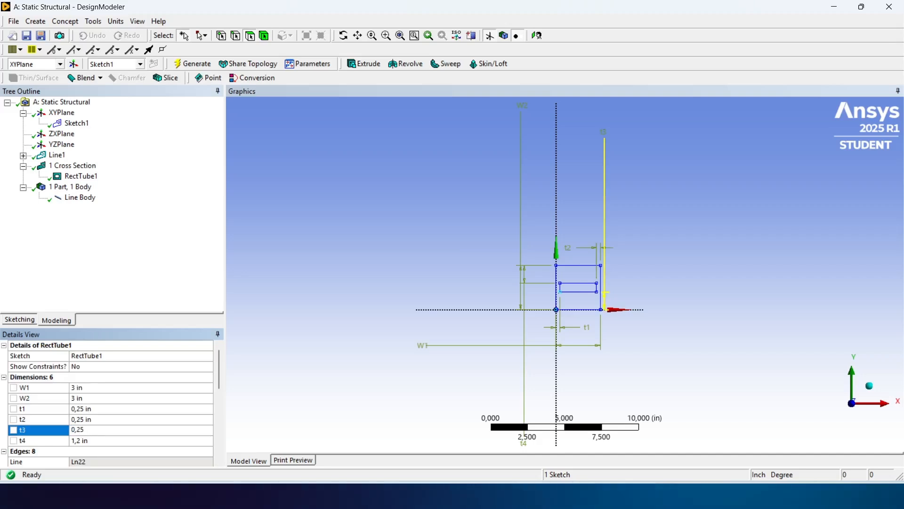
click(100, 441)
text(0,25)
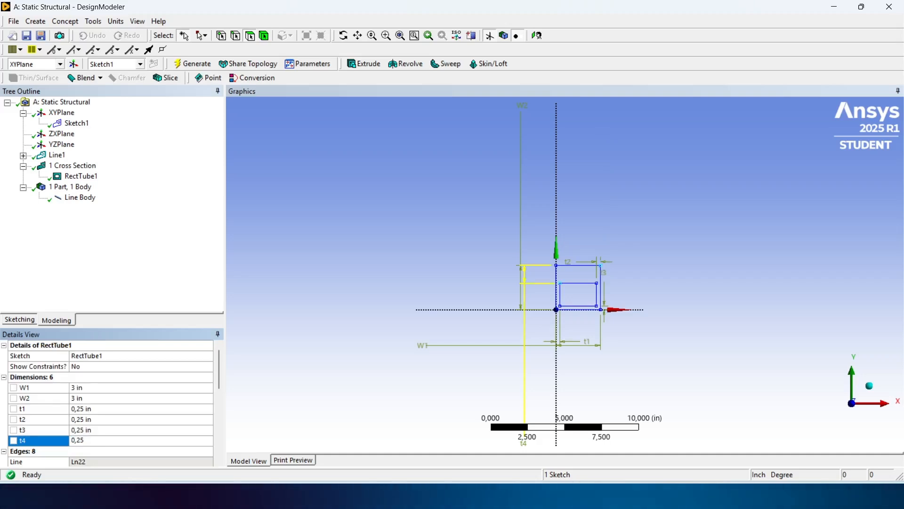
key(Return)
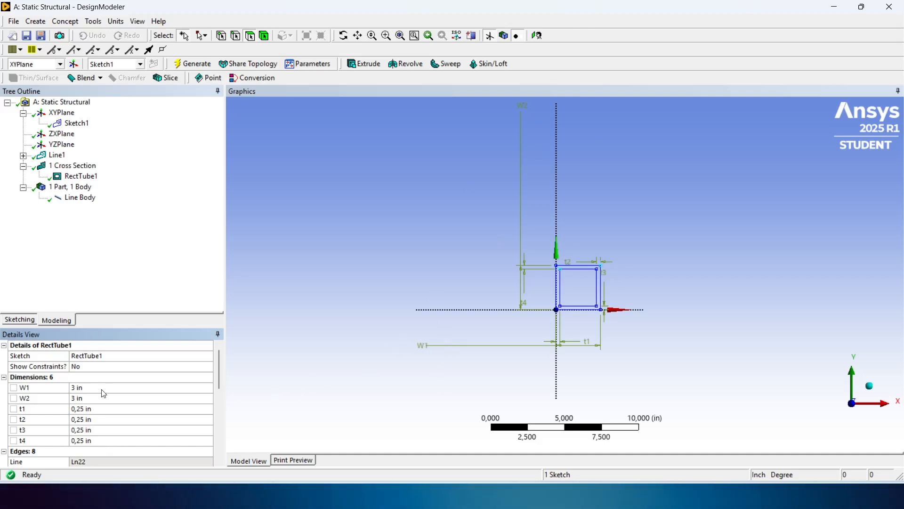
- Set the rectangular tube's W1 width to 2 in, and change the model's length unit back to foot
click(84, 391)
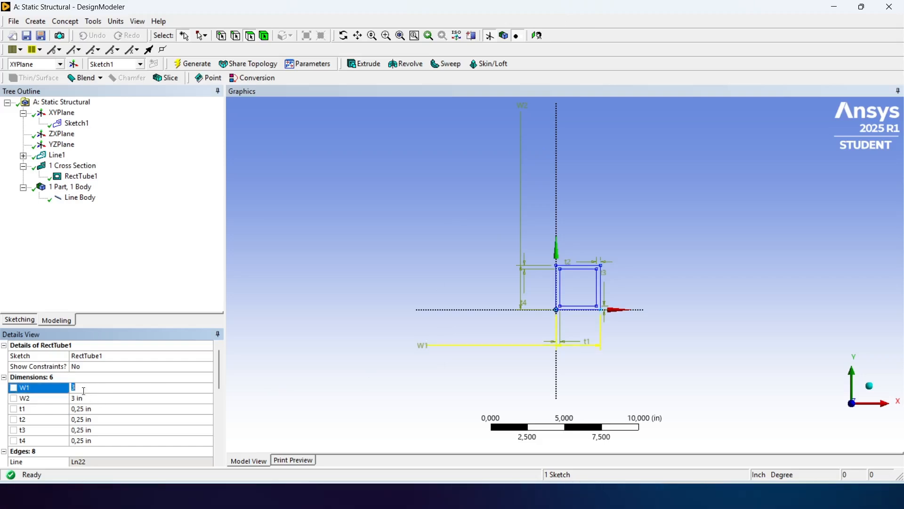
text(2)
key(Return)
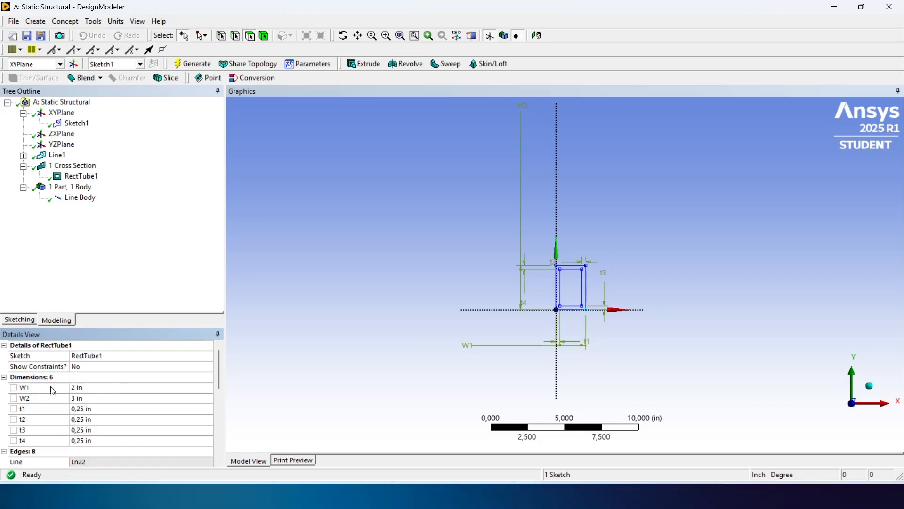
click(116, 21)
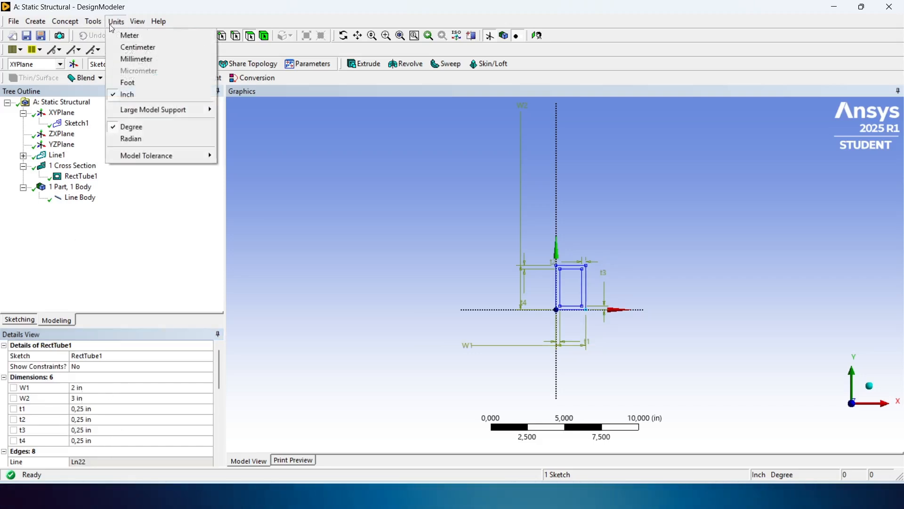
click(135, 79)
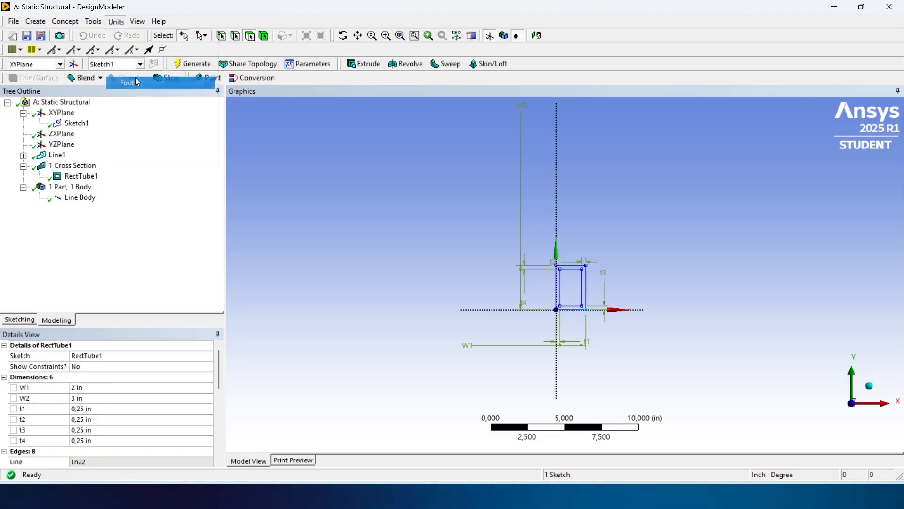
- Assign the RectTube1 cross section to the truss line body
click(85, 203)
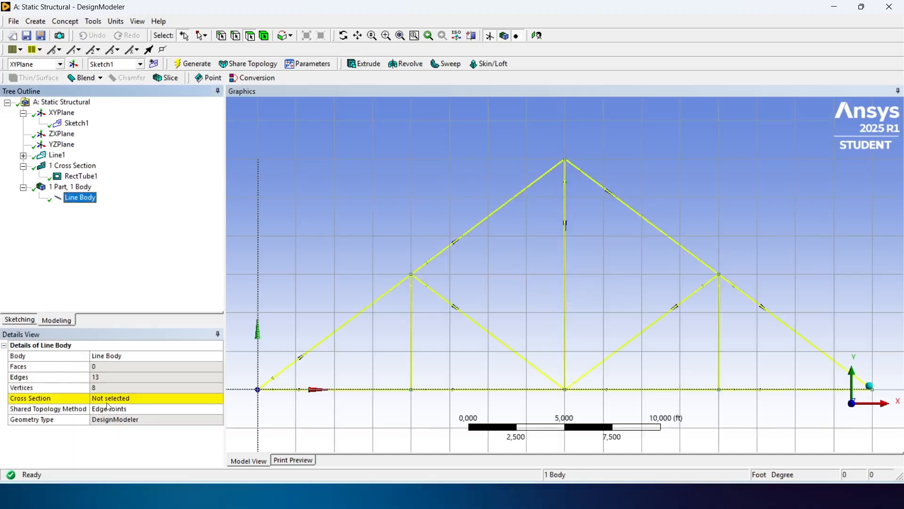
click(160, 398)
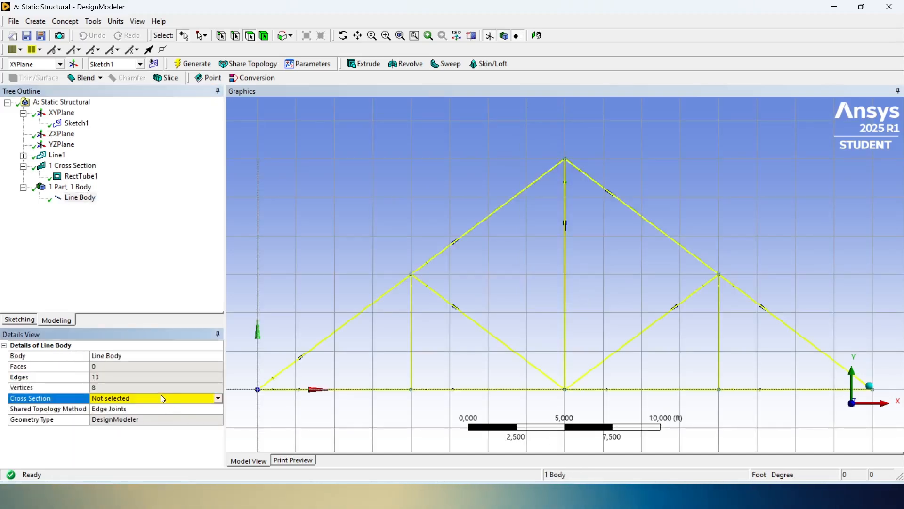
click(219, 398)
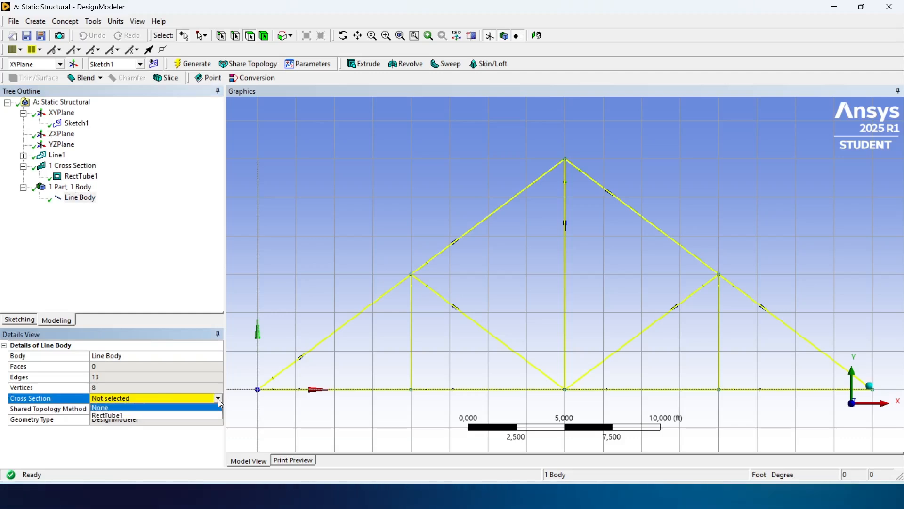
click(173, 415)
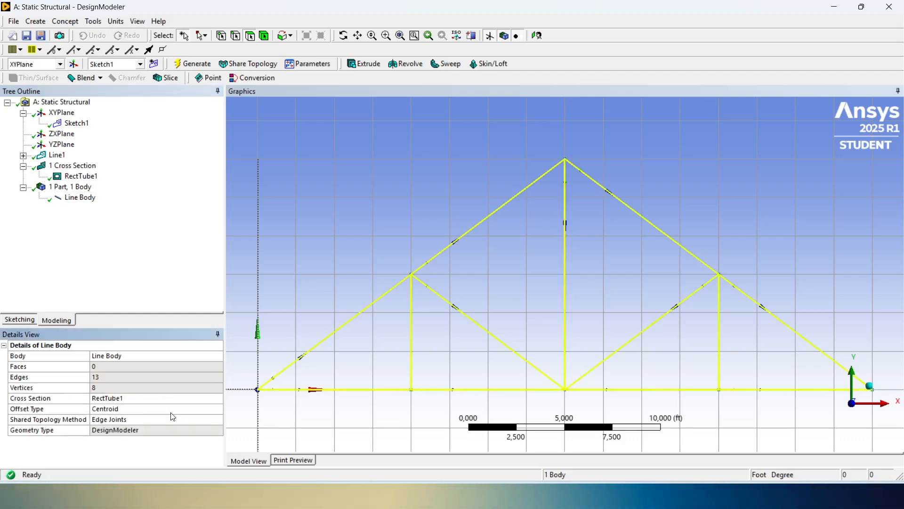
click(384, 166)
- Display the truss members as cross section solids and inspect the tube profiles in 3D
scroll(476, 197, down, 3)
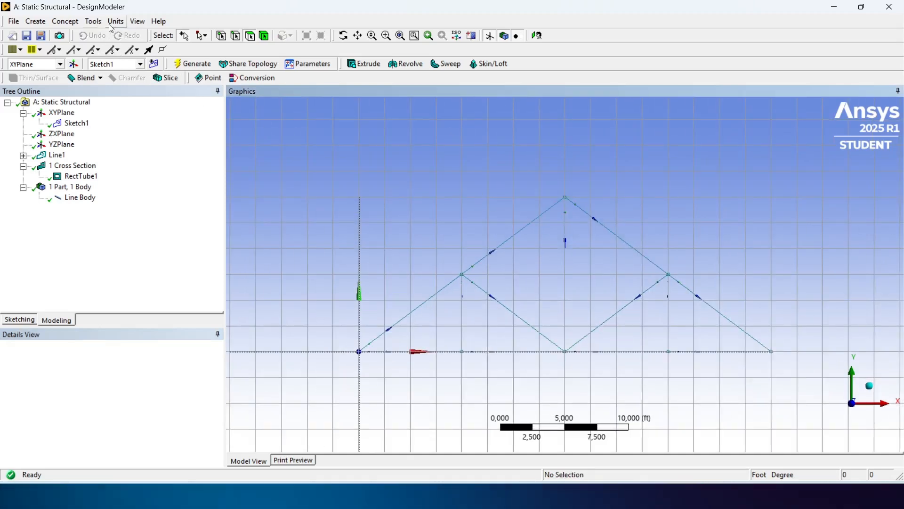
click(138, 22)
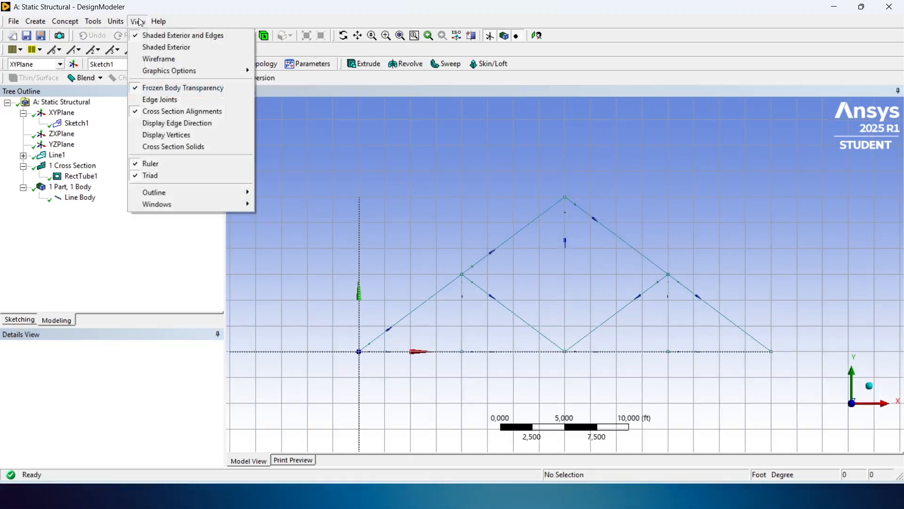
click(184, 149)
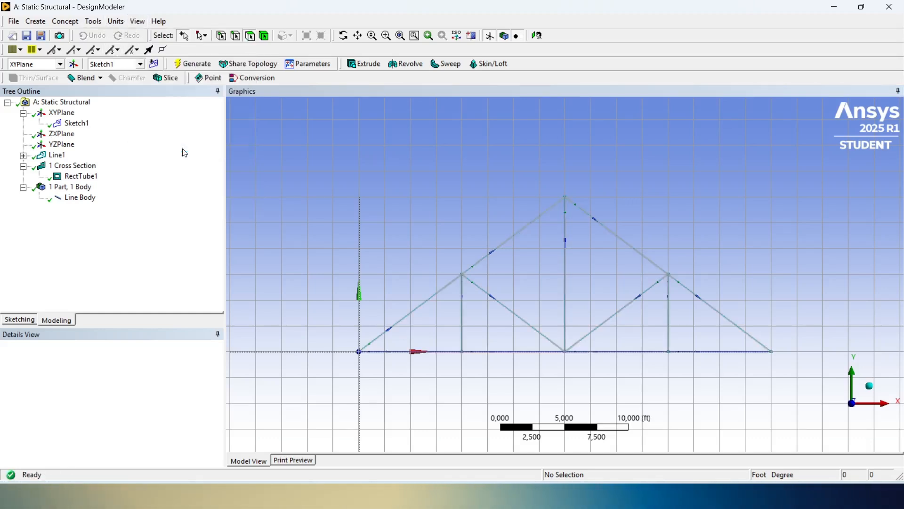
scroll(725, 188, down, 3)
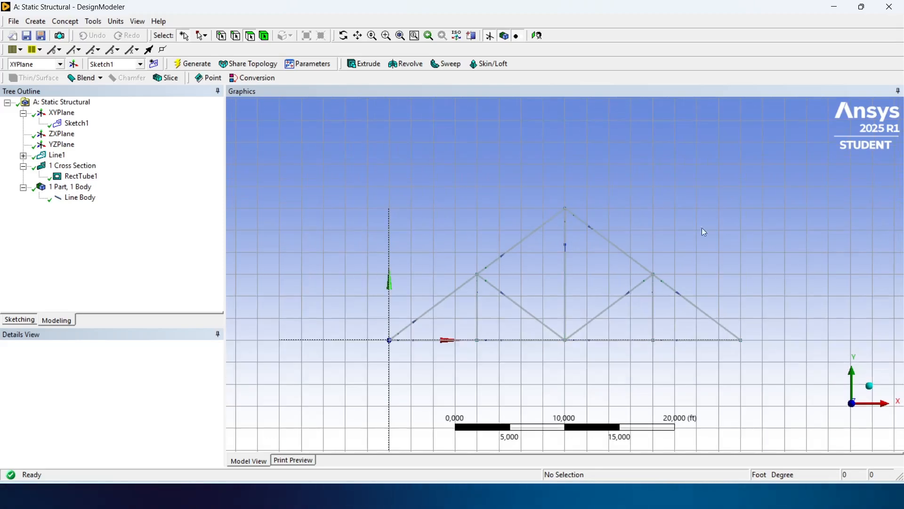
scroll(698, 231, up, 5)
click(871, 388)
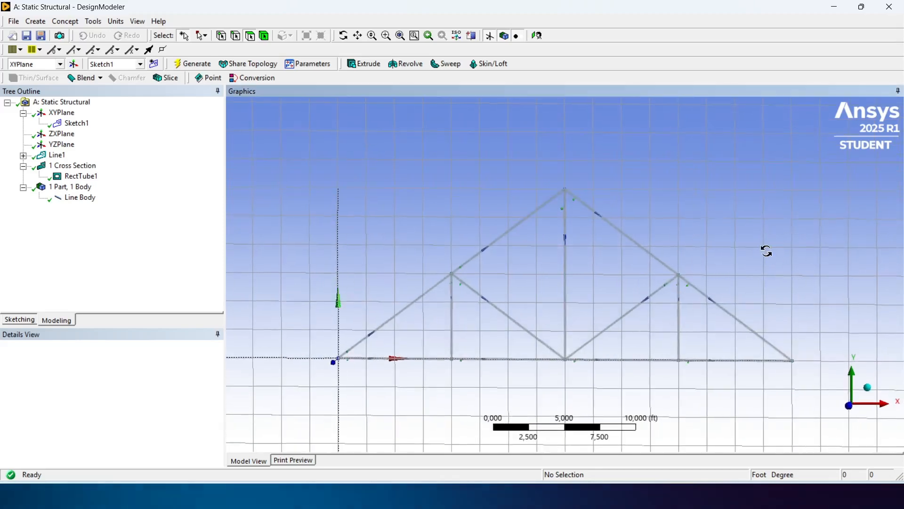
scroll(603, 211, up, 6)
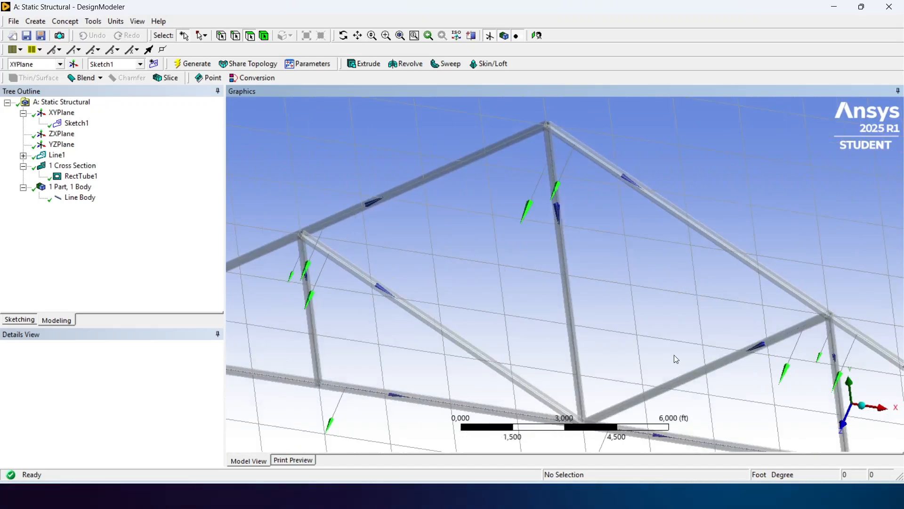
scroll(674, 354, down, 5)
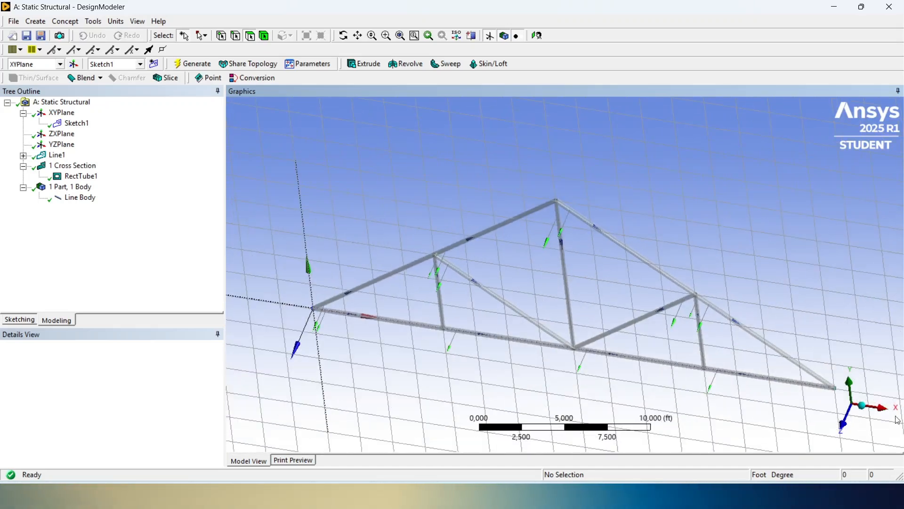
click(846, 419)
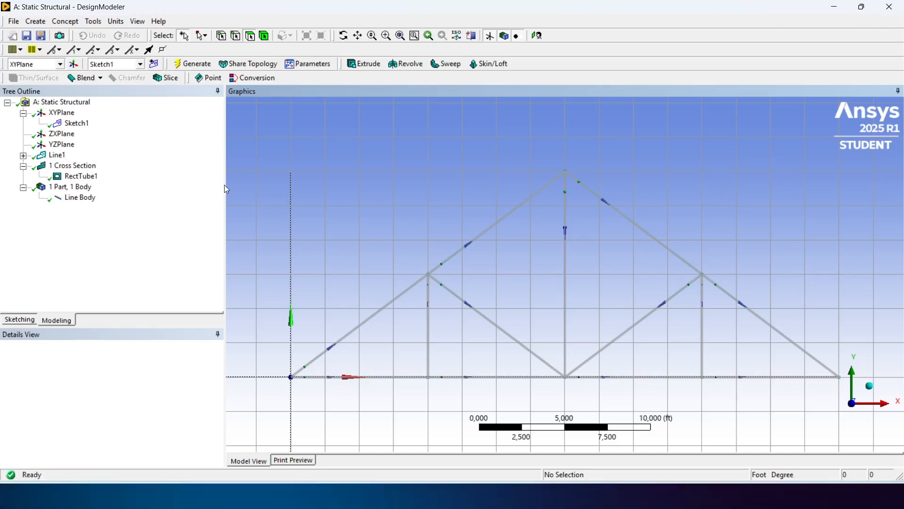
- Close DesignModeler and open the static structural system's Model in Mechanical, facing the XY plane
click(890, 7)
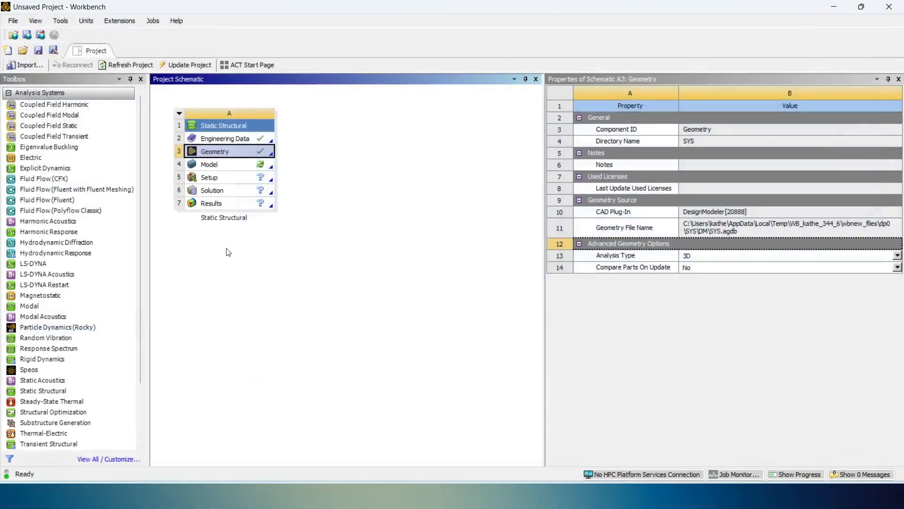
double_click(239, 169)
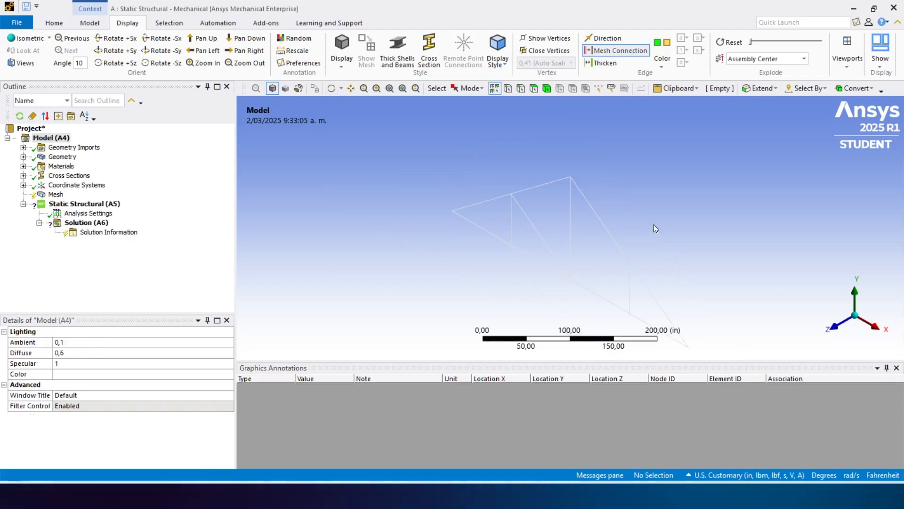
click(835, 326)
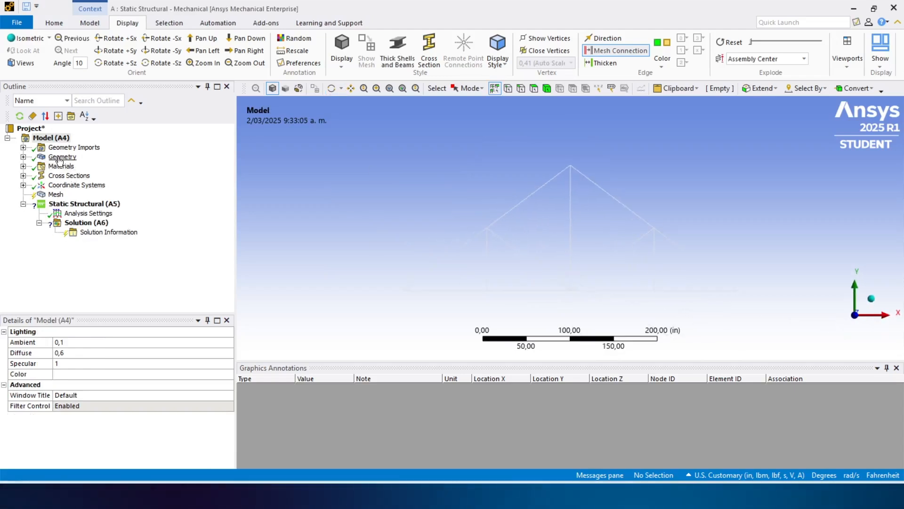
- Set the line body's model type to Link/Truss
click(22, 157)
click(78, 166)
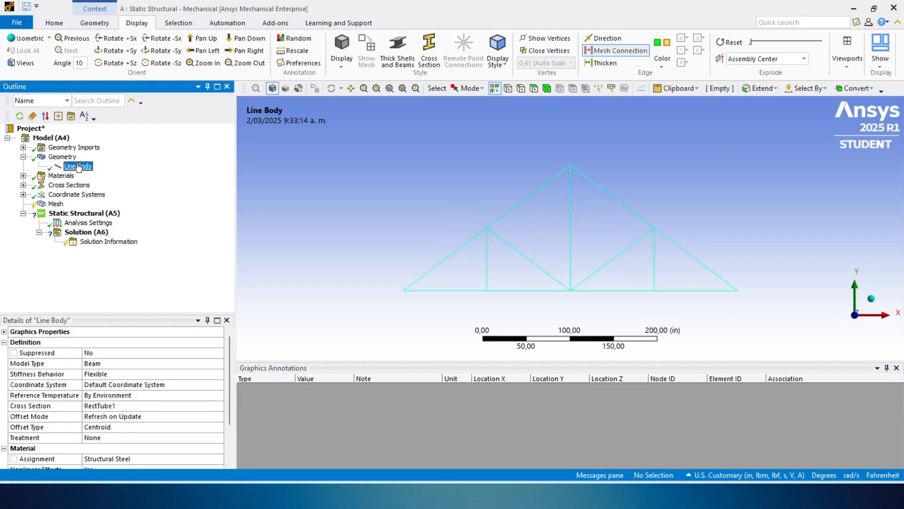
click(138, 362)
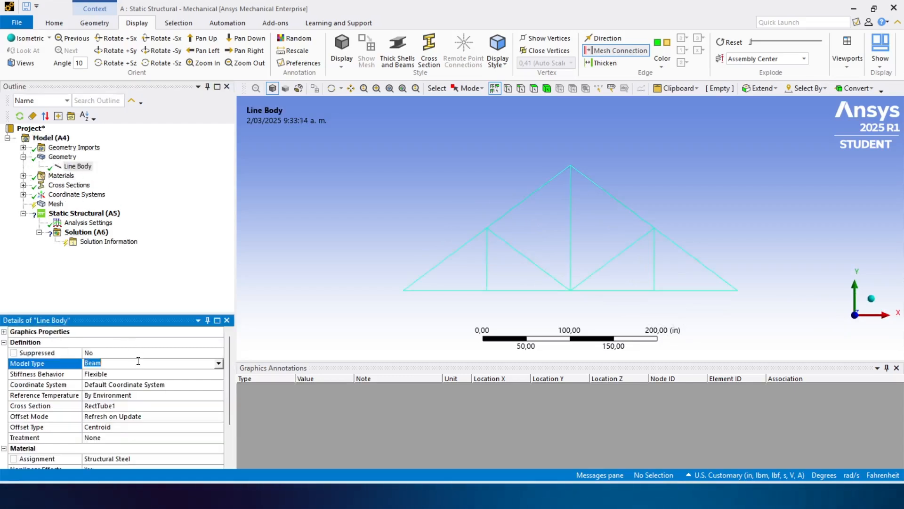
click(218, 363)
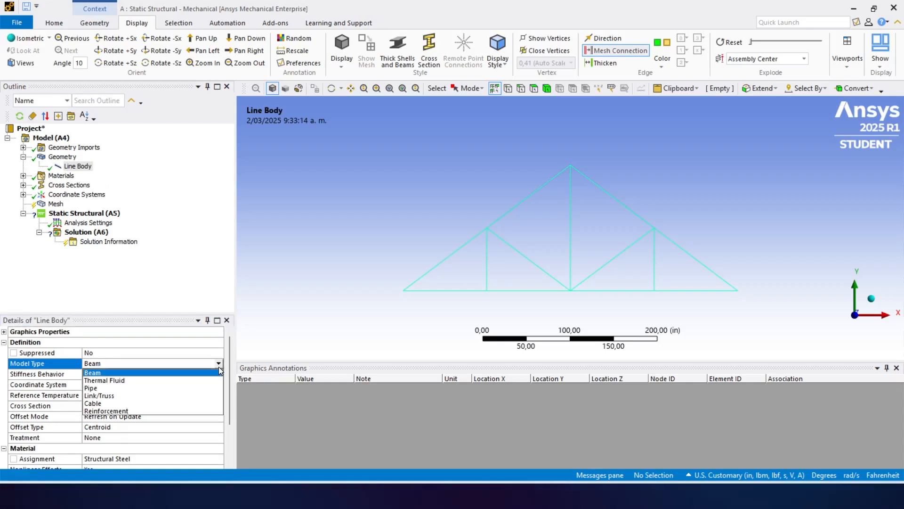
click(147, 396)
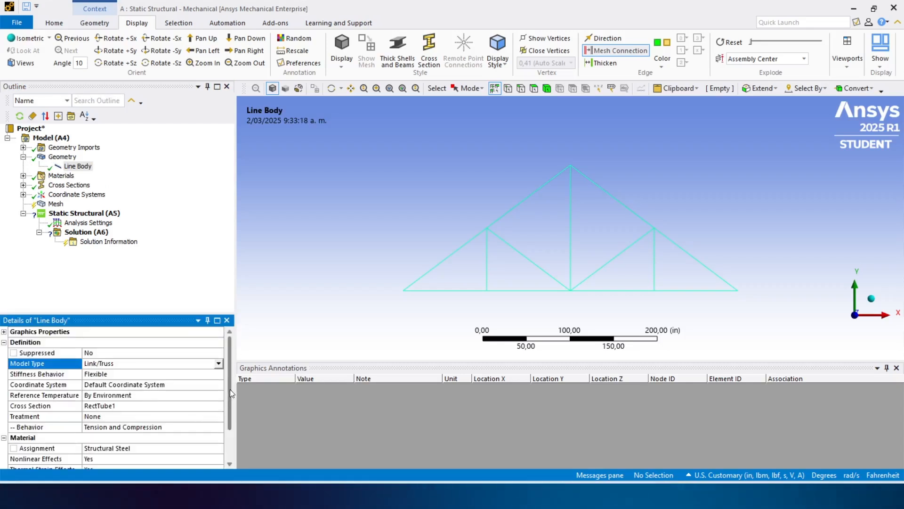
drag(230, 389, 229, 367)
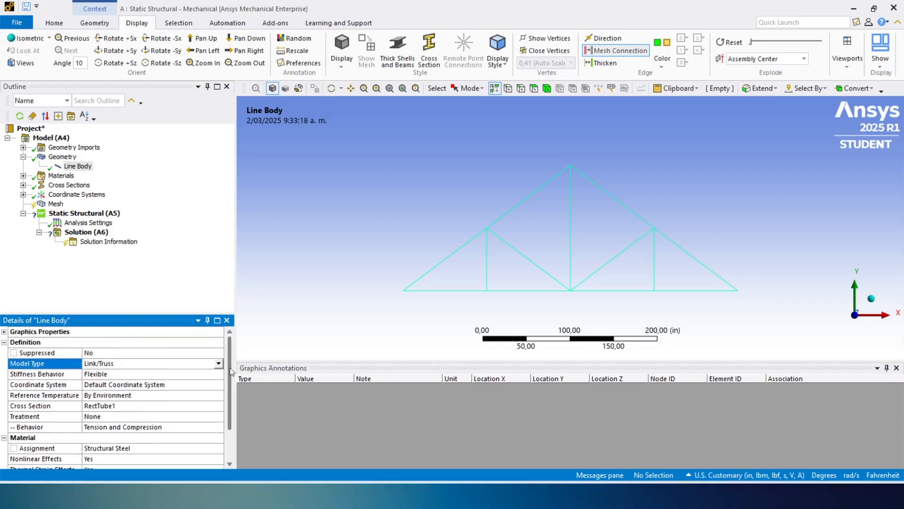
- Show the mesh details and review the default mesh settings
click(23, 161)
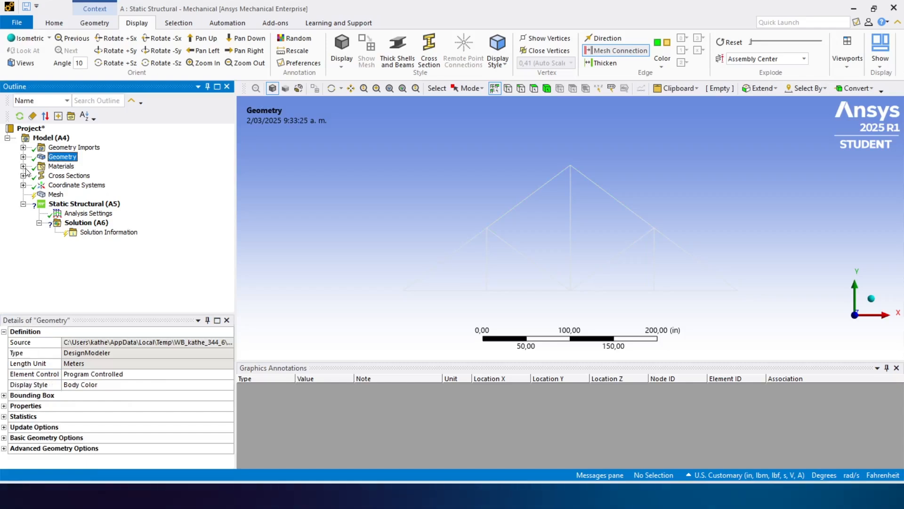
click(22, 167)
click(22, 166)
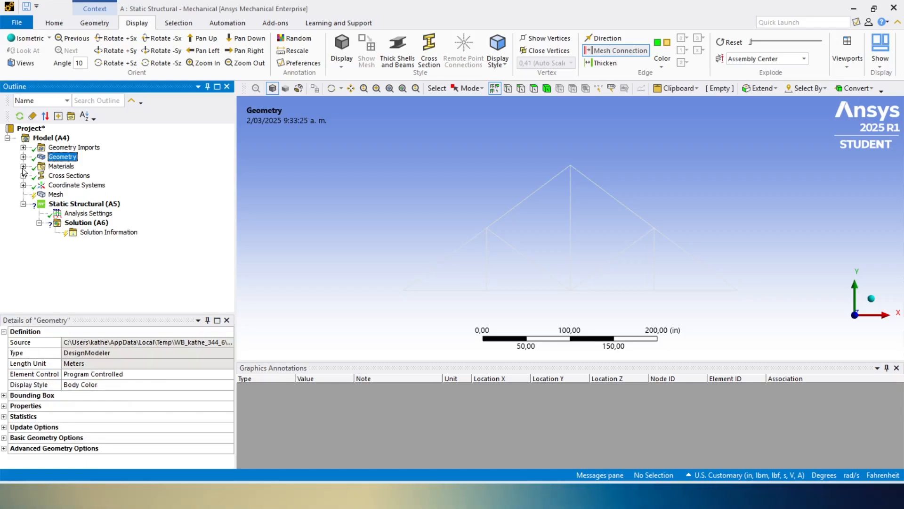
click(57, 194)
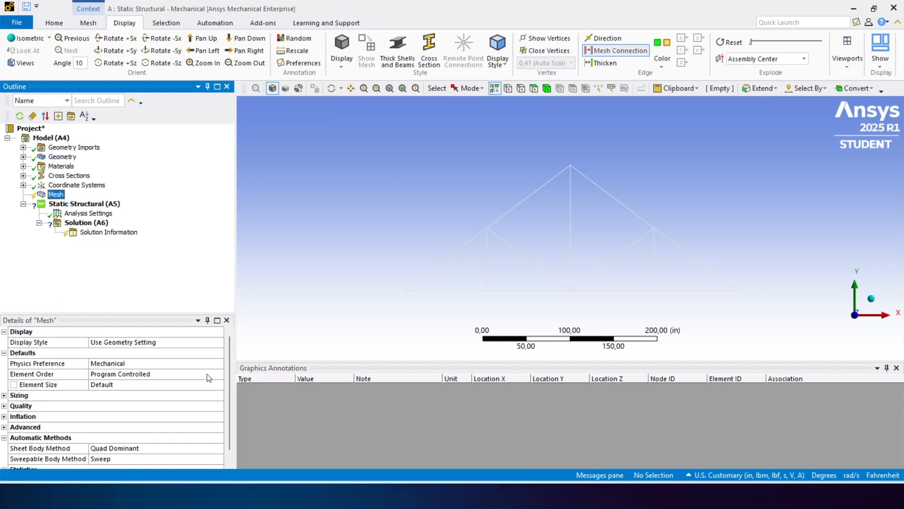
mouse_move(230, 371)
mouse_down()
mouse_move(224, 403)
mouse_move(224, 365)
mouse_up()
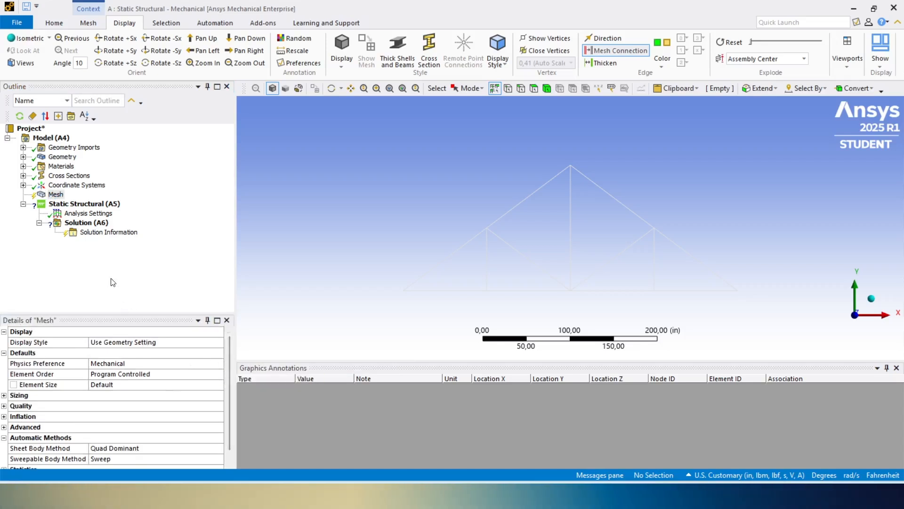
- Add a mesh sizing control and scope it to all 13 truss edges using box selection
right_click(48, 196)
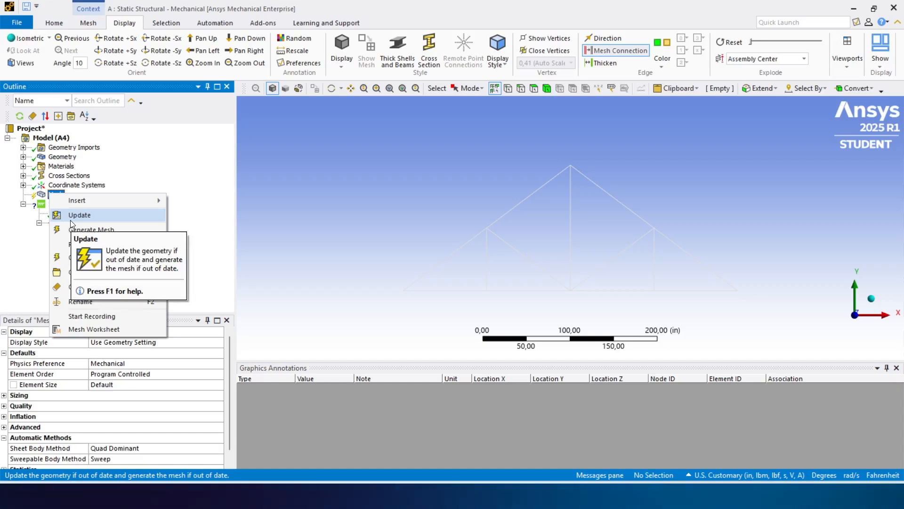
mouse_move(121, 198)
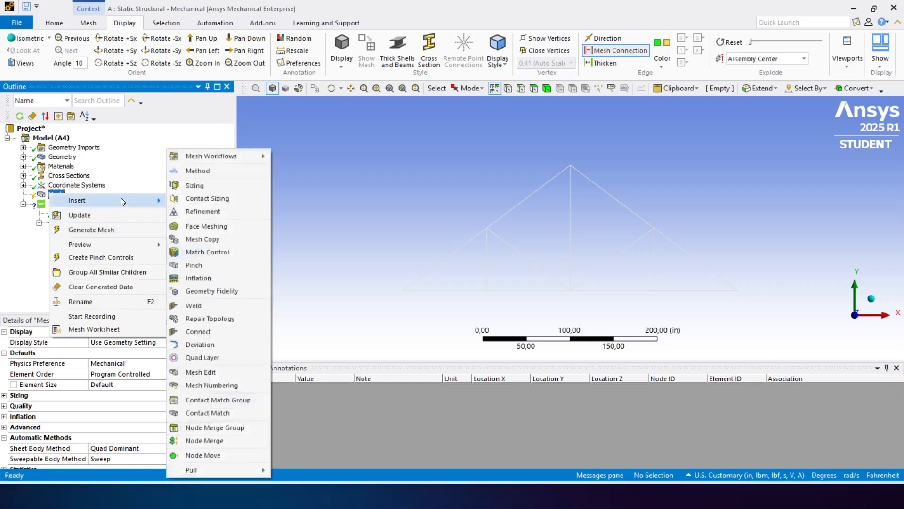
click(195, 185)
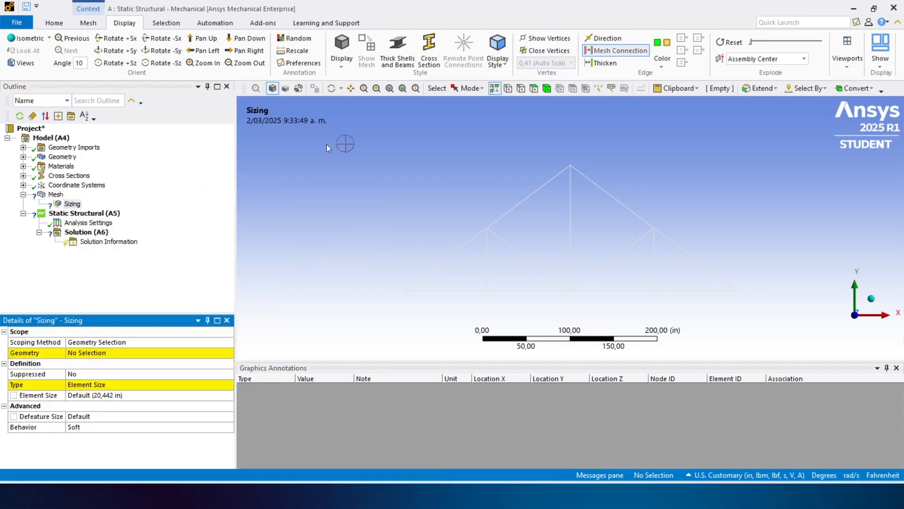
click(467, 87)
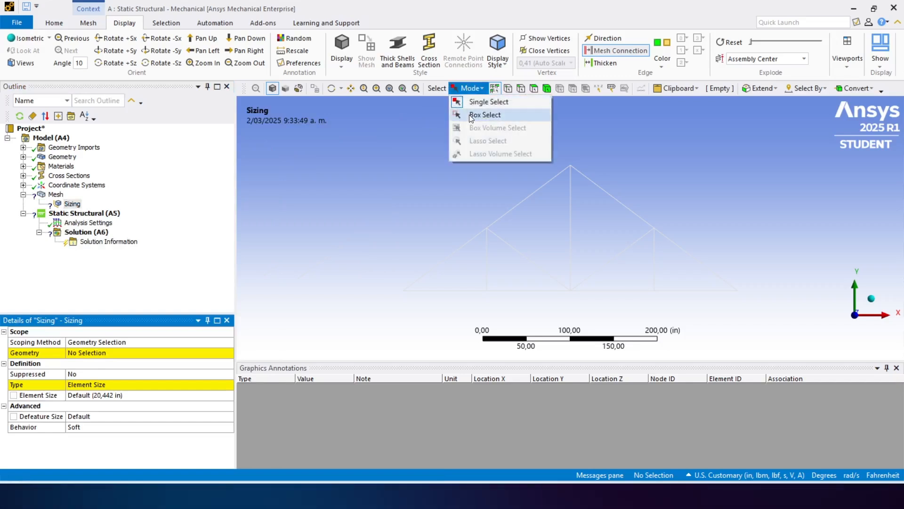
click(471, 114)
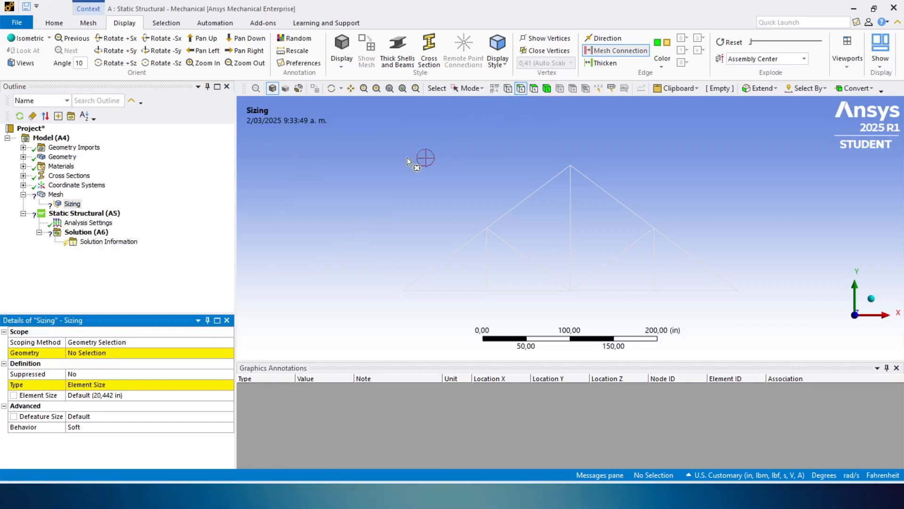
drag(373, 149, 772, 308)
click(129, 352)
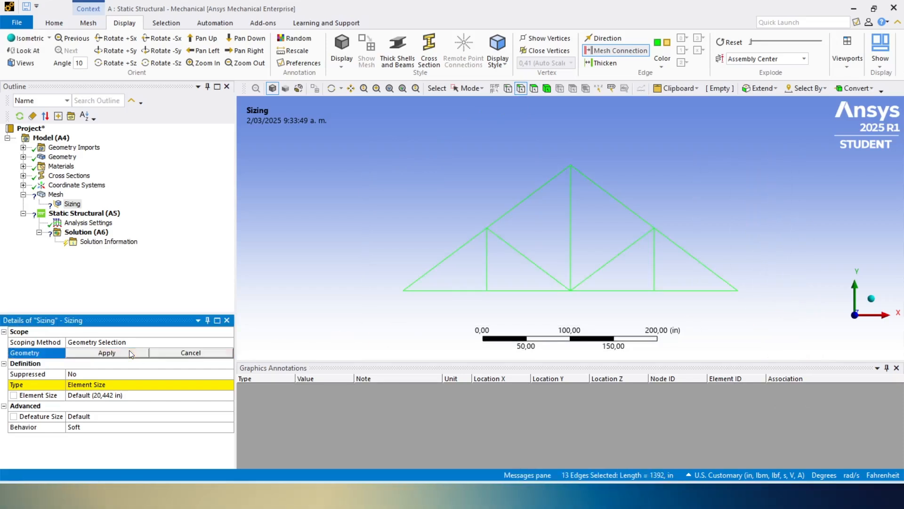
click(128, 353)
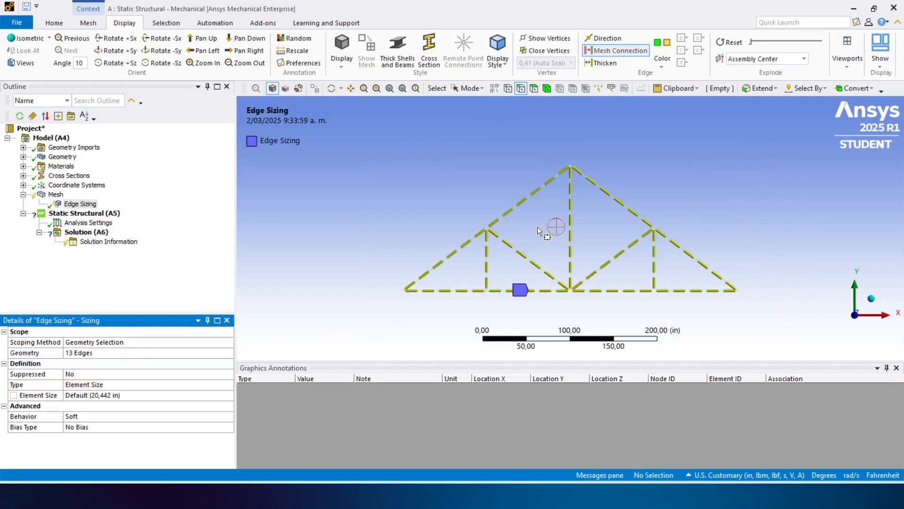
- Set the edge sizing type to Number of Divisions
click(126, 386)
click(229, 384)
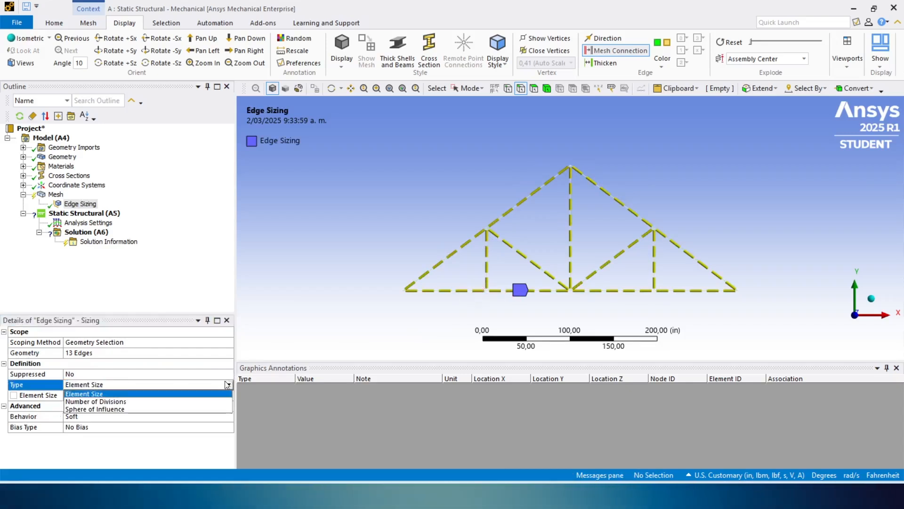
click(123, 401)
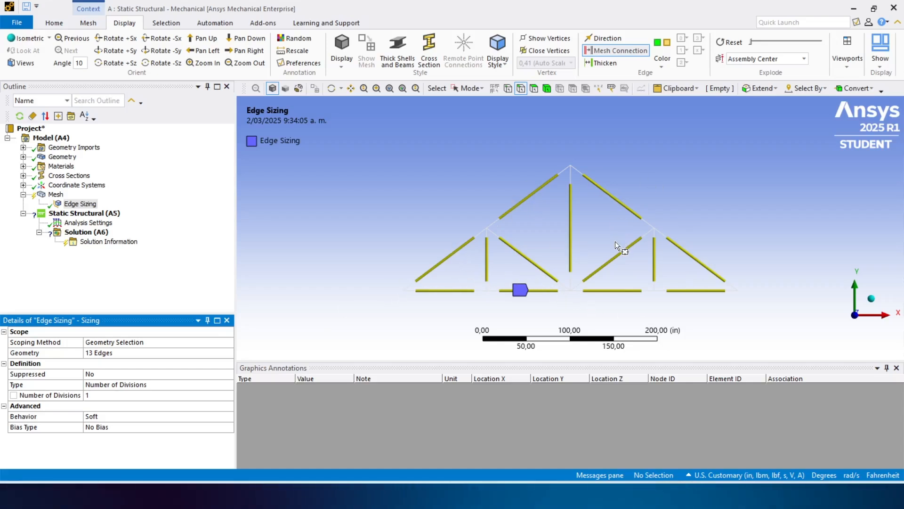
- Generate the truss mesh and inspect its numbered nodes and elements
click(55, 195)
right_click(56, 196)
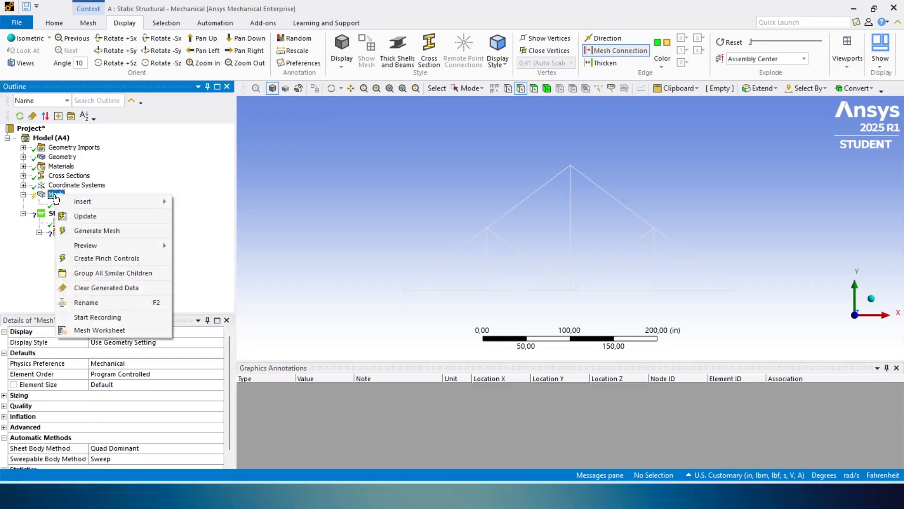
click(362, 207)
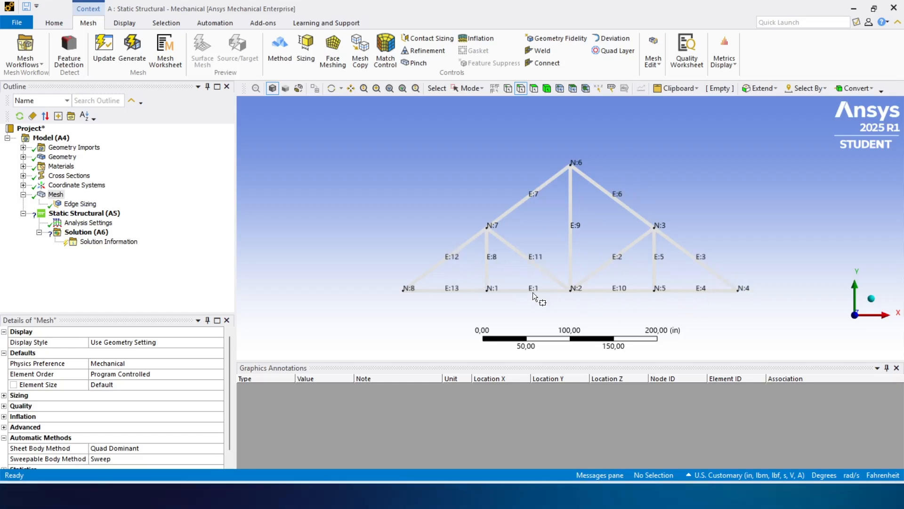
scroll(625, 278, up, 1)
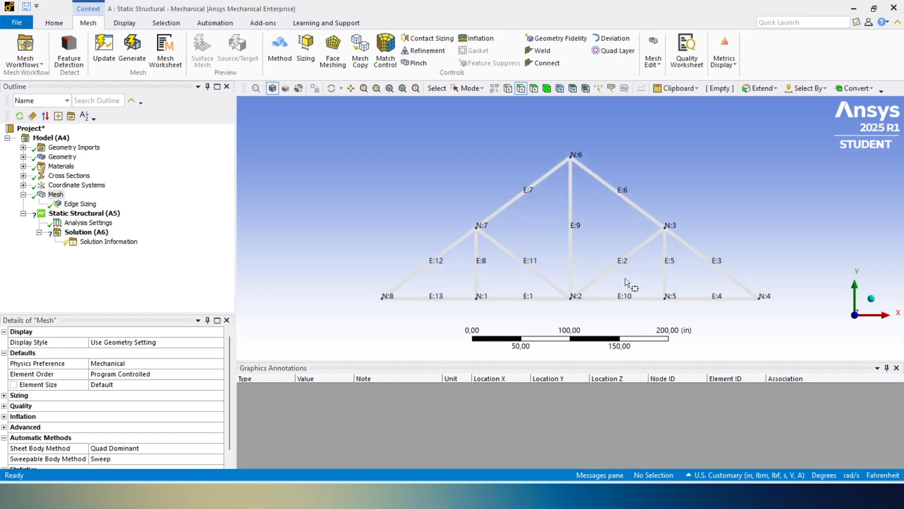
scroll(625, 278, up, 1)
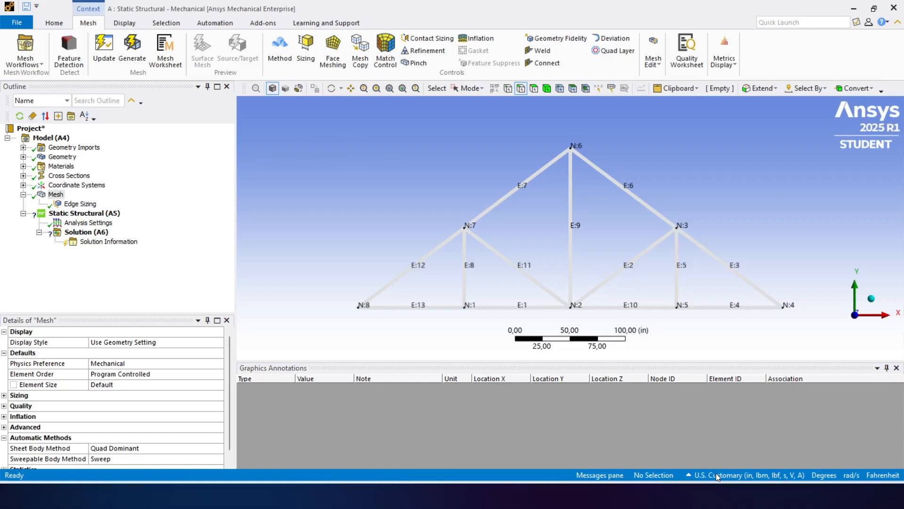
- Check the active unit system and review the annotation preferences for node and element numbers without changing them
click(690, 475)
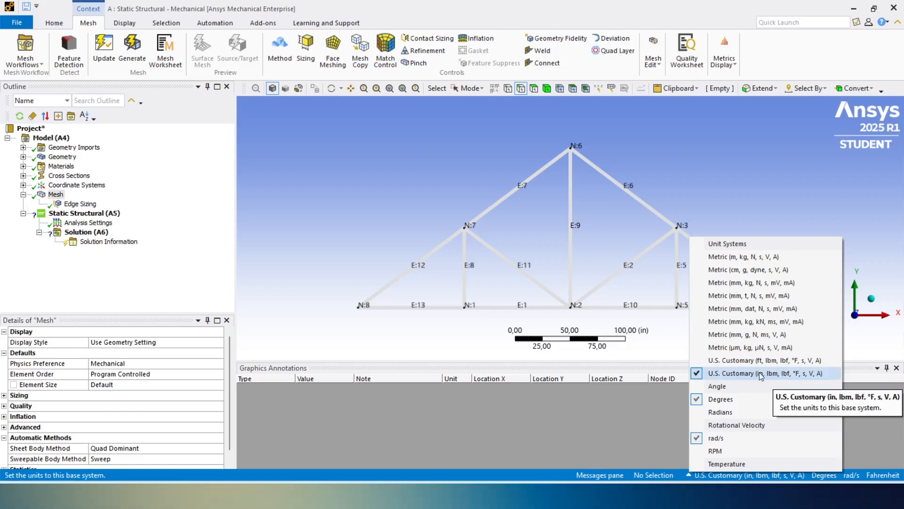
click(440, 200)
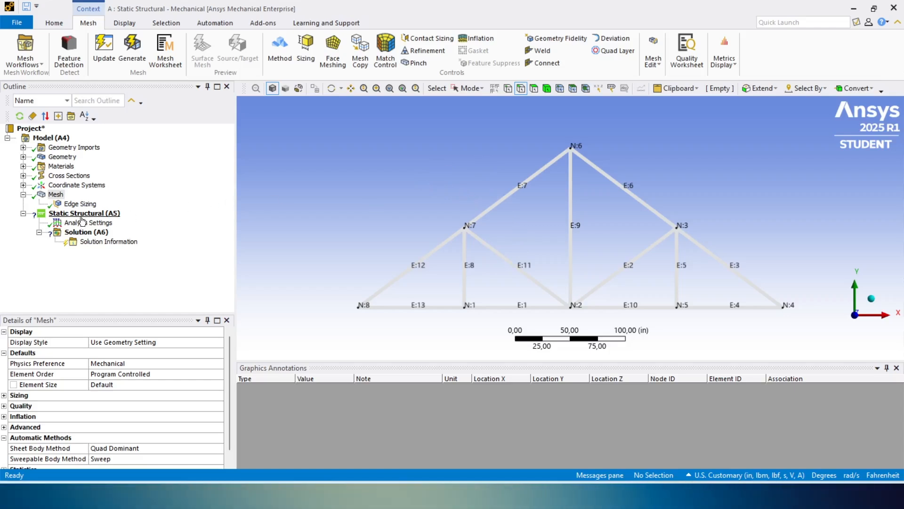
click(119, 23)
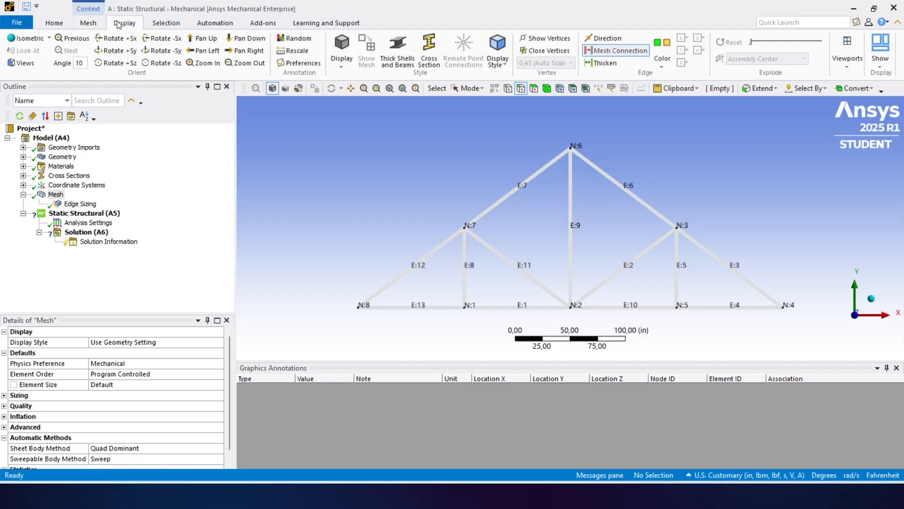
click(299, 63)
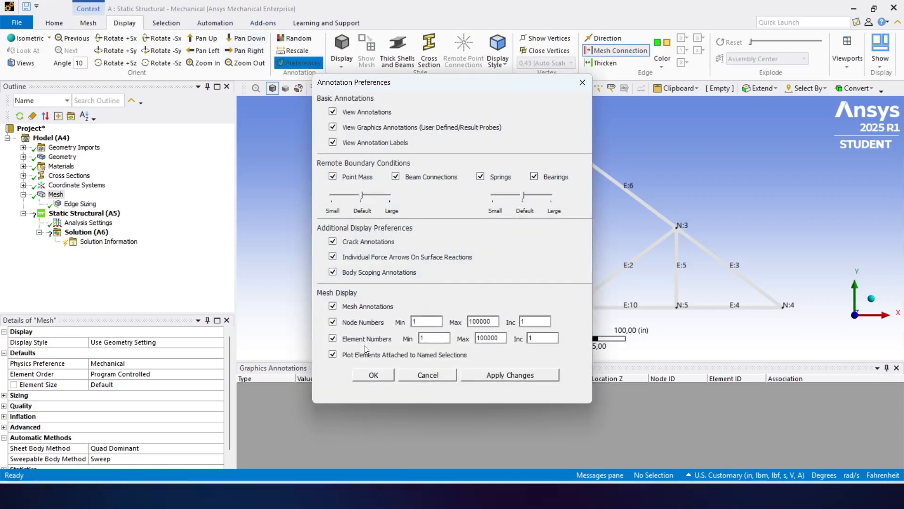
click(428, 376)
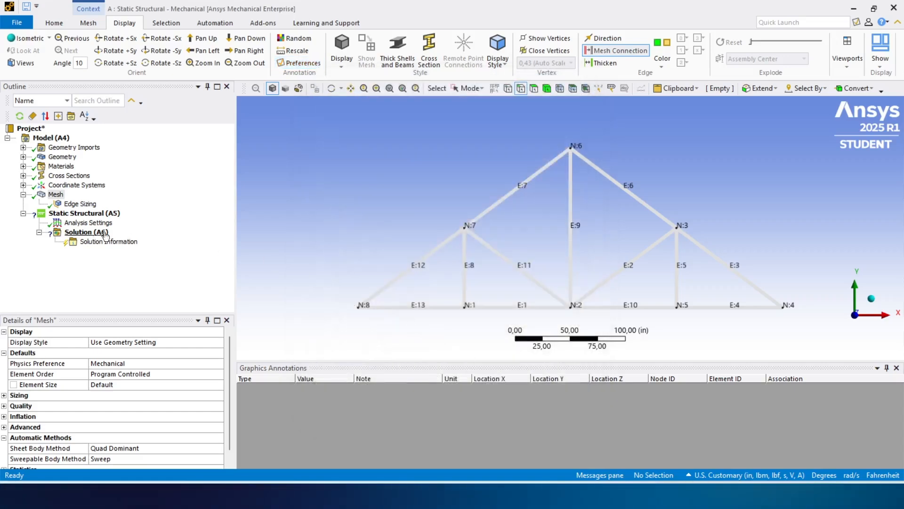
- Insert a Fixed Support into the static structural analysis
click(72, 214)
right_click(73, 216)
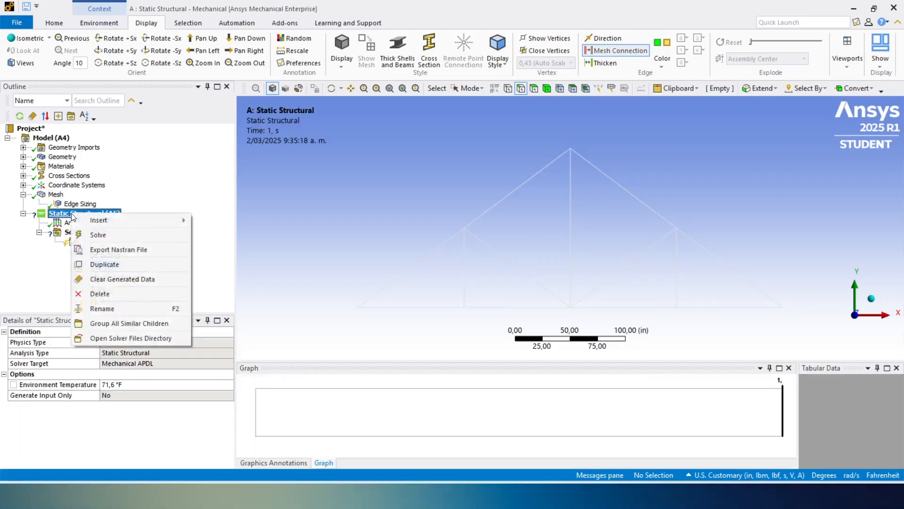
mouse_move(117, 221)
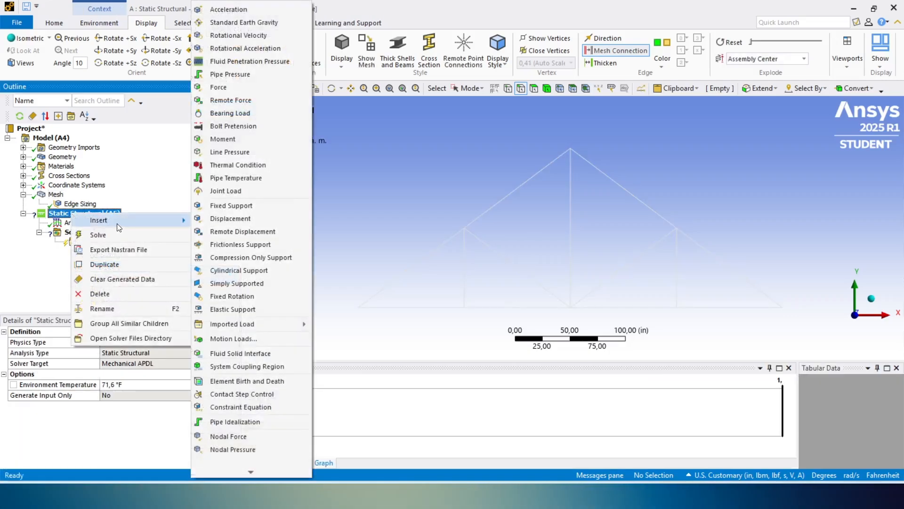
click(227, 208)
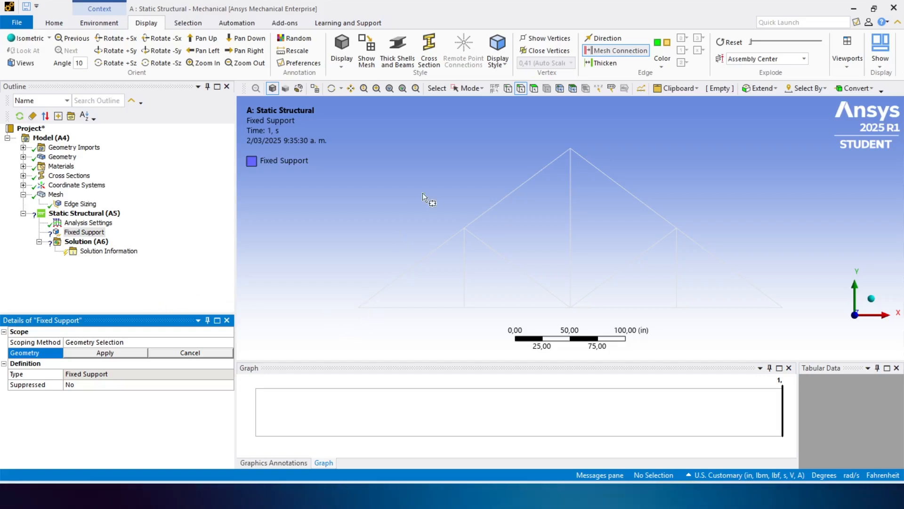
- Scope the fixed support to the vertex at the truss's bottom right end using single vertex selection
click(508, 88)
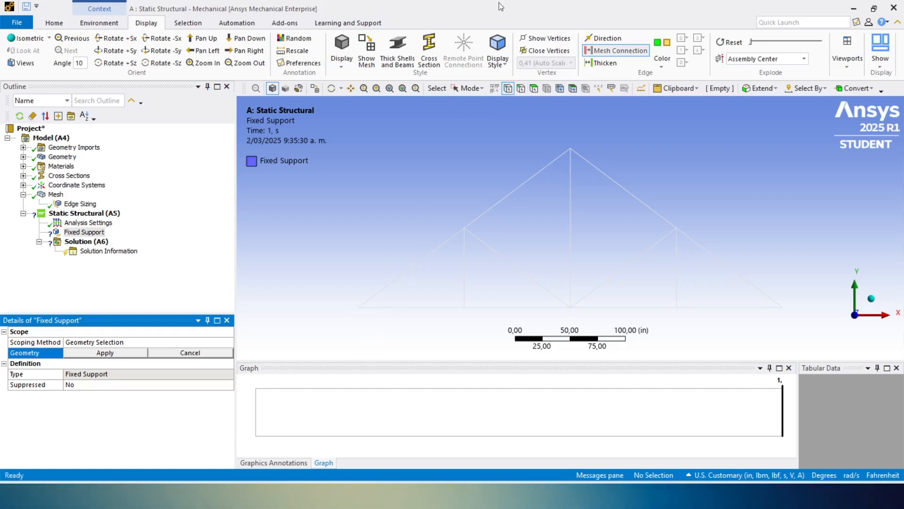
click(468, 88)
click(468, 103)
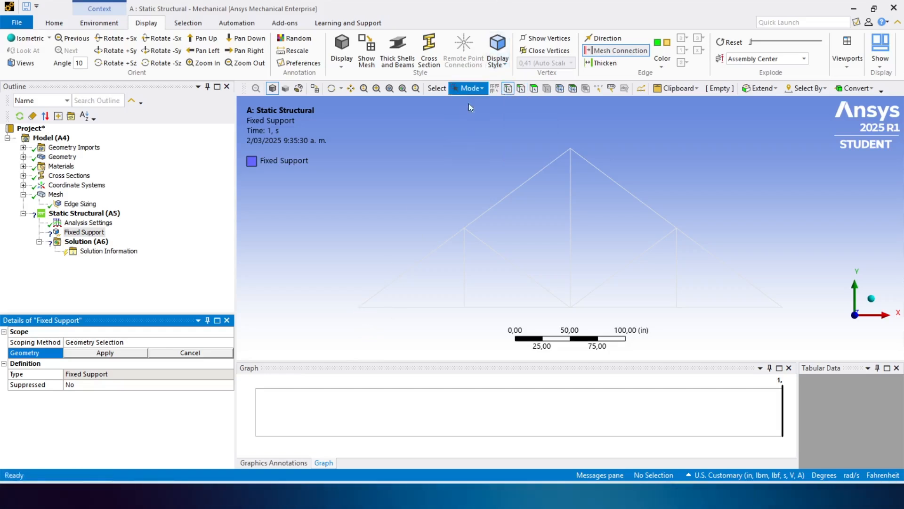
click(359, 309)
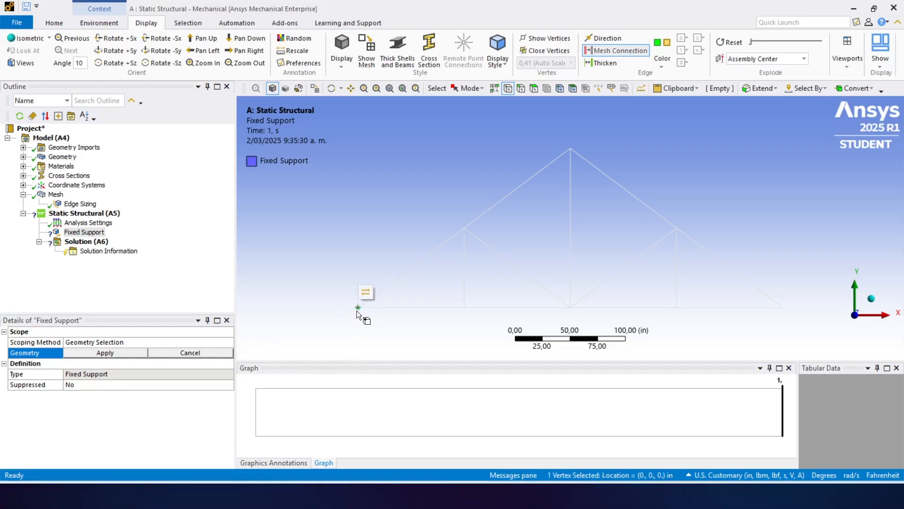
click(216, 354)
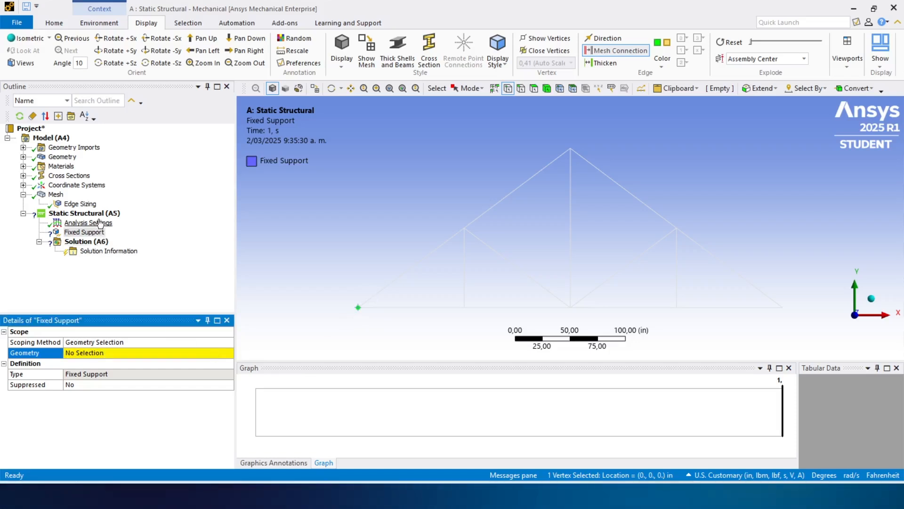
click(784, 307)
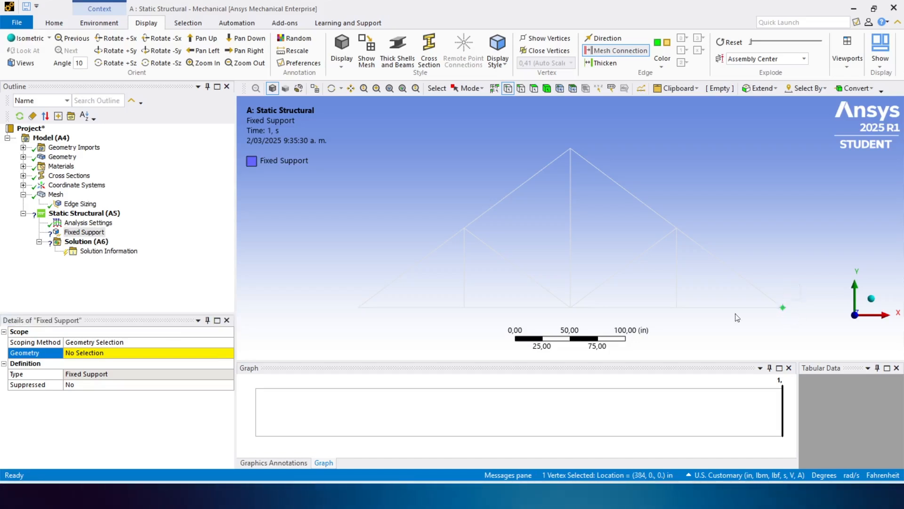
click(85, 353)
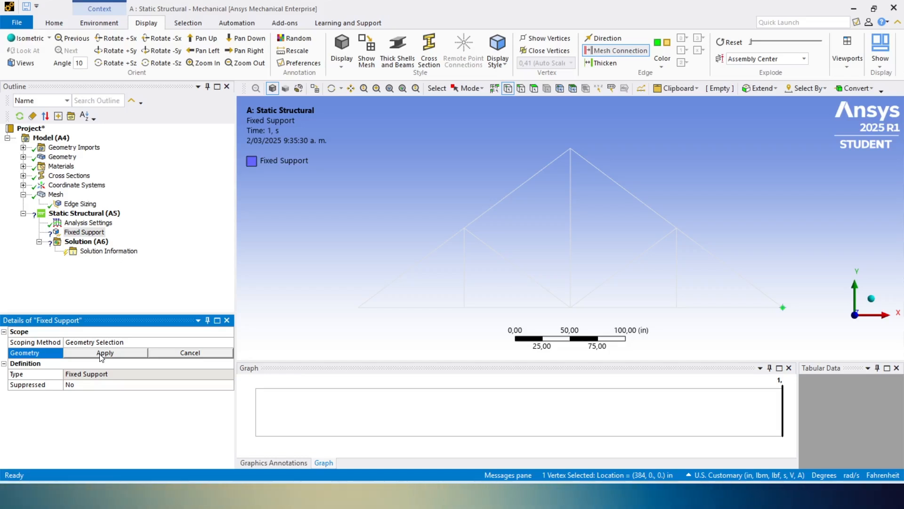
click(105, 352)
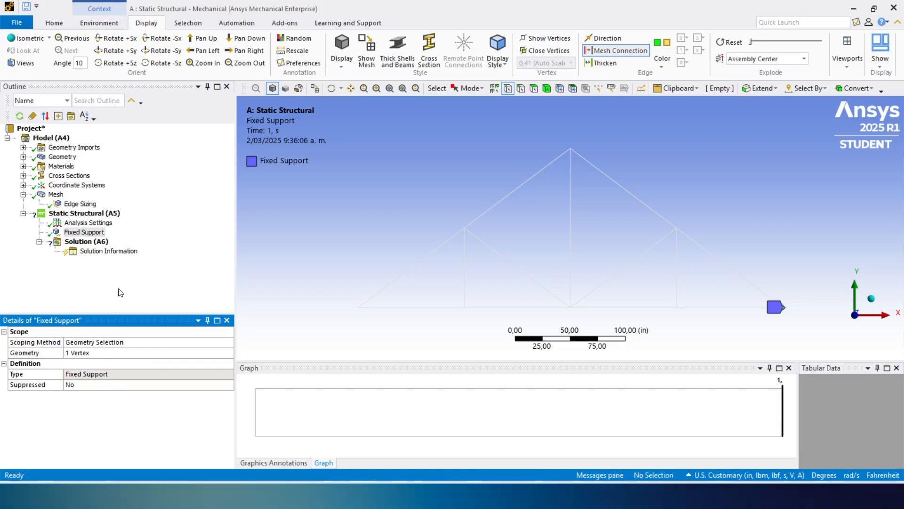
- Insert a Displacement support scoped to the vertex at the truss's bottom left end
click(92, 214)
right_click(93, 215)
mouse_move(109, 223)
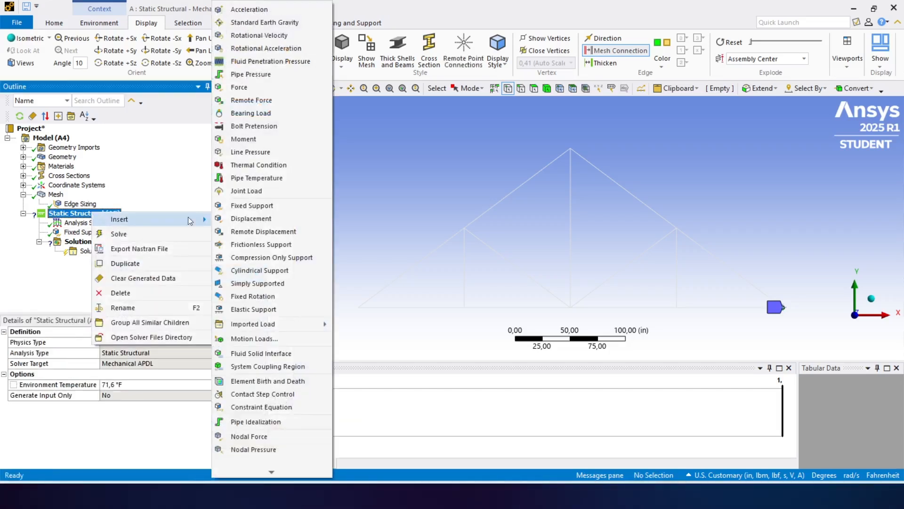
click(292, 219)
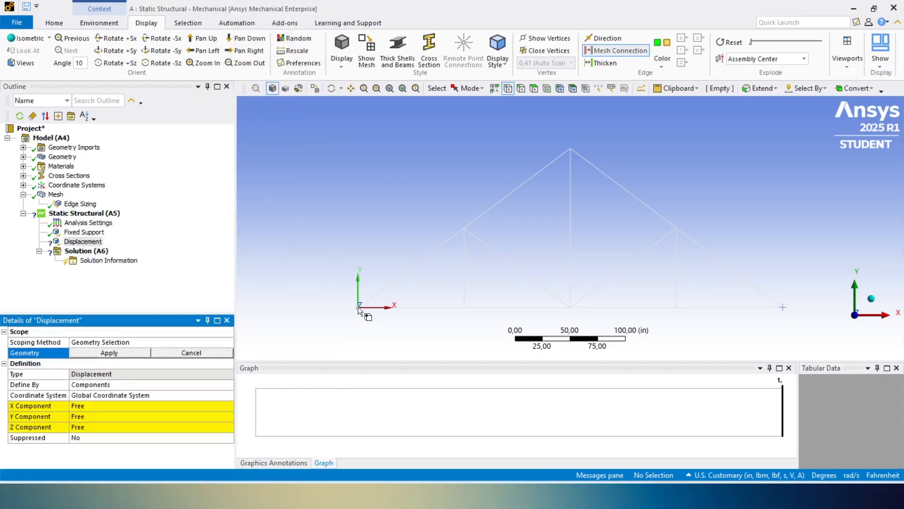
click(358, 307)
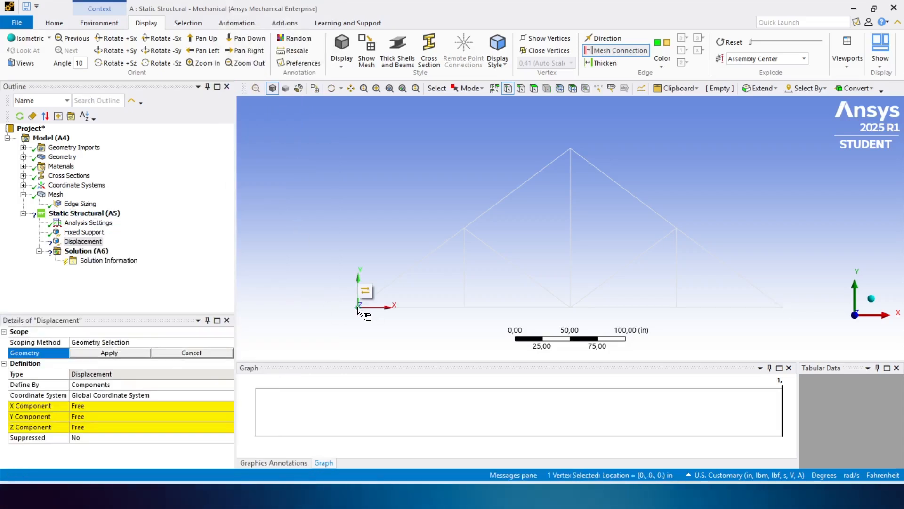
click(109, 352)
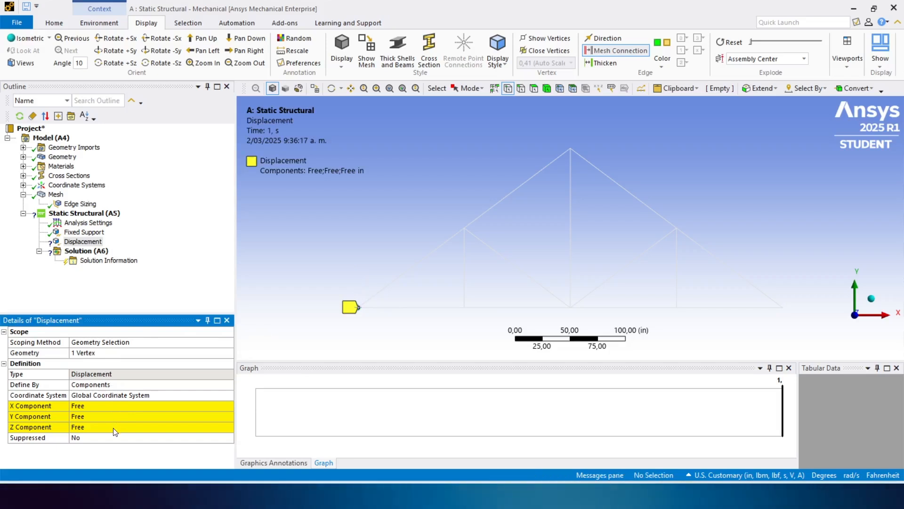
- Set the displacement's Y and Z components to 0 in, leaving the X component free
click(97, 419)
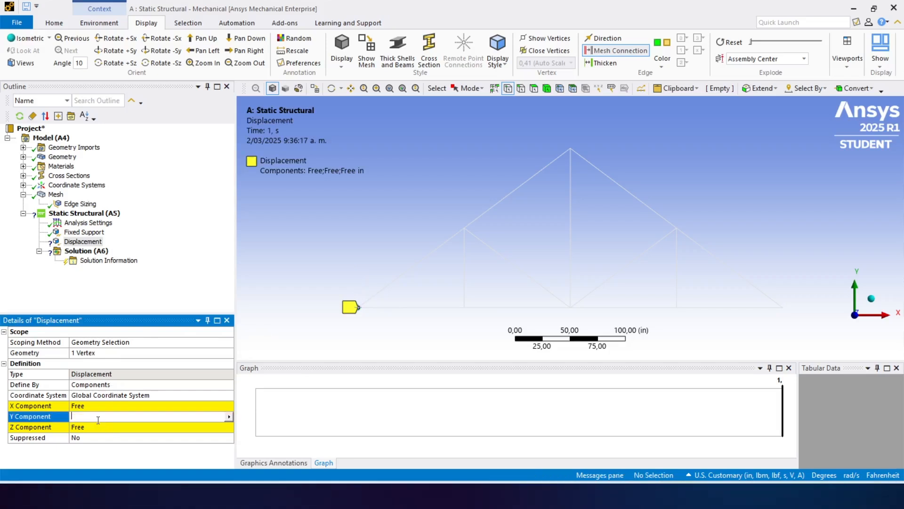
text(0)
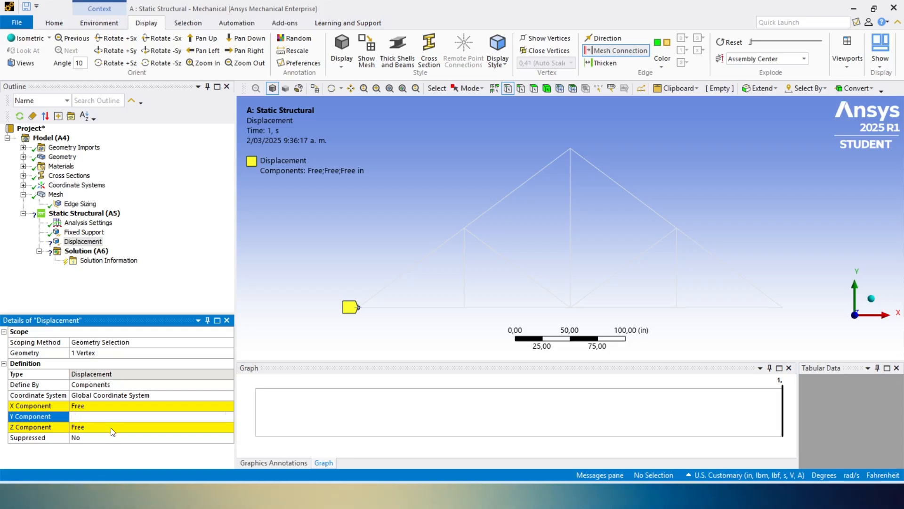
click(112, 427)
key(Return)
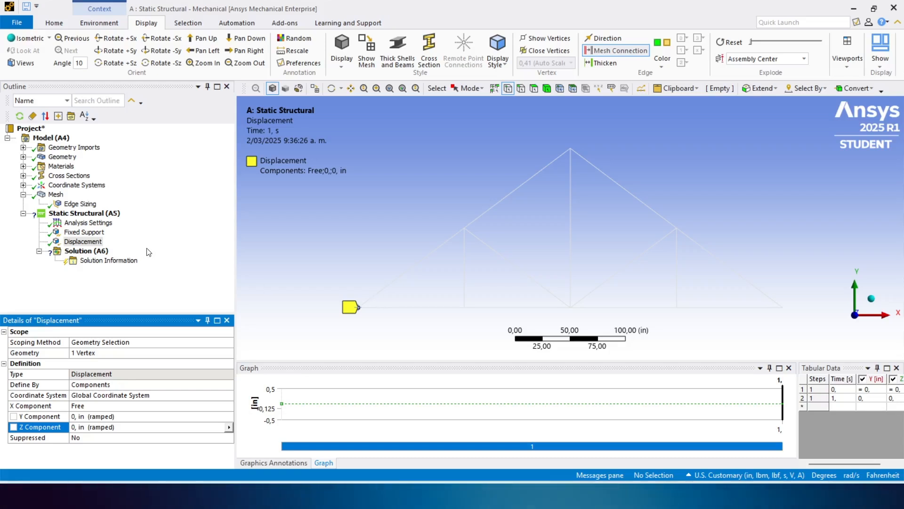
- Insert a Force load into the static structural analysis, scoped to the vertex at the truss's bottom left end
click(111, 215)
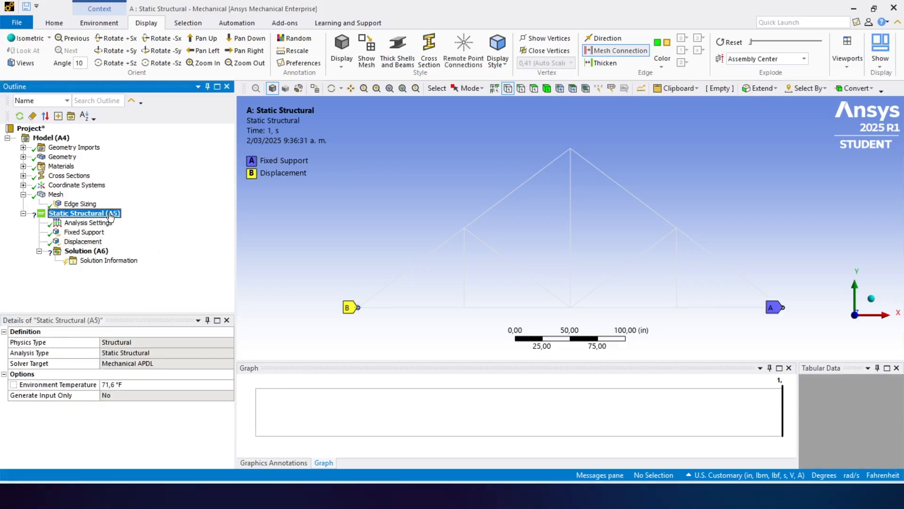
right_click(111, 216)
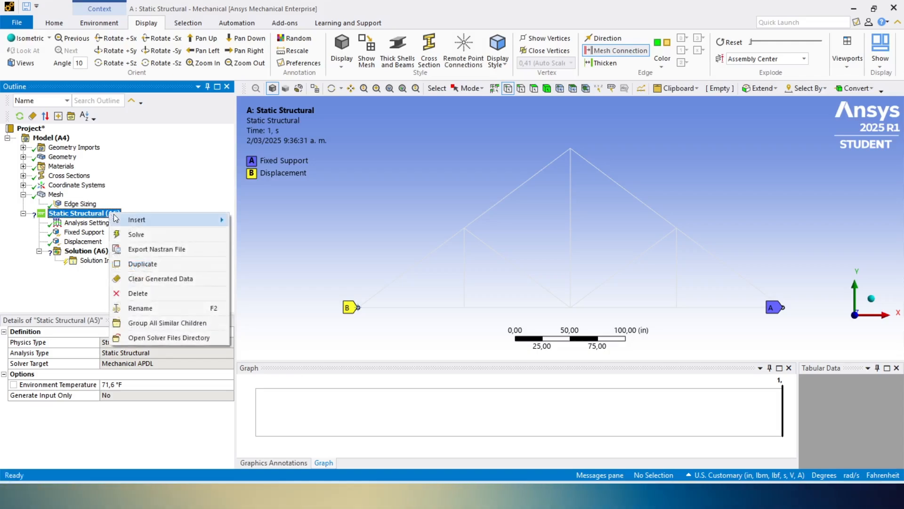
mouse_move(134, 223)
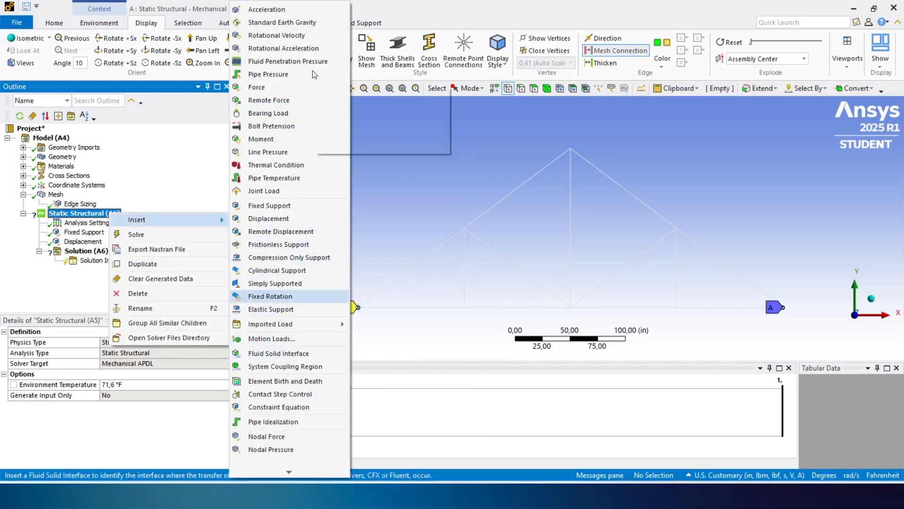
click(292, 86)
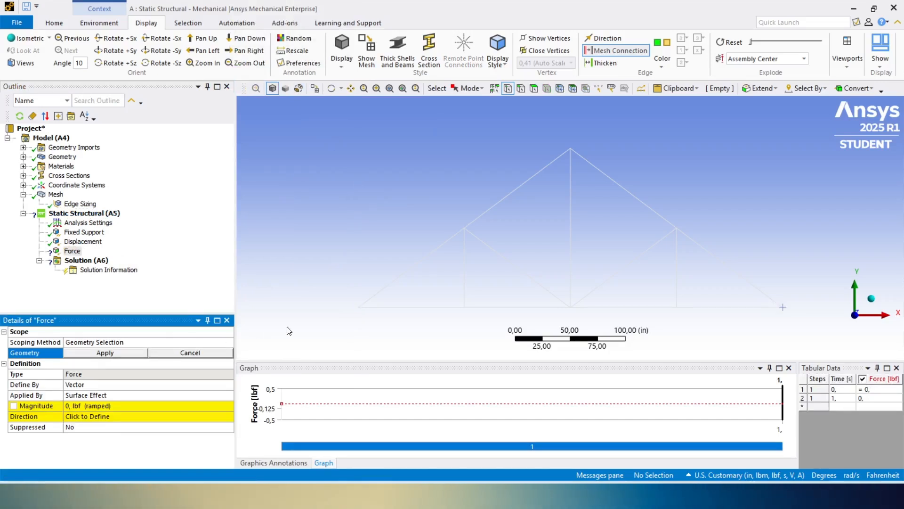
click(358, 306)
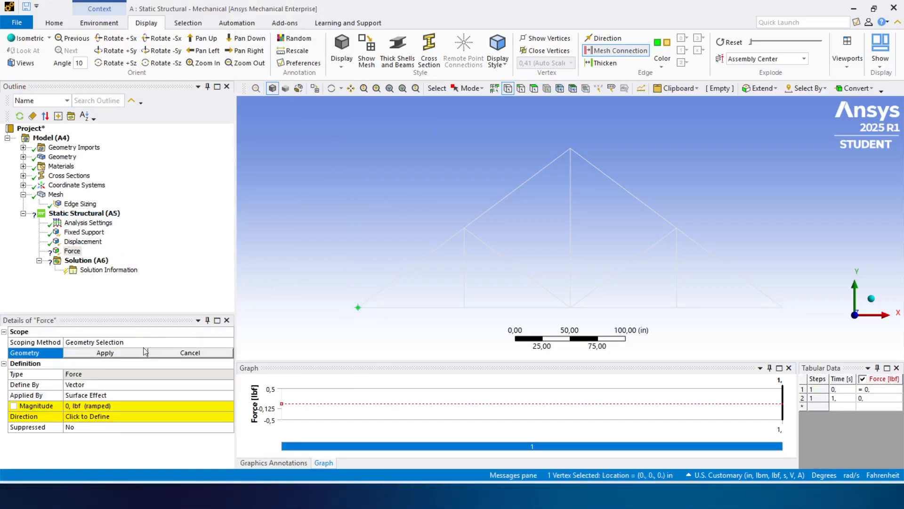
click(128, 353)
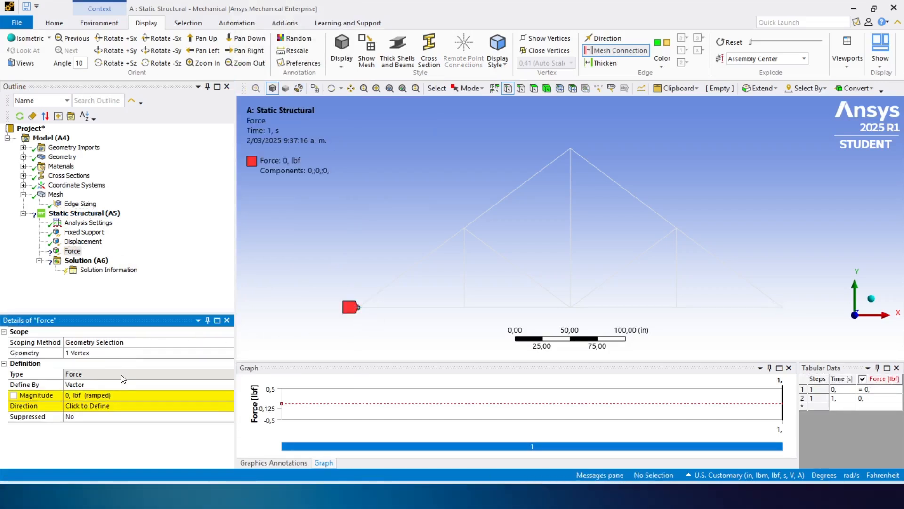
- Define the bottom left end's force by components and set its Y component to -300 lbf
click(121, 376)
click(197, 384)
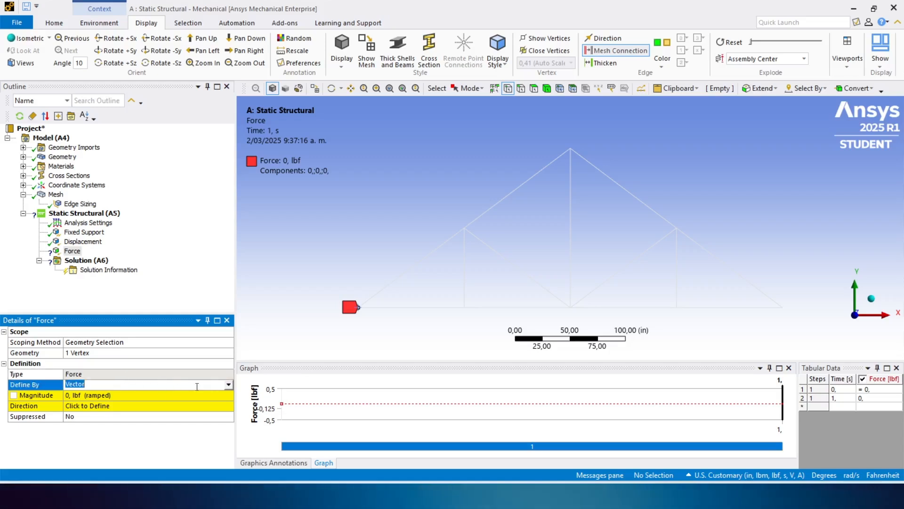
click(228, 385)
click(141, 401)
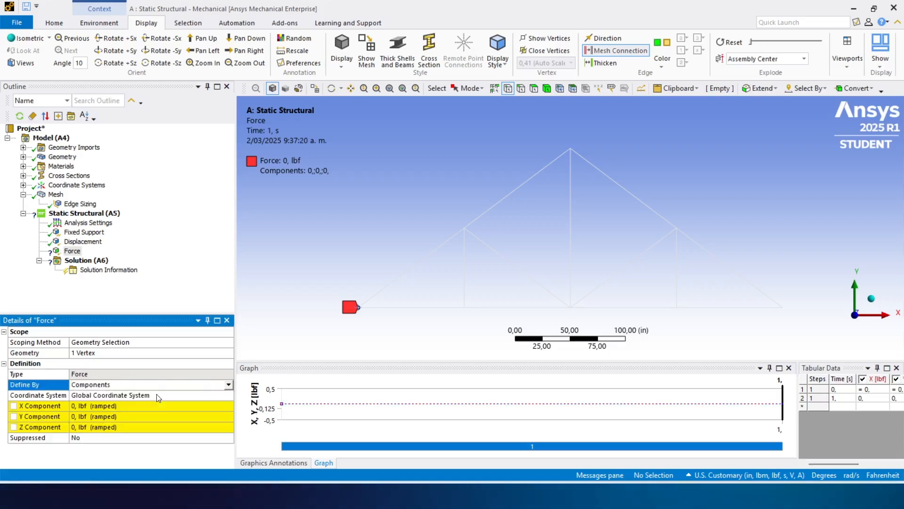
click(110, 415)
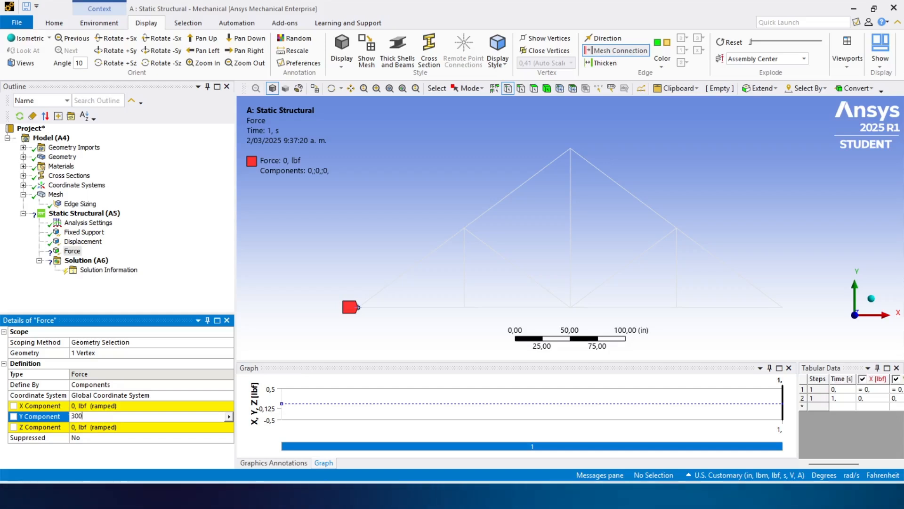
key(BackSpace)
text(-30)
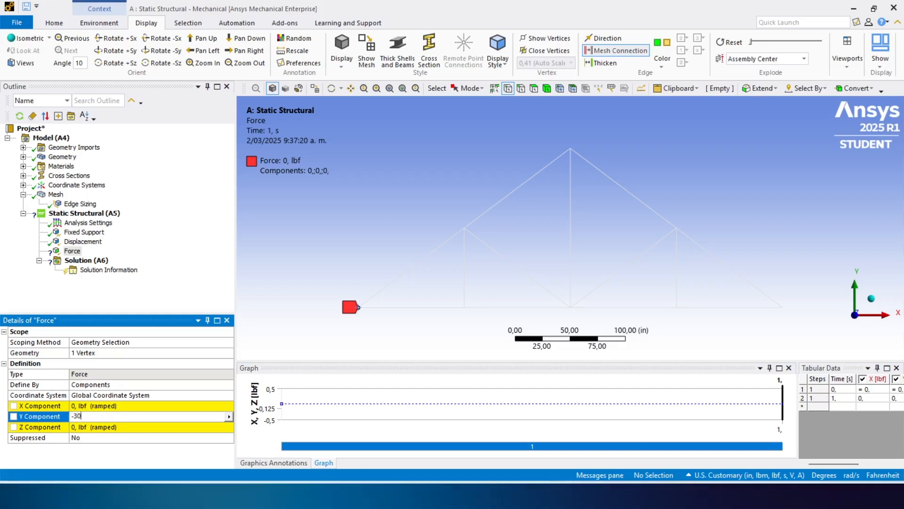
text(0)
key(Return)
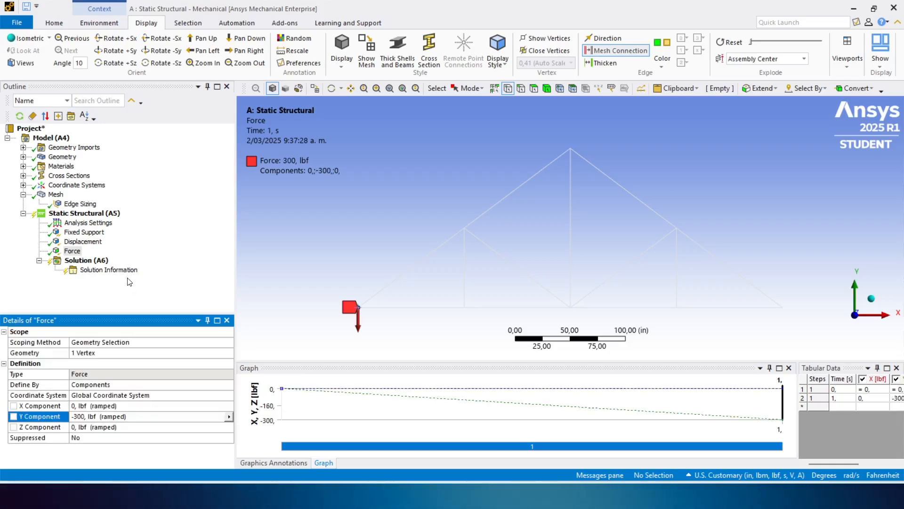
- Insert a second Force load scoped to the vertex at the truss's bottom right end
click(101, 213)
right_click(103, 212)
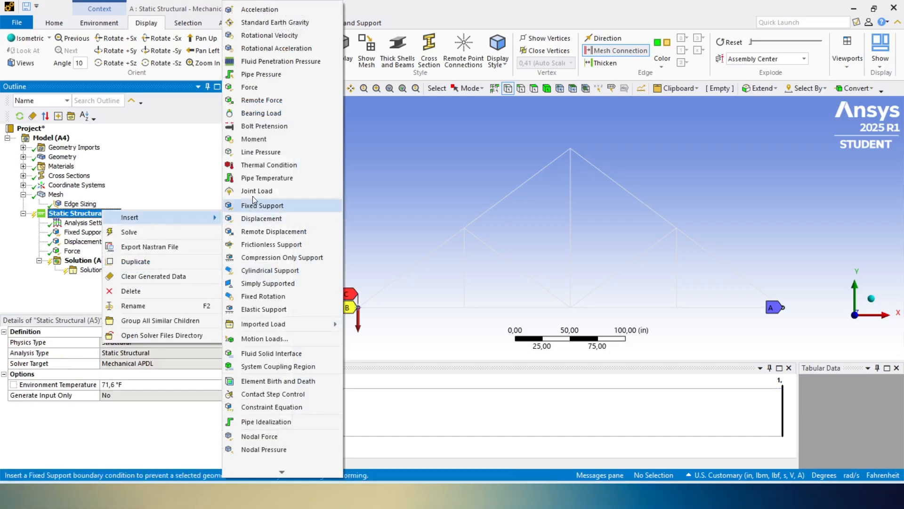
click(259, 89)
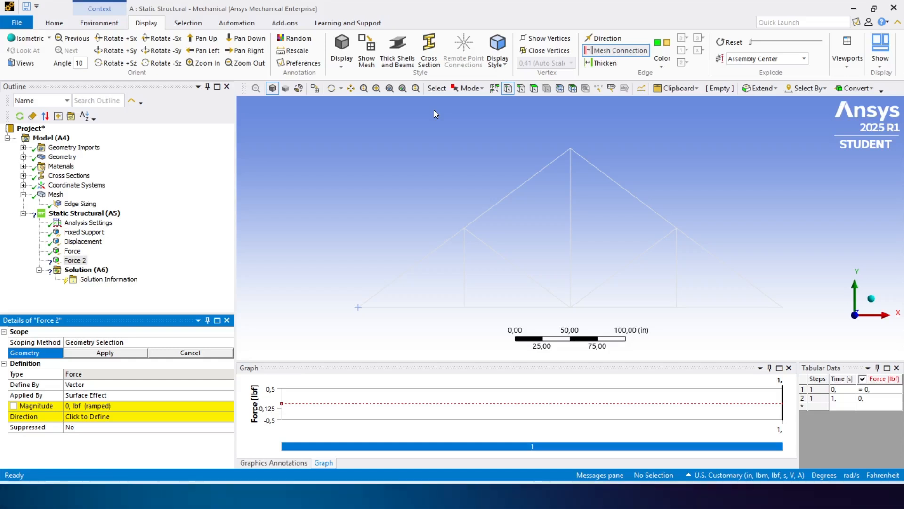
click(784, 308)
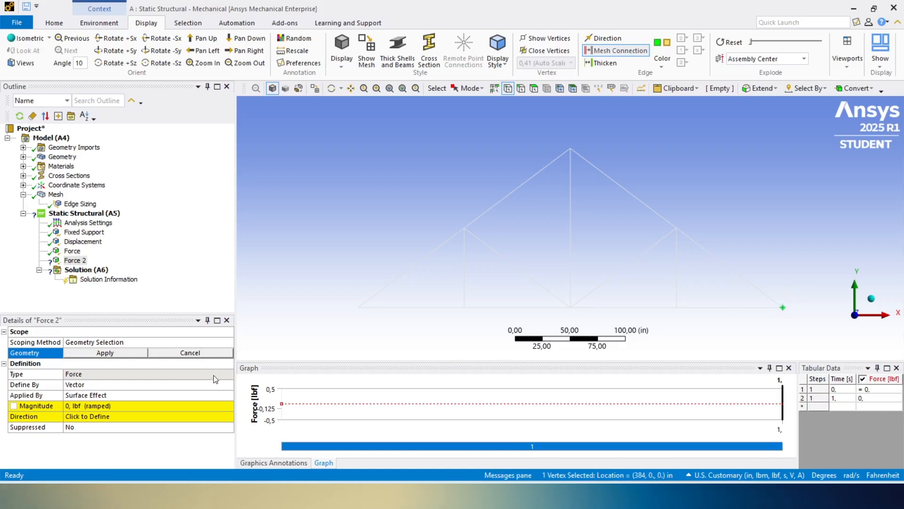
click(106, 353)
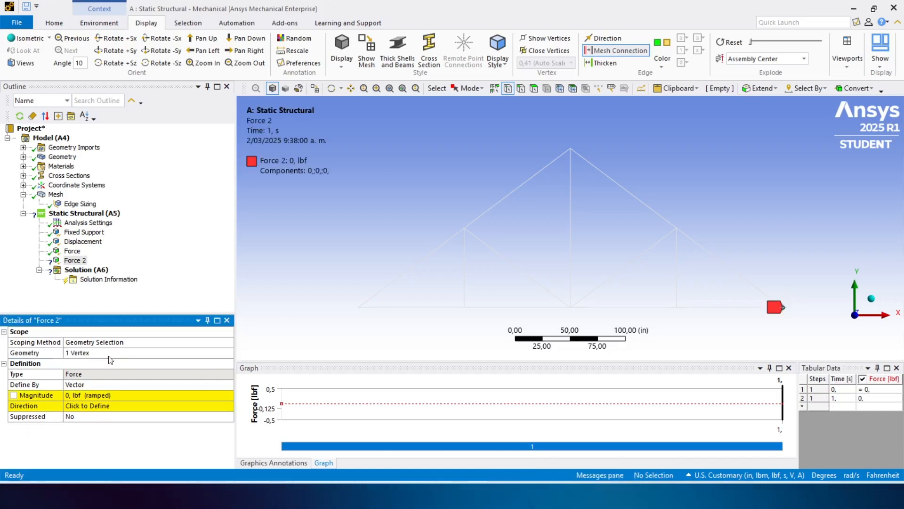
- Define the bottom right end's force by components and set its Y component to -300 lbf
click(105, 385)
click(227, 386)
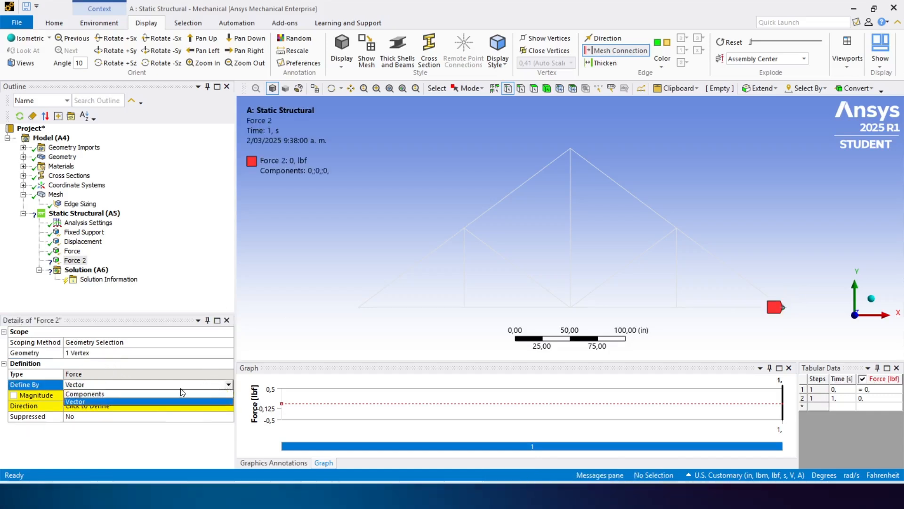
click(183, 393)
click(104, 418)
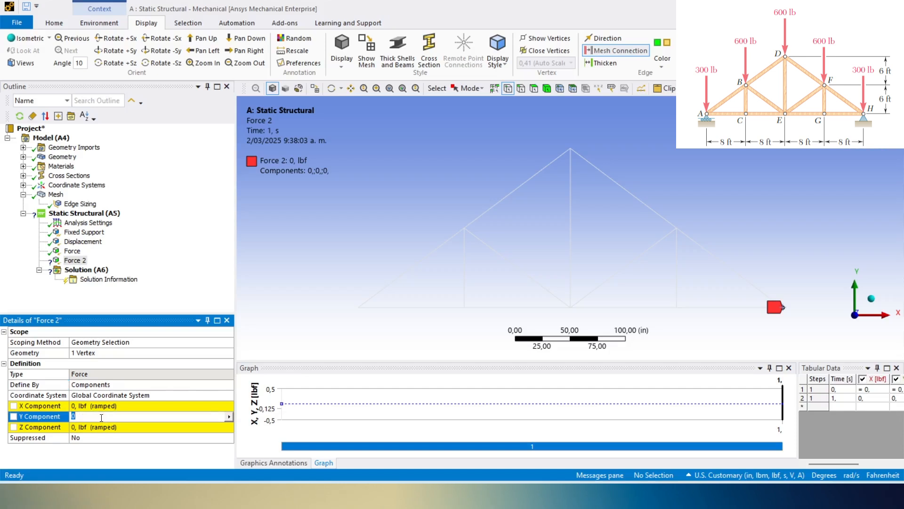
text(-3)
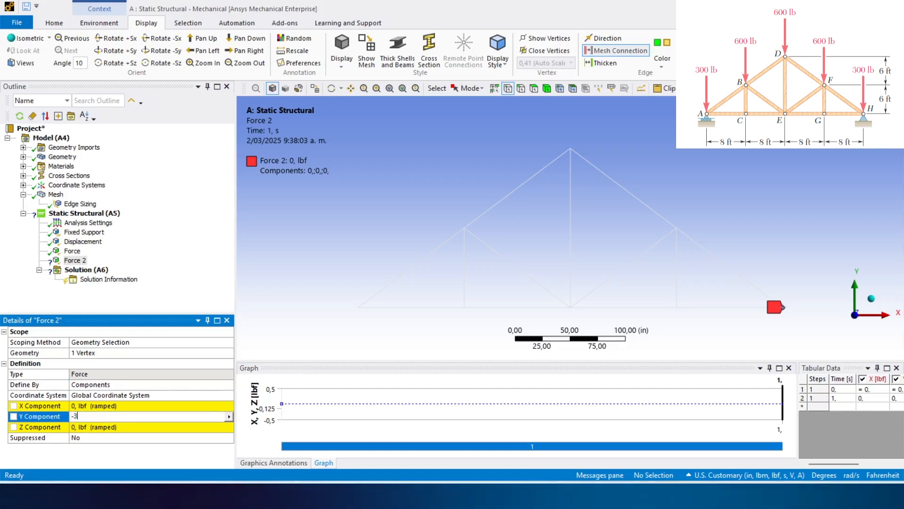
text(00)
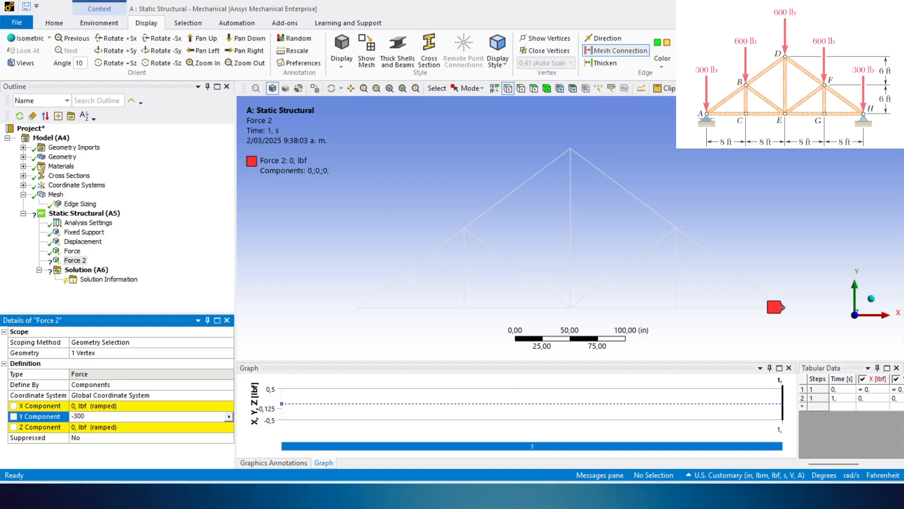
key(Return)
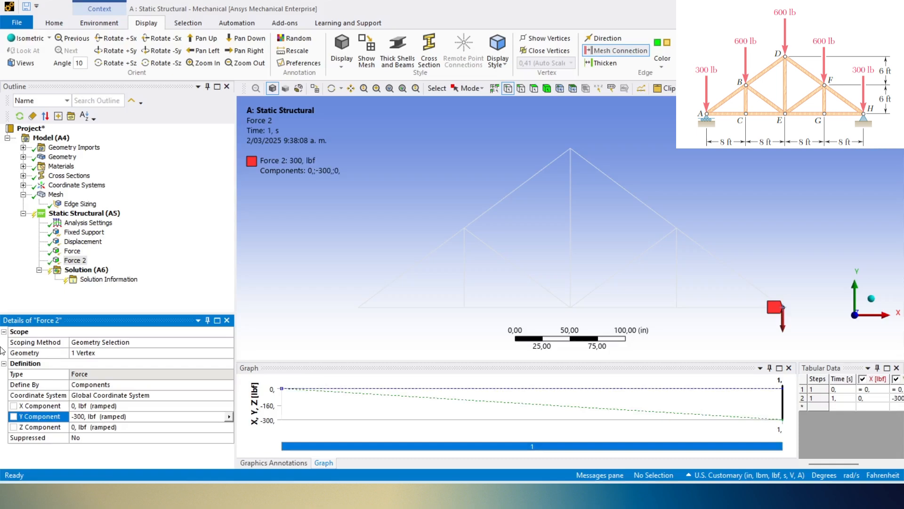
- Insert a third Force load, defined by components, at the joint midway up the truss's left sloping chord
right_click(87, 213)
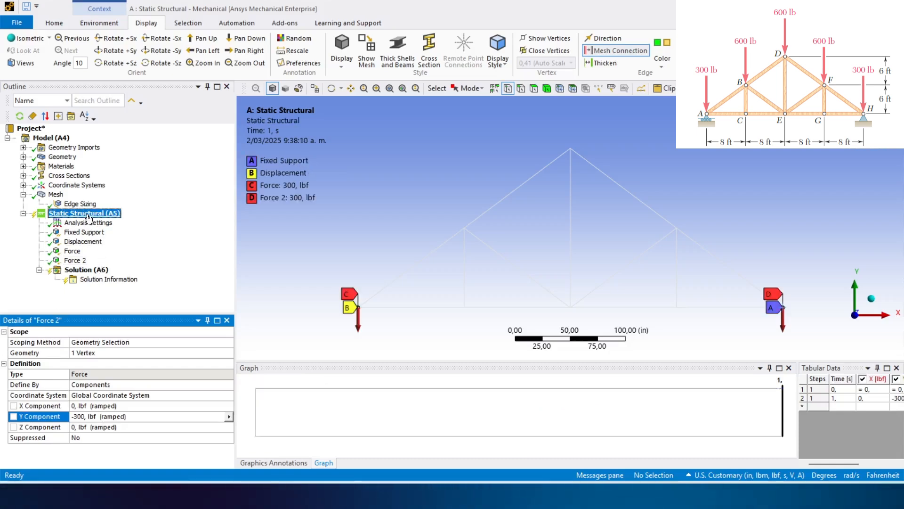
mouse_move(116, 221)
click(244, 87)
click(463, 227)
click(94, 385)
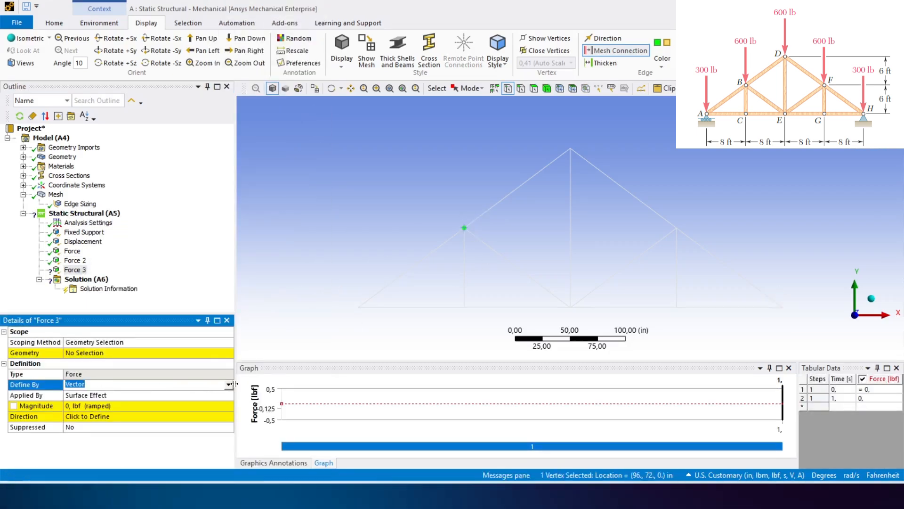
click(94, 403)
click(112, 354)
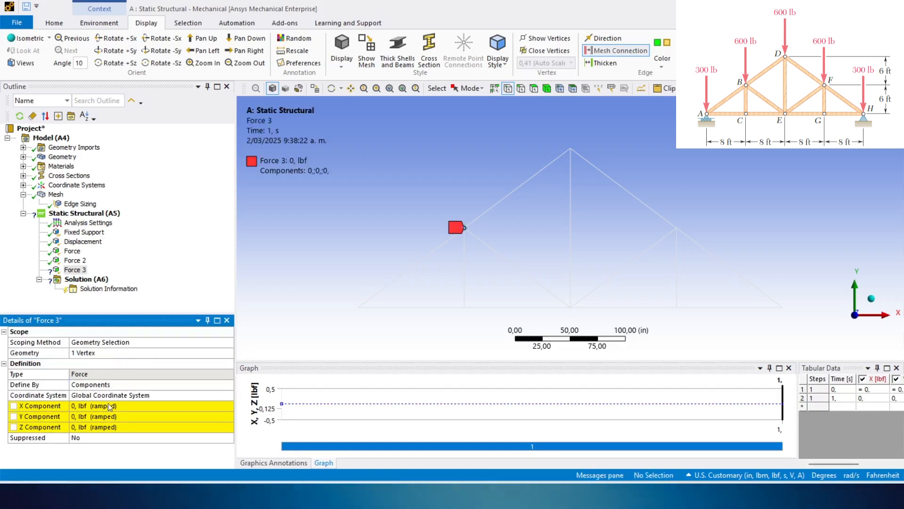
- Set the Y component of the left sloping chord joint's force to -600 lbf
click(108, 414)
text(-600)
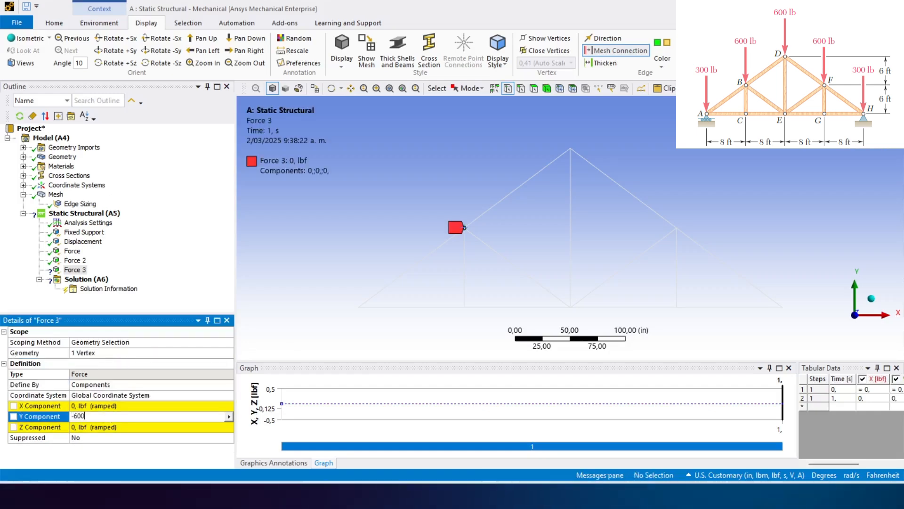
key(Return)
- Insert a fourth Force load scoped to the vertex at the truss's apex
right_click(99, 214)
mouse_move(132, 225)
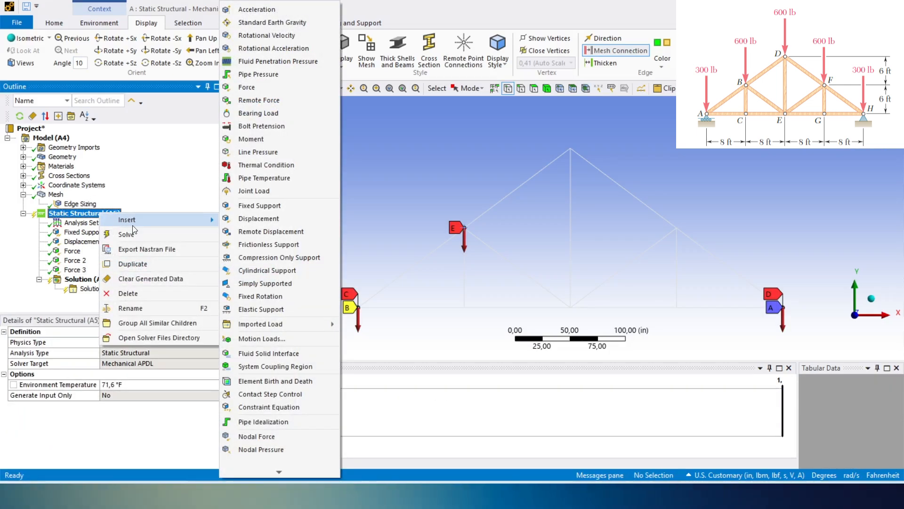
click(249, 89)
click(570, 149)
click(101, 355)
- Define the apex force by components and set its Y component to -600 lbf
click(175, 384)
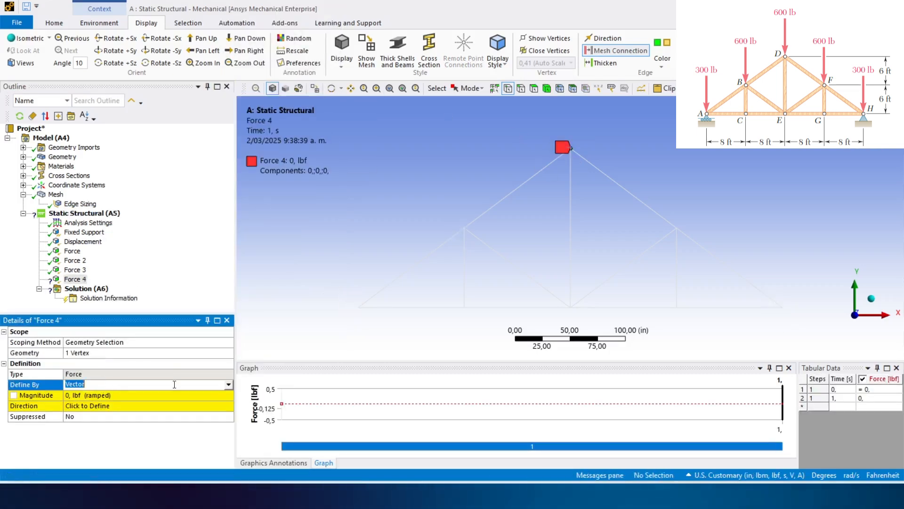
click(175, 384)
click(178, 395)
click(130, 416)
text(-600)
key(Return)
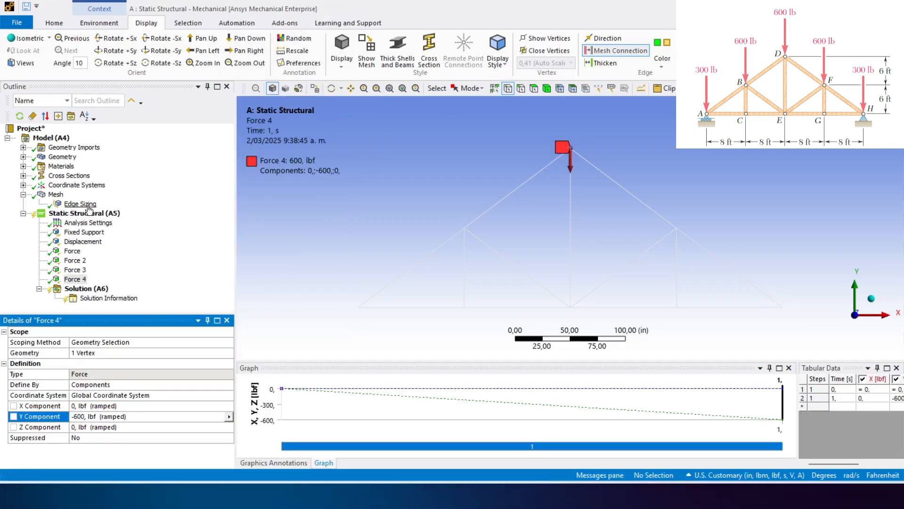
- Insert a fifth Force load scoped to the joint midway up the truss's right sloping chord
right_click(99, 213)
mouse_move(133, 225)
click(275, 92)
click(677, 228)
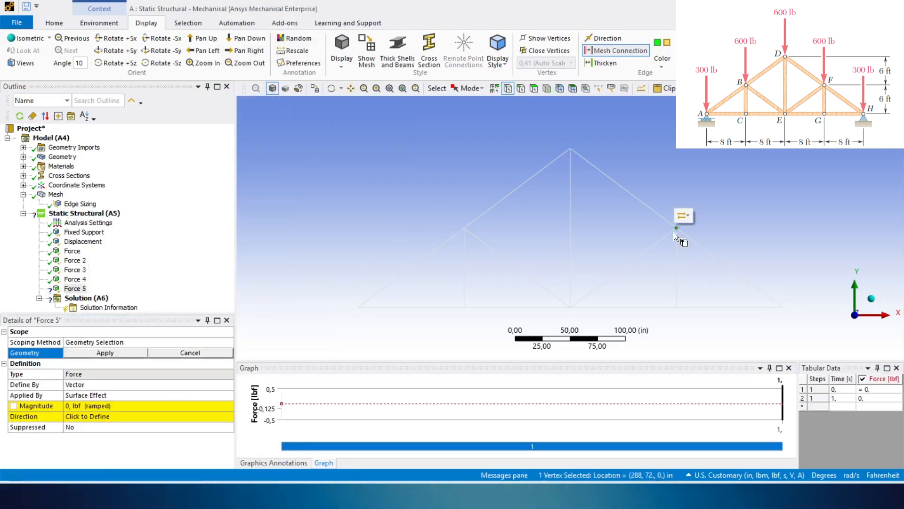
click(101, 352)
- Define the right sloping chord joint's force by components and set its Y component to -600 lbf
click(175, 384)
click(175, 384)
click(175, 394)
click(131, 416)
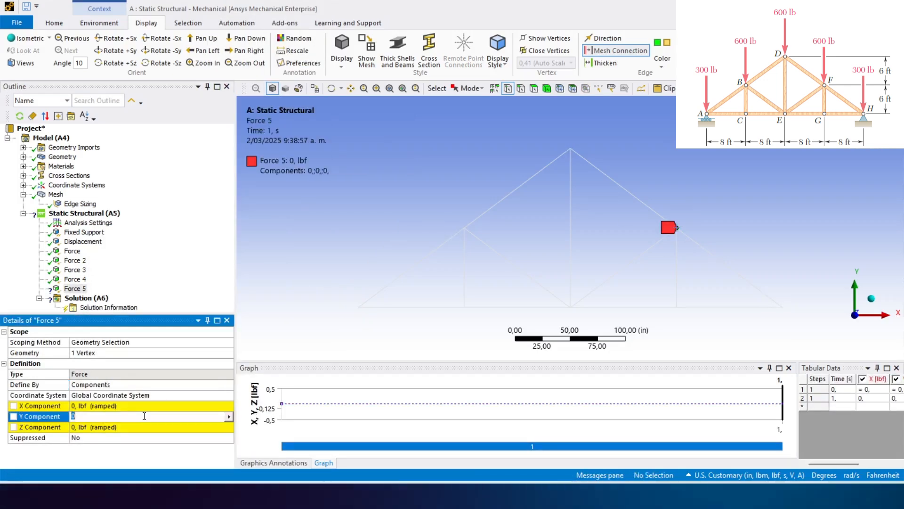
text(-600)
key(Return)
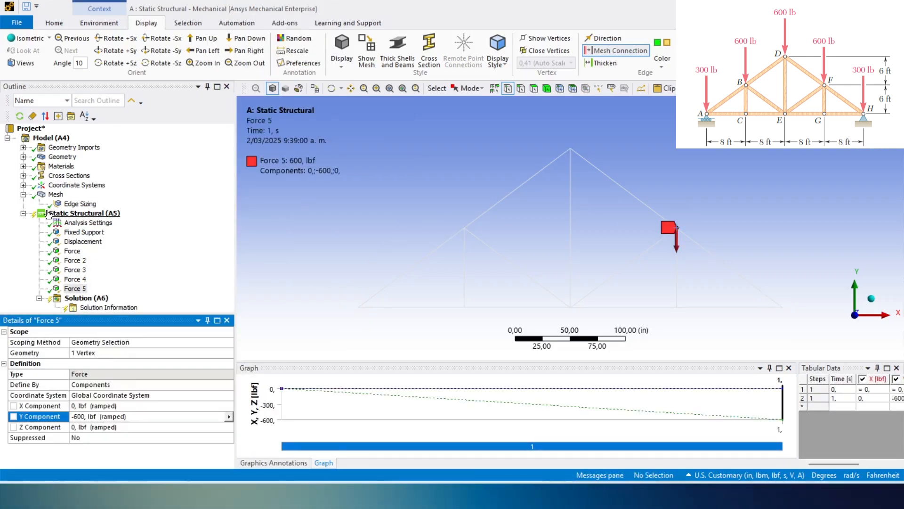
- Insert a Total Deformation result for all bodies into the solution
click(87, 298)
right_click(91, 300)
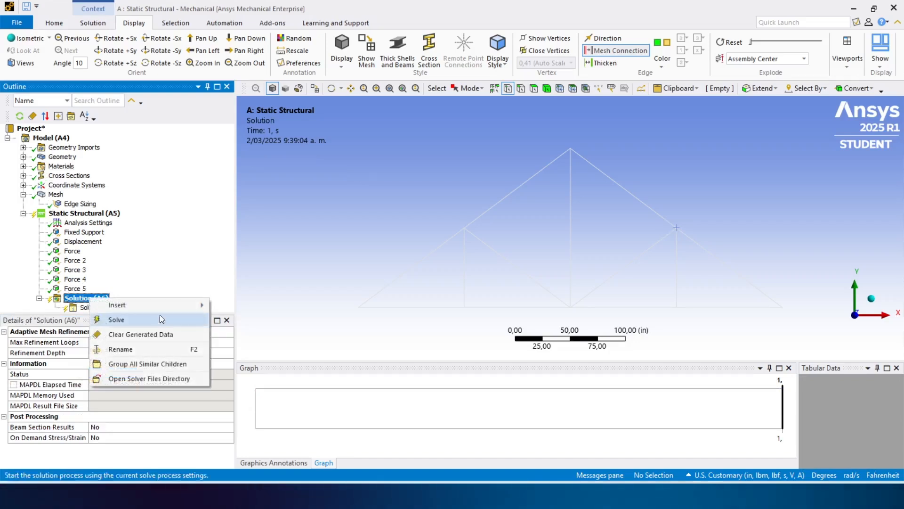
mouse_move(162, 304)
mouse_move(279, 281)
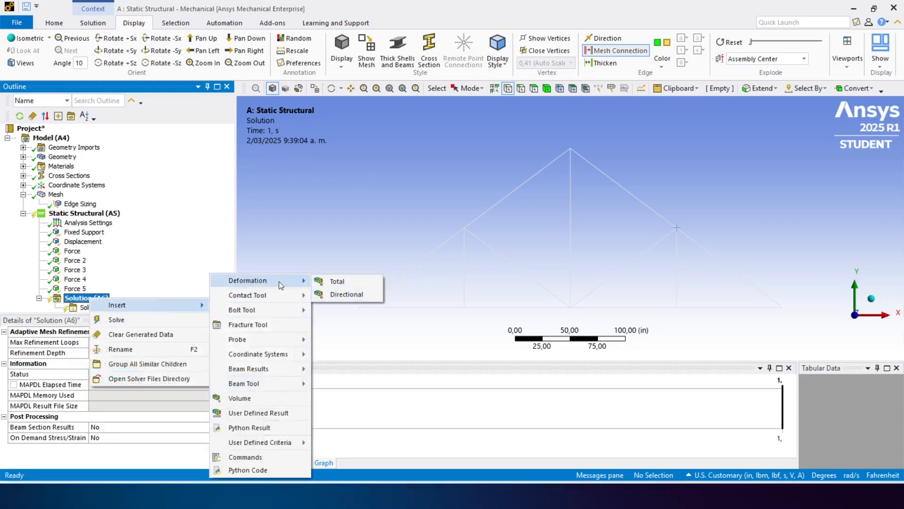
click(337, 282)
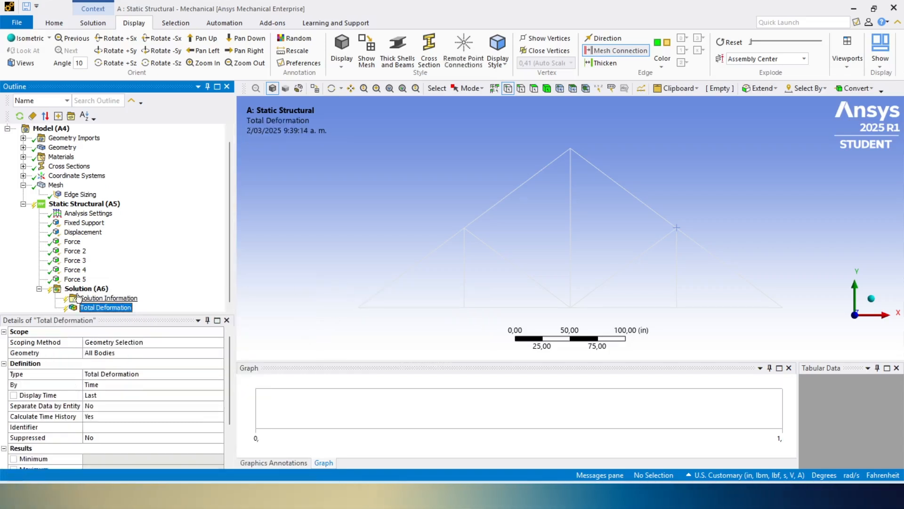
- Insert a Force Reaction probe into the solution and set its boundary condition to Fixed Support
right_click(77, 289)
mouse_move(100, 299)
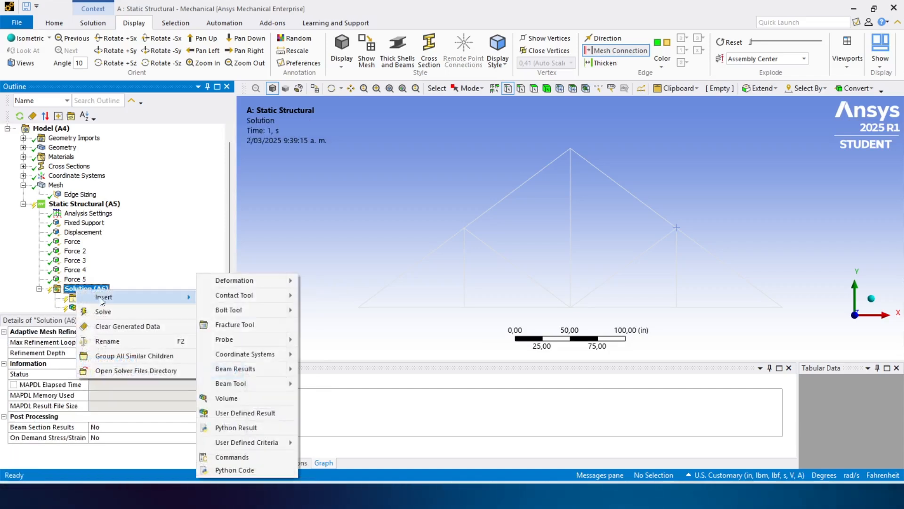
mouse_move(279, 340)
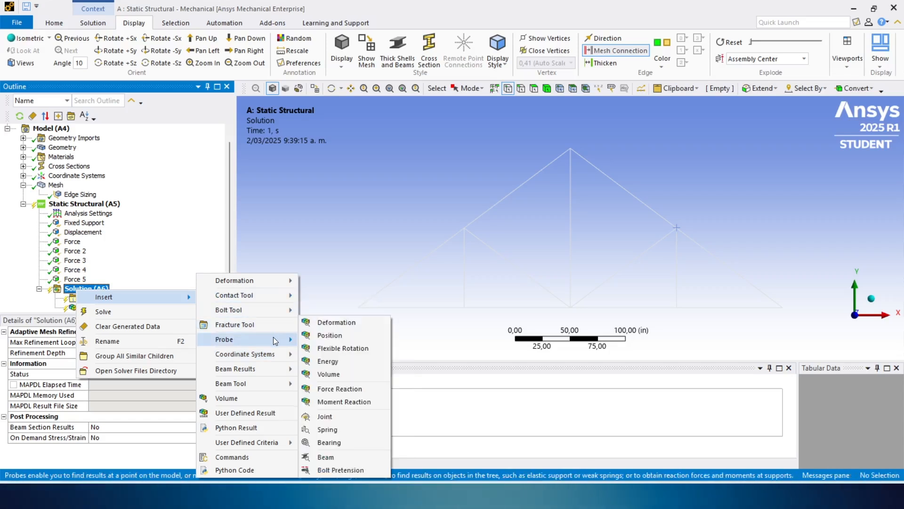
click(339, 389)
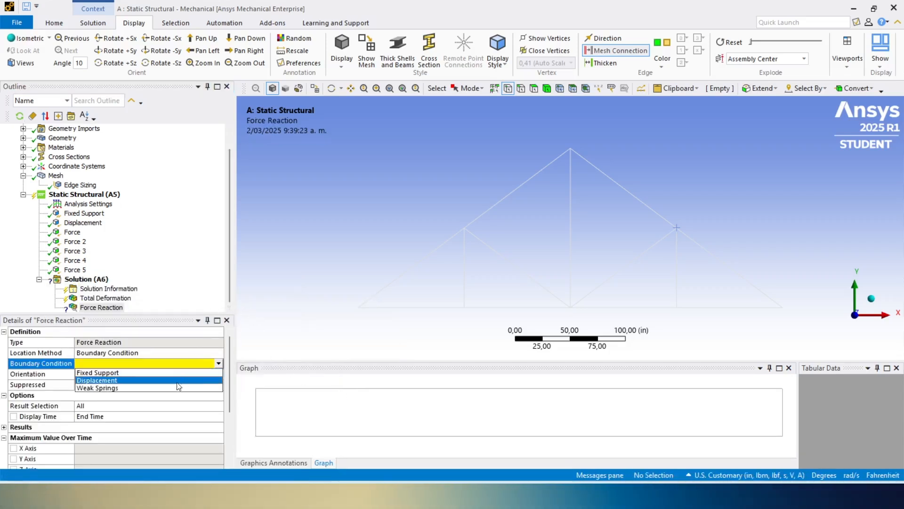
click(155, 373)
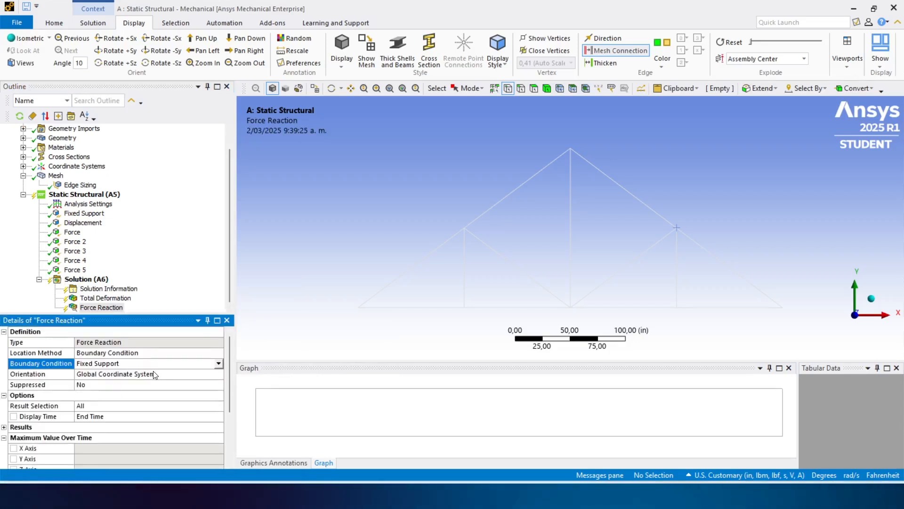
- Insert a second Force Reaction probe into the solution and set its boundary condition to Displacement
right_click(92, 279)
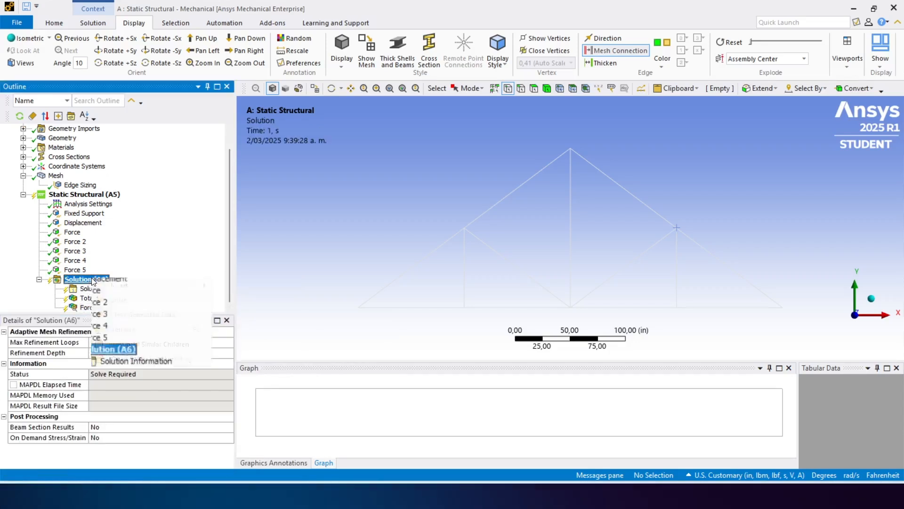
mouse_move(175, 286)
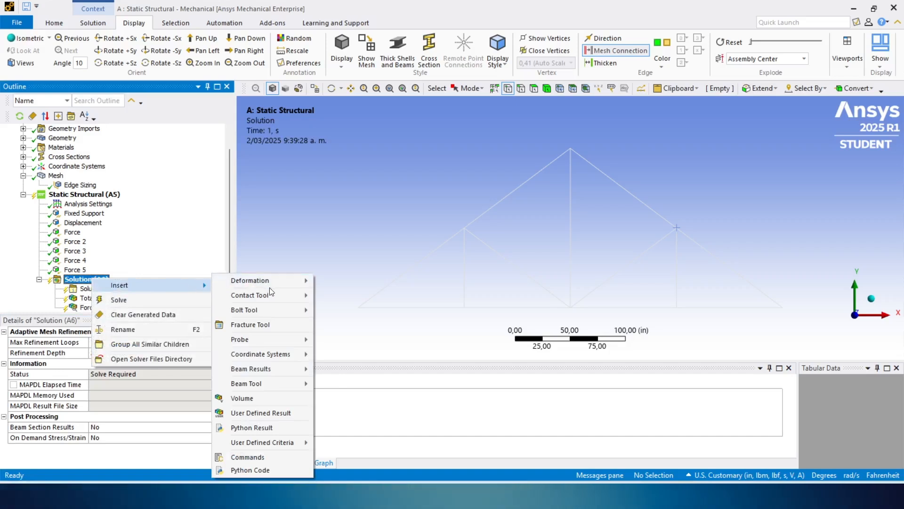
mouse_move(273, 339)
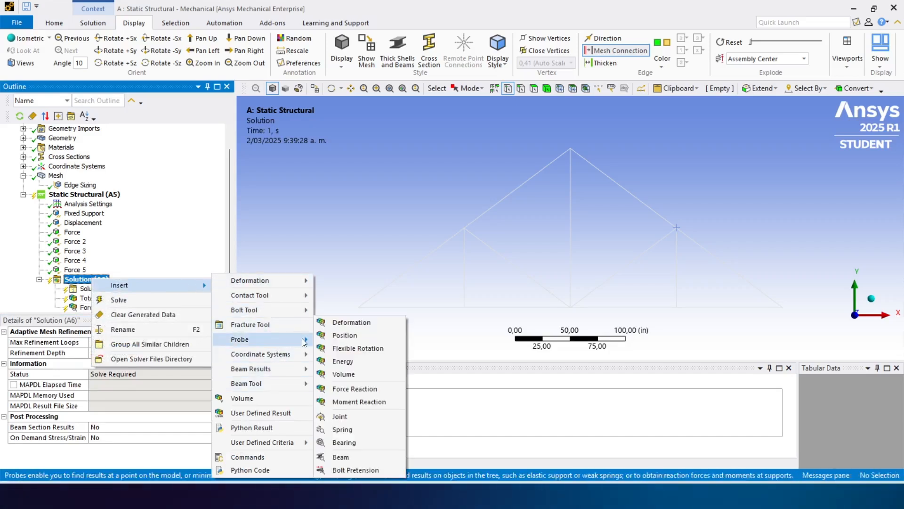
click(371, 390)
click(207, 363)
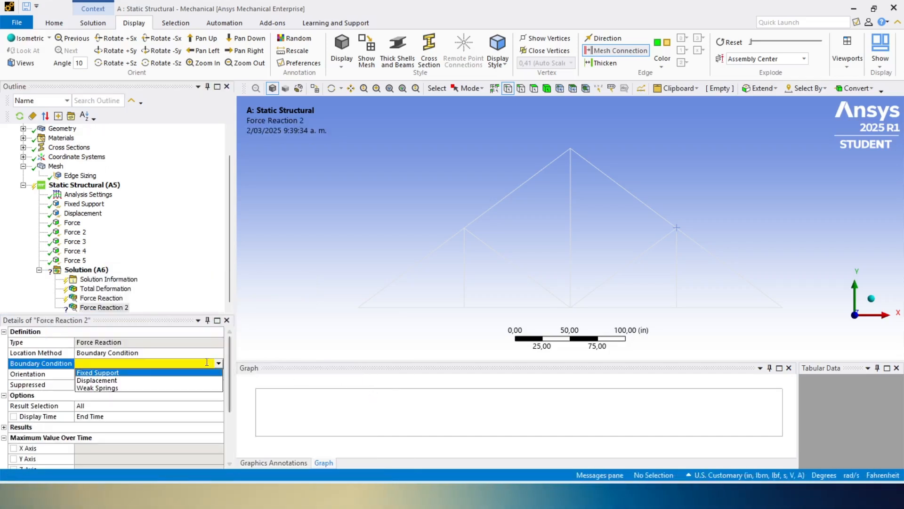
click(157, 380)
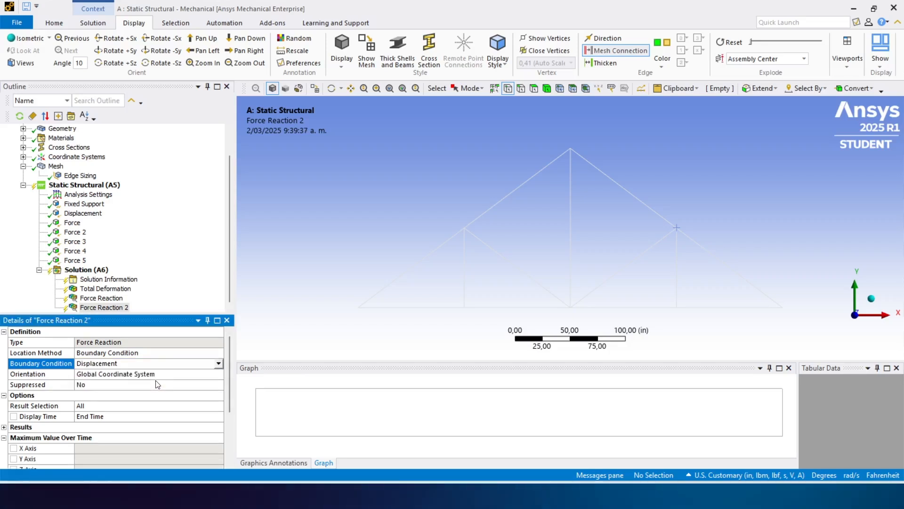
- Insert an Axial Force beam result for all line bodies into the solution
right_click(89, 271)
mouse_move(146, 281)
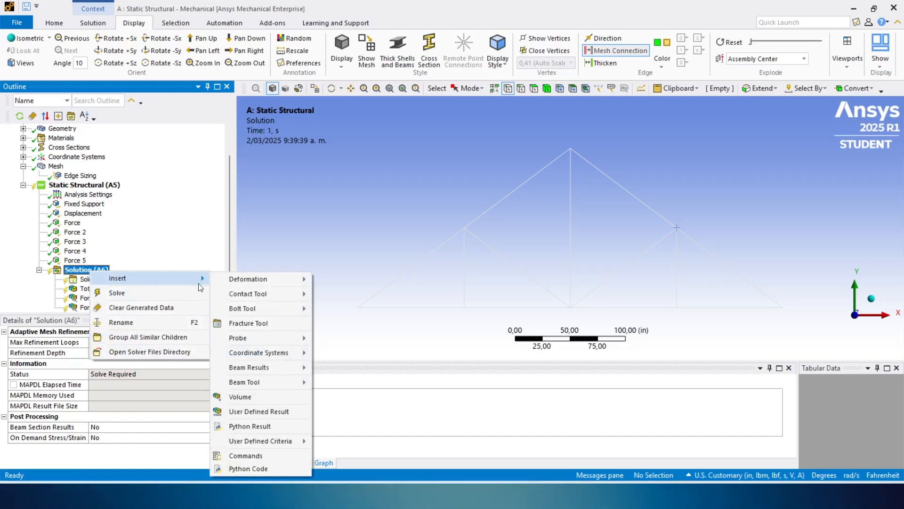
mouse_move(287, 369)
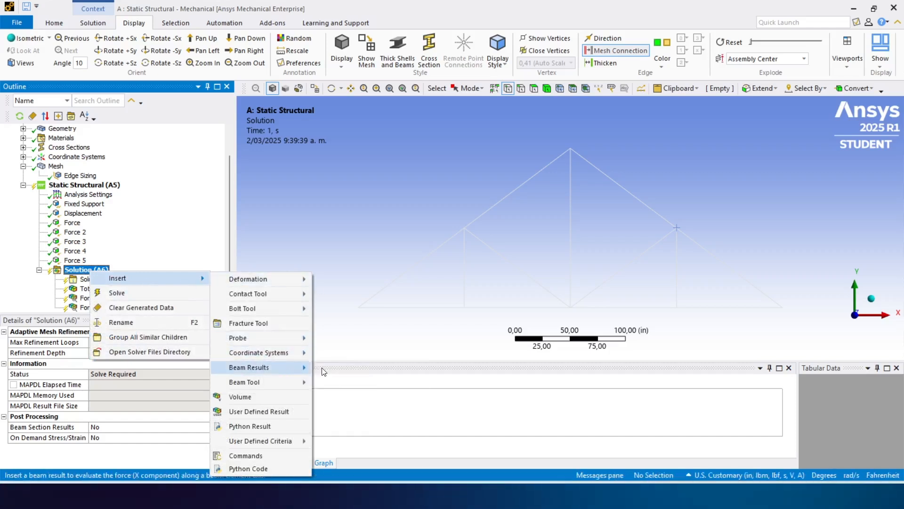
click(324, 371)
- Solve the static structural analysis and display the Total Deformation result
right_click(75, 185)
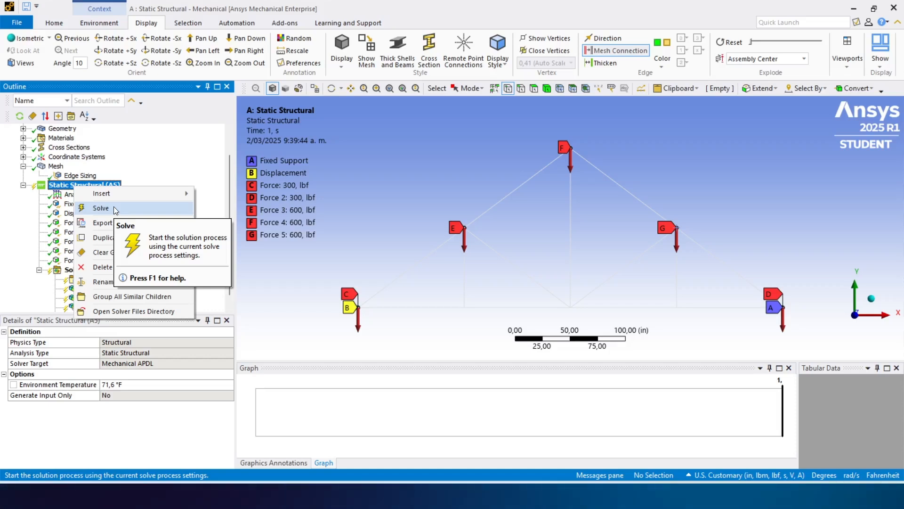
click(114, 208)
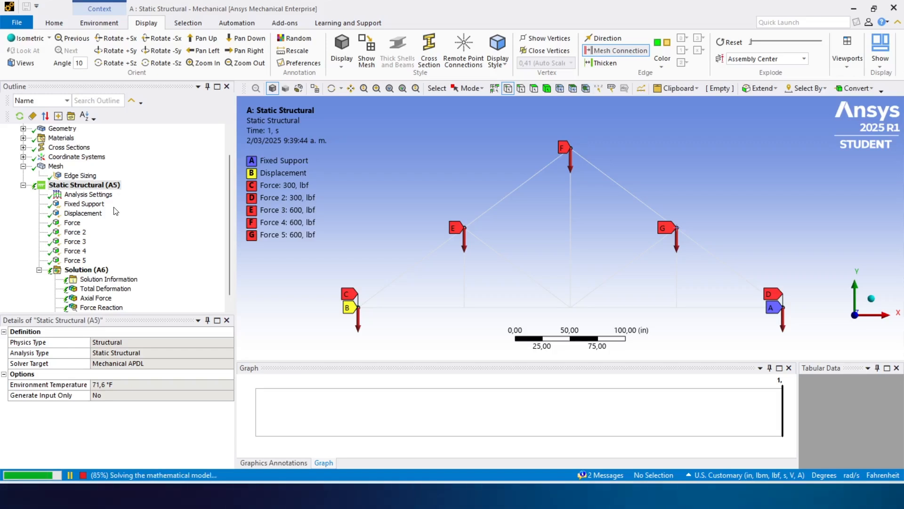
click(113, 290)
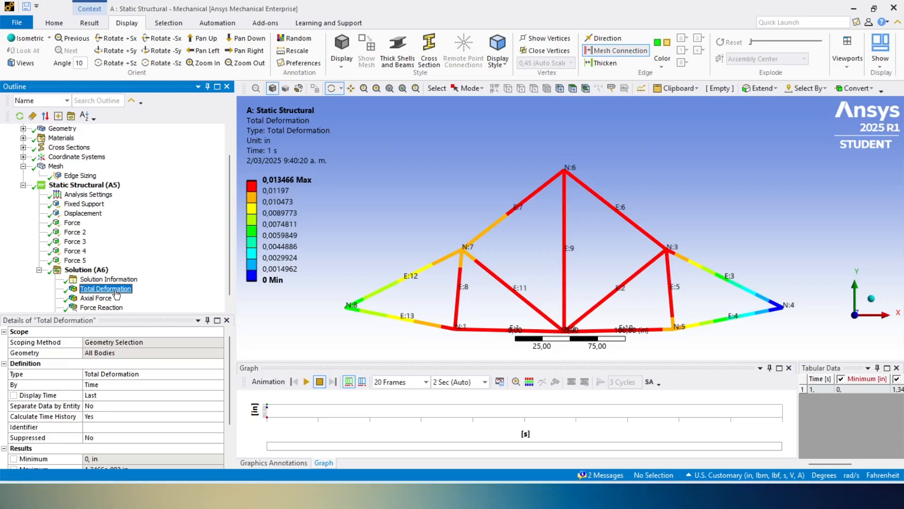
- Examine the Axial Force result and the maximum and minimum reaction values of both Force Reaction probes
scroll(116, 286, down, 1)
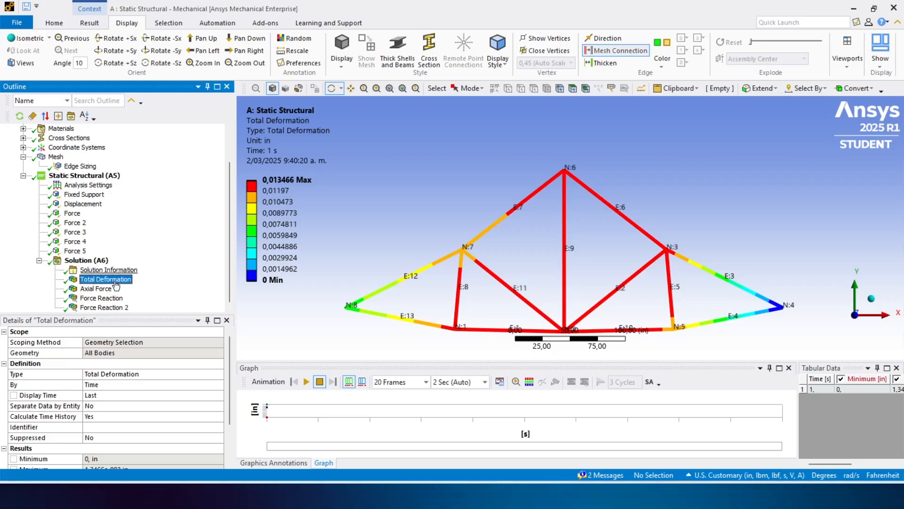
click(97, 289)
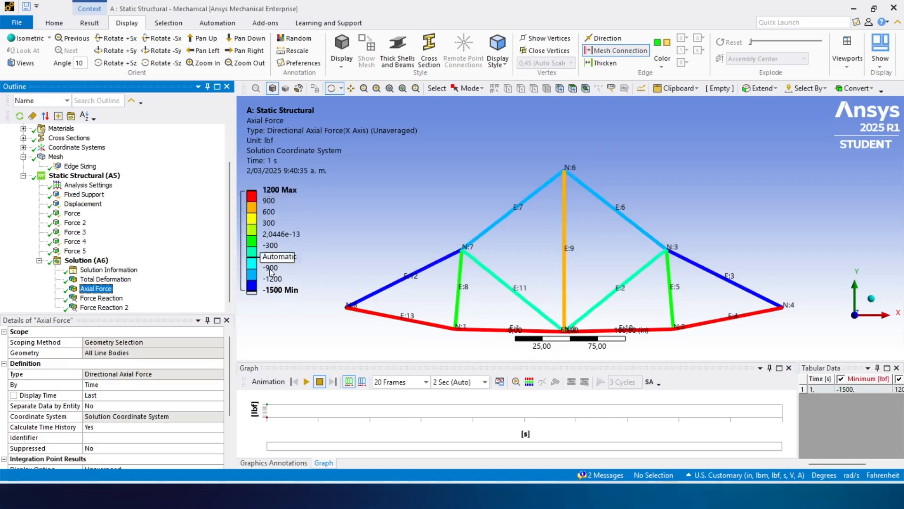
click(94, 302)
drag(228, 348, 225, 408)
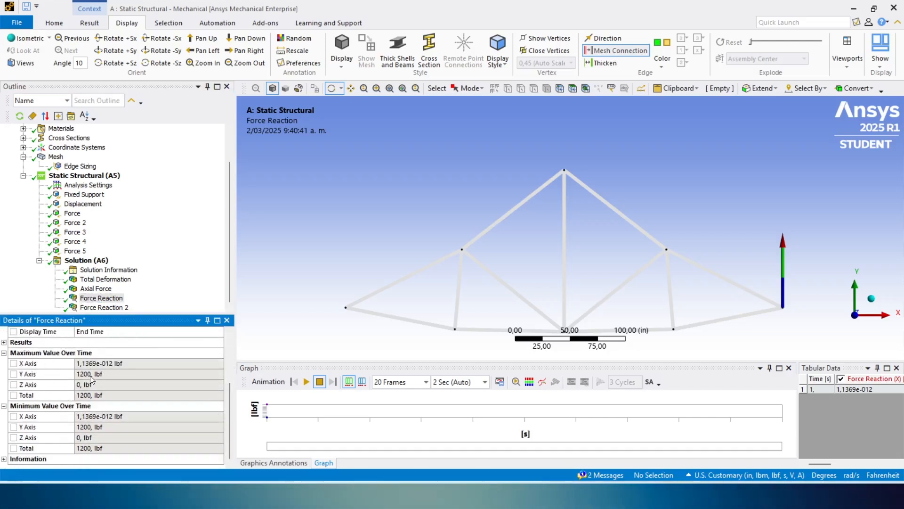
click(99, 308)
drag(229, 345, 230, 395)
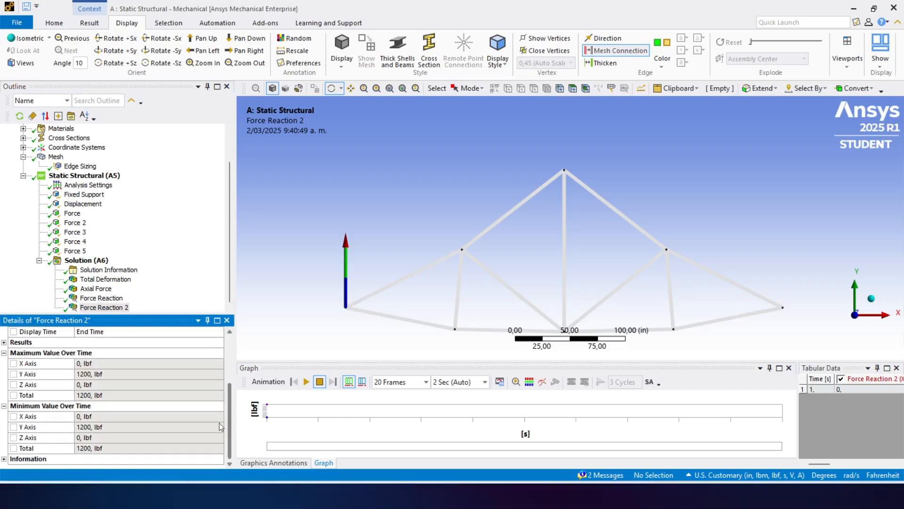
drag(228, 423, 225, 331)
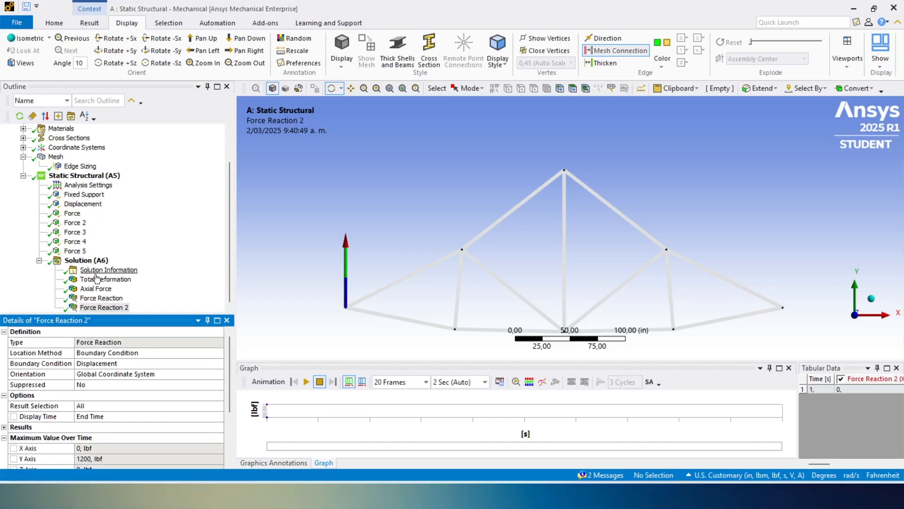
- Export the Axial Force result as a text file named SOLUCIONCERCHA in the Problemaansys folder
click(108, 289)
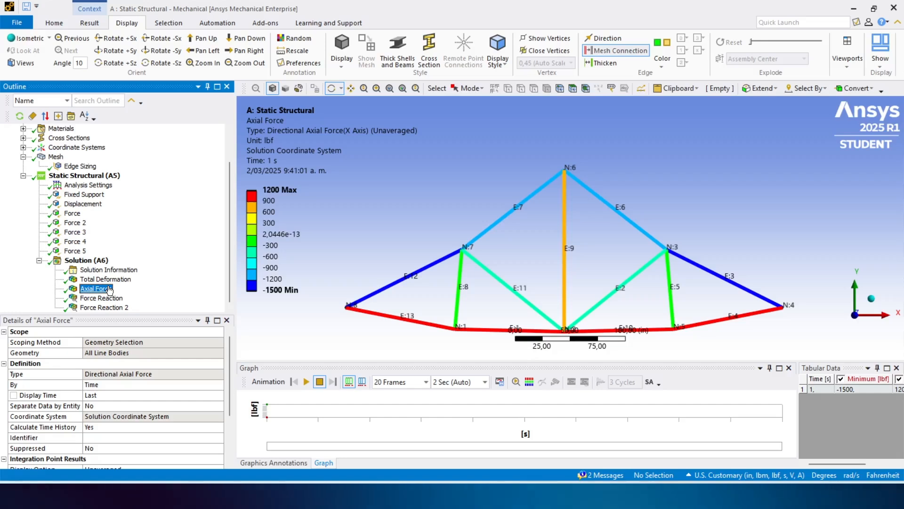
right_click(110, 289)
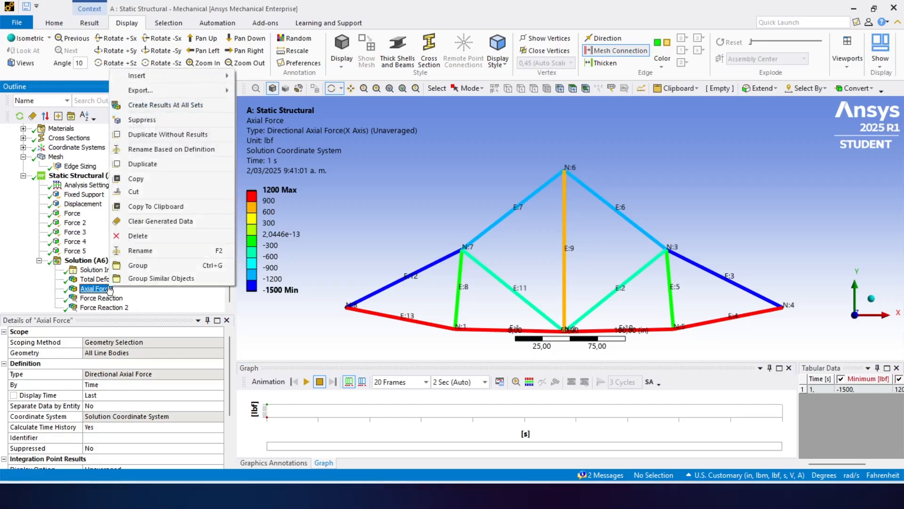
mouse_move(159, 91)
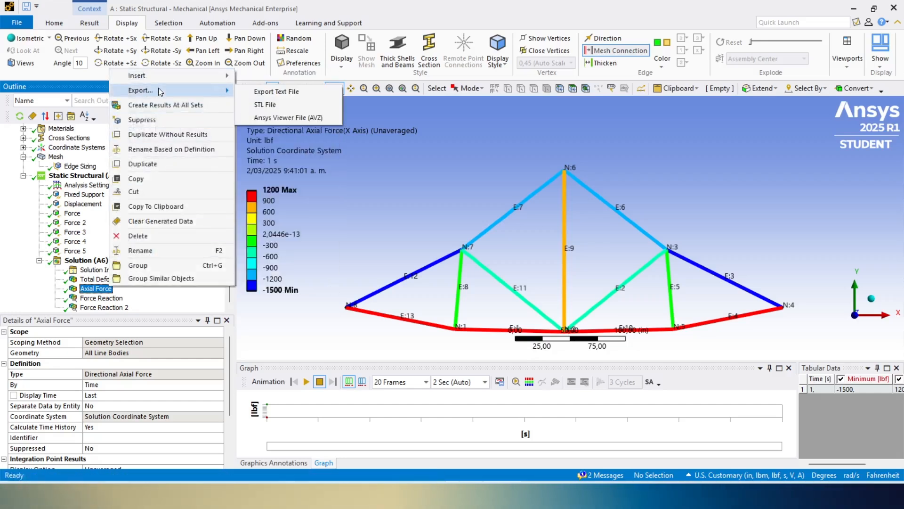
click(254, 91)
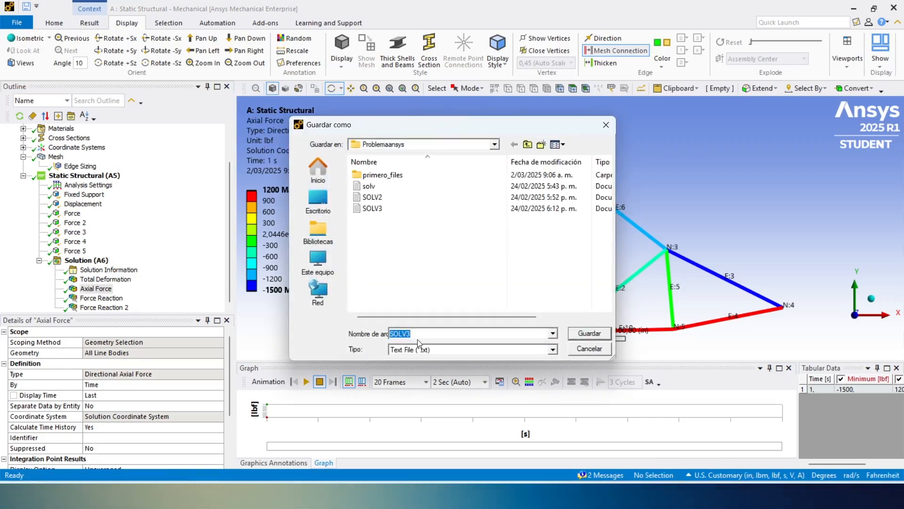
key(Caps_Lock)
text(SOLUC)
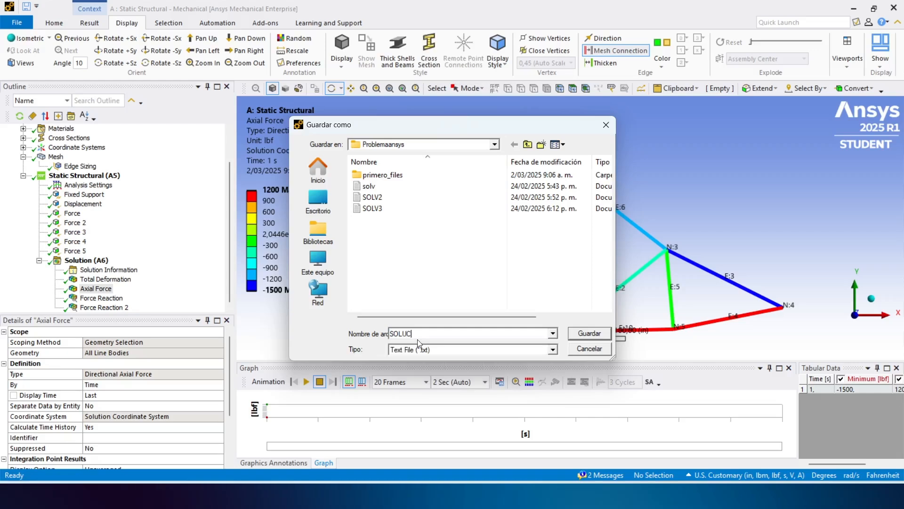
text(IONCHER)
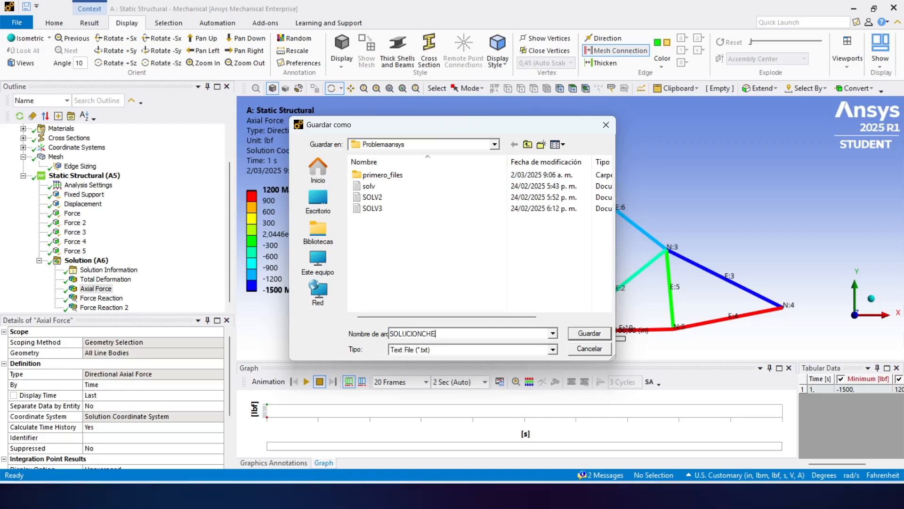
key(BackSpace)
key(BackSpace)
key(BackSpace)
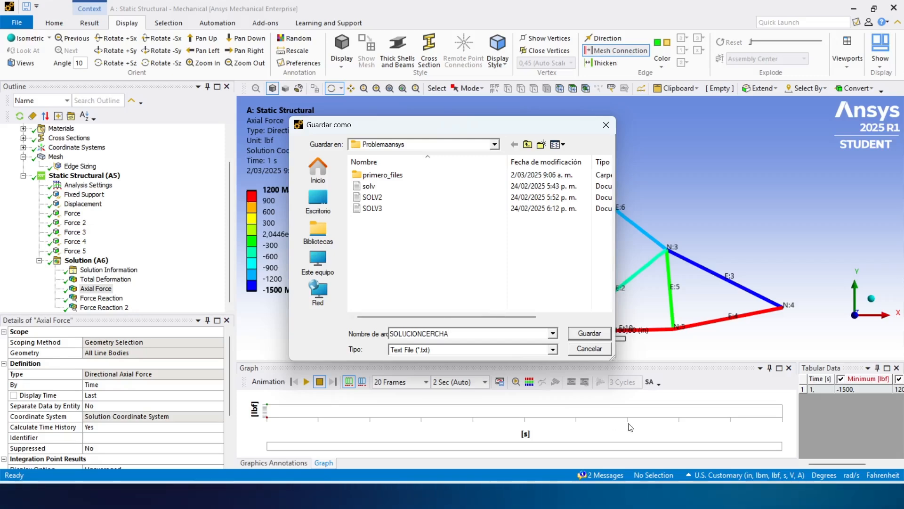
click(589, 332)
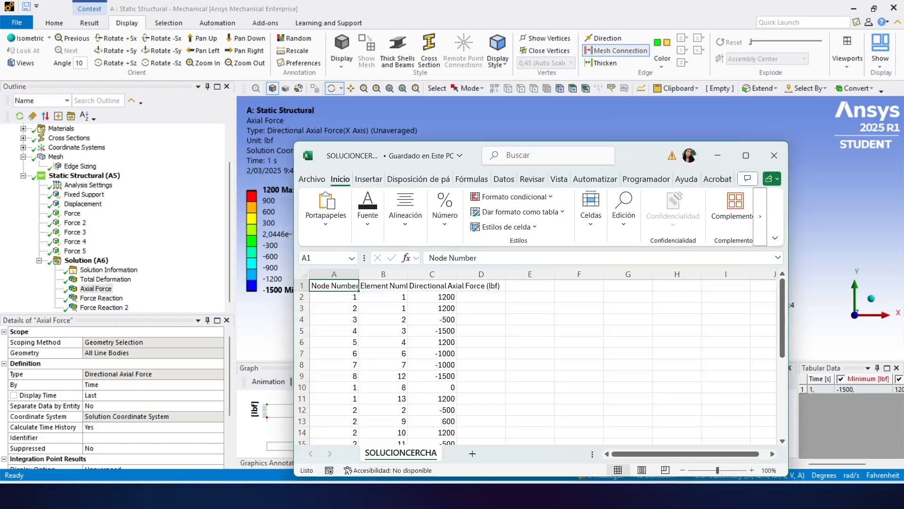
- Maximize the exported table's window in Excel and examine its node number, element number and directional axial force columns
drag(639, 164, 514, 100)
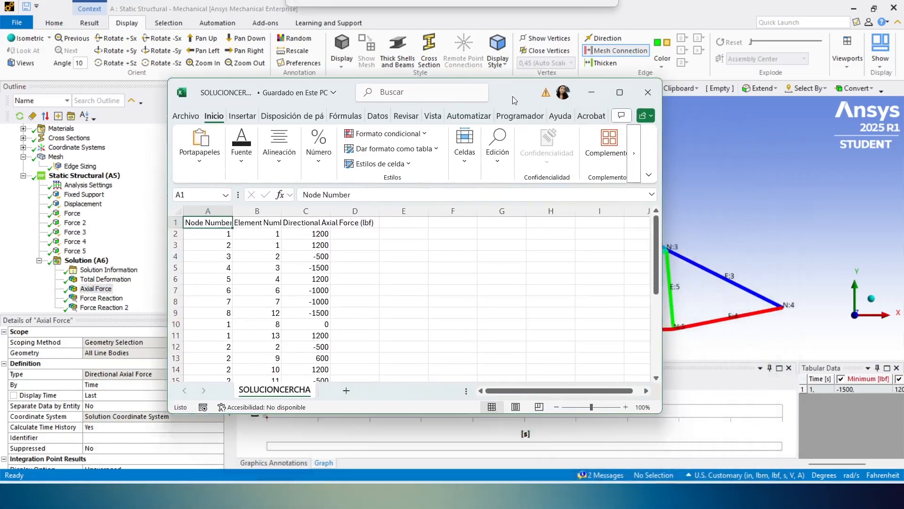
scroll(363, 318, down, 4)
scroll(366, 320, up, 4)
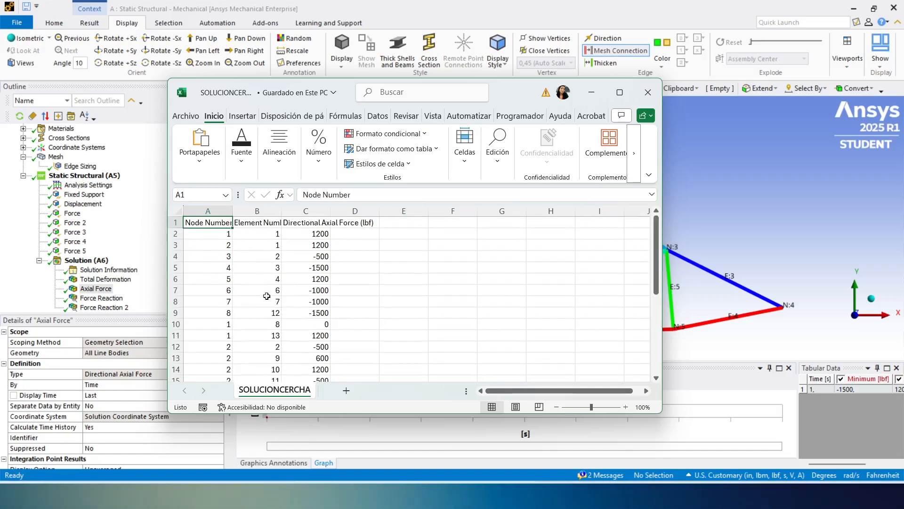
click(262, 234)
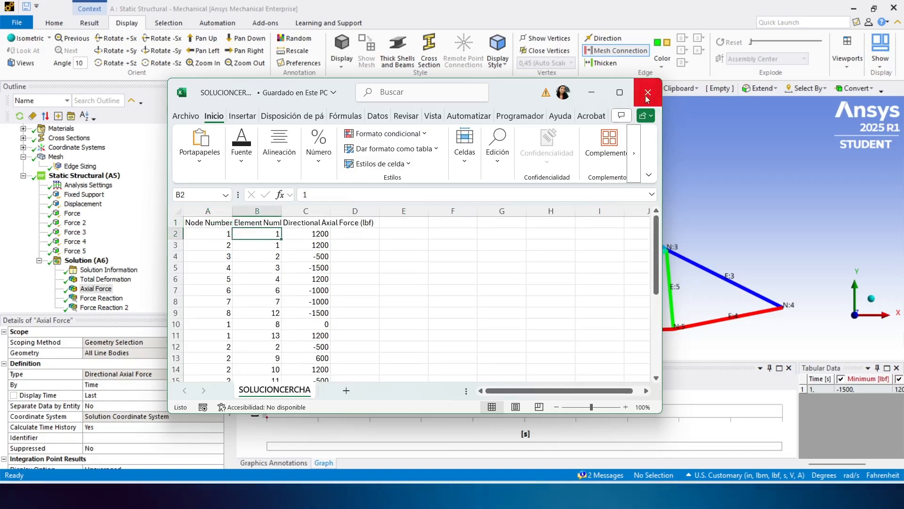
click(620, 92)
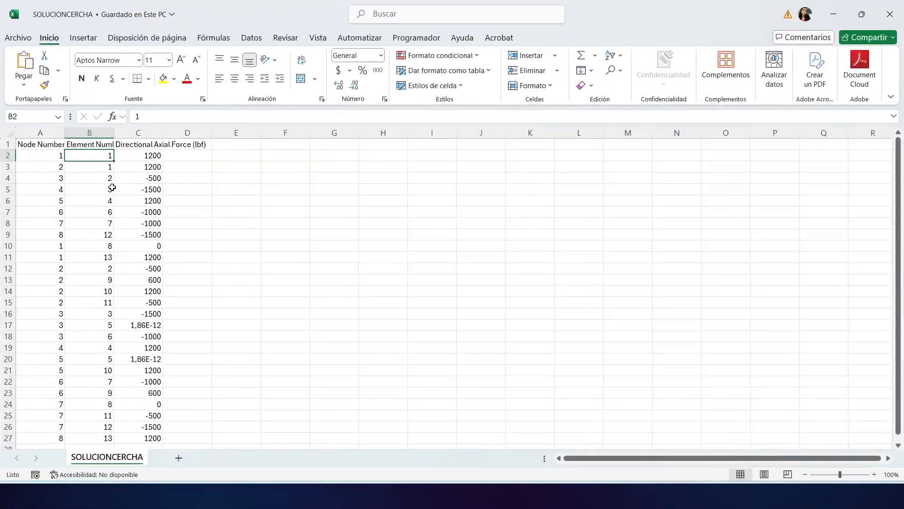
scroll(99, 236, down, 5)
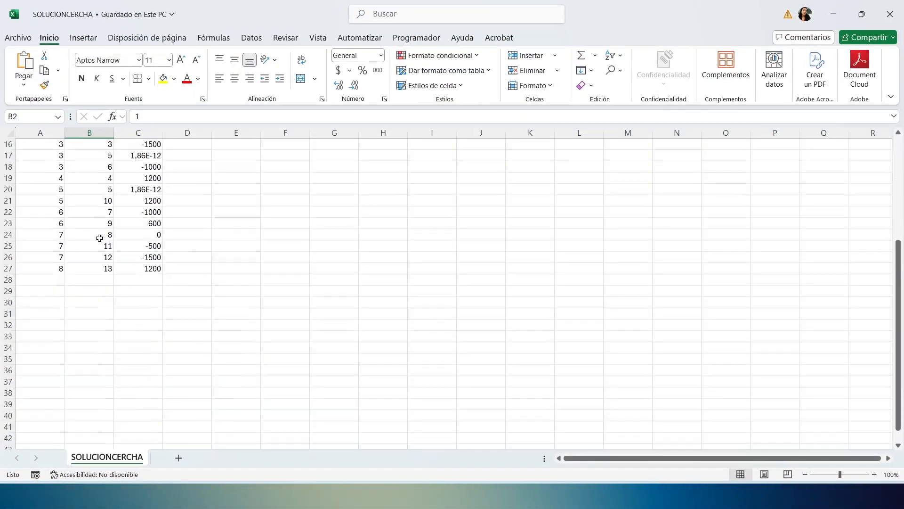
scroll(99, 236, up, 5)
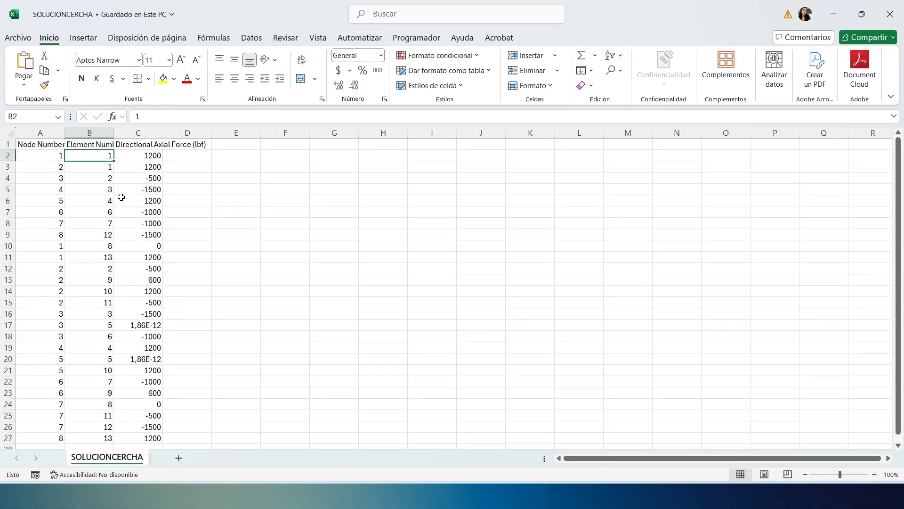
- Remove the rows with duplicate Element Number values and sort the remaining rows by element number in ascending order
click(253, 40)
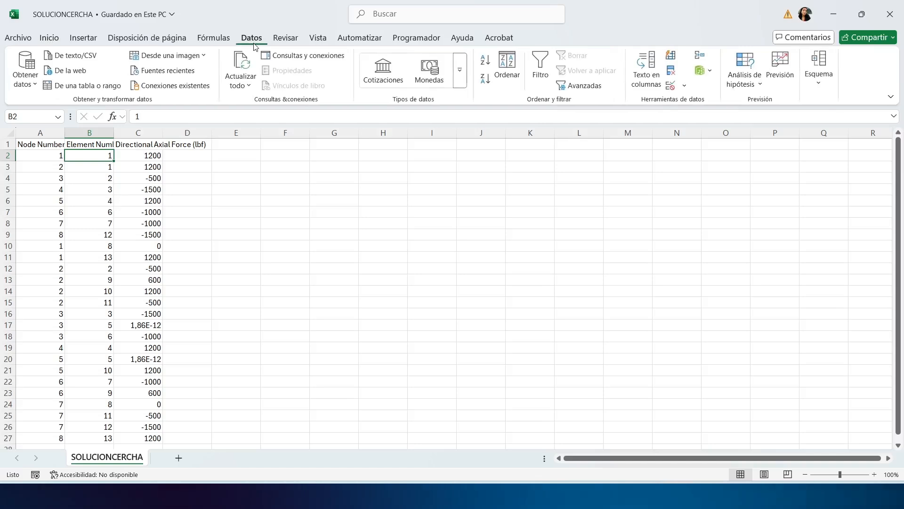
click(674, 72)
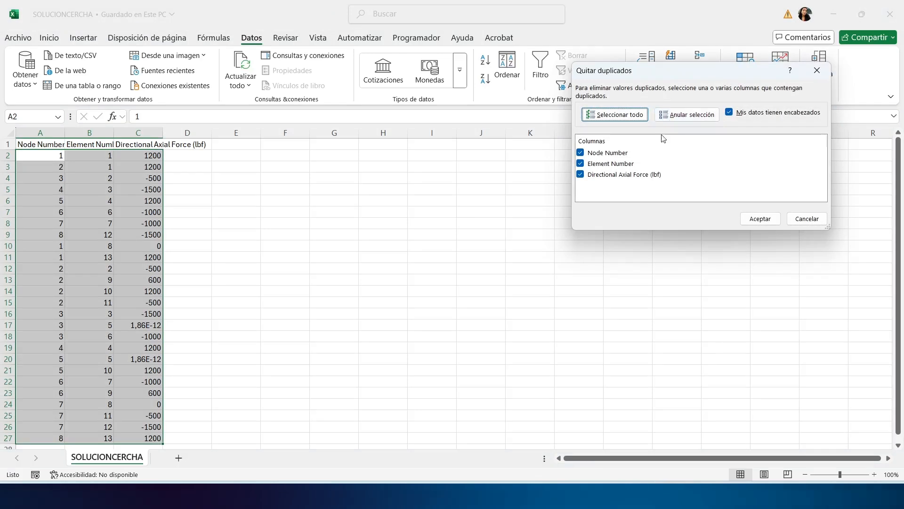
click(608, 153)
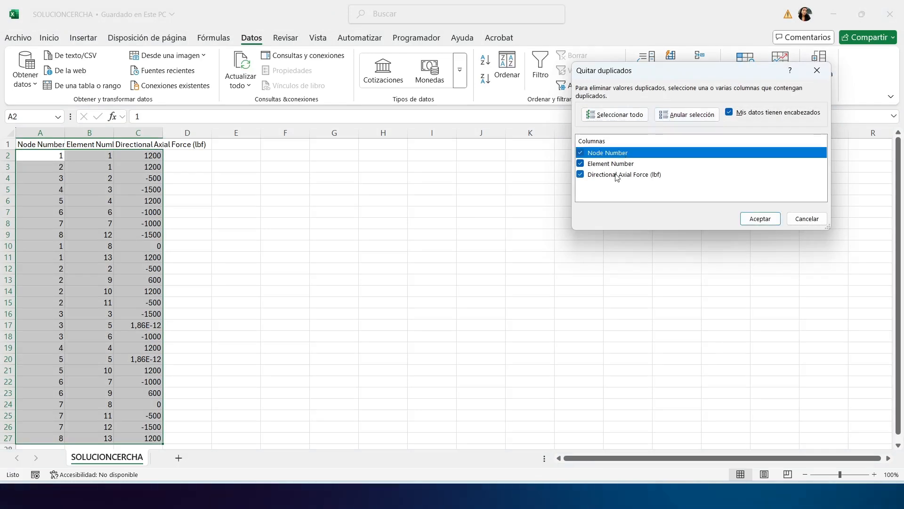
click(581, 174)
click(753, 218)
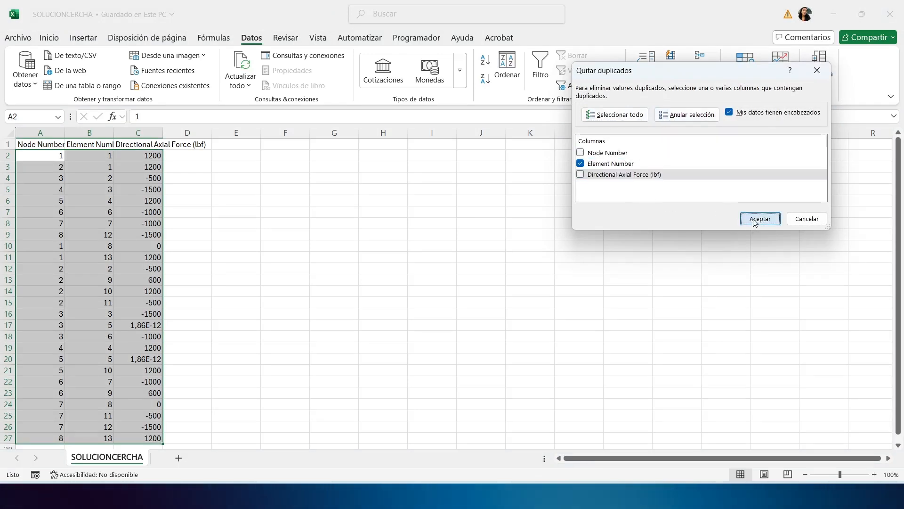
click(447, 282)
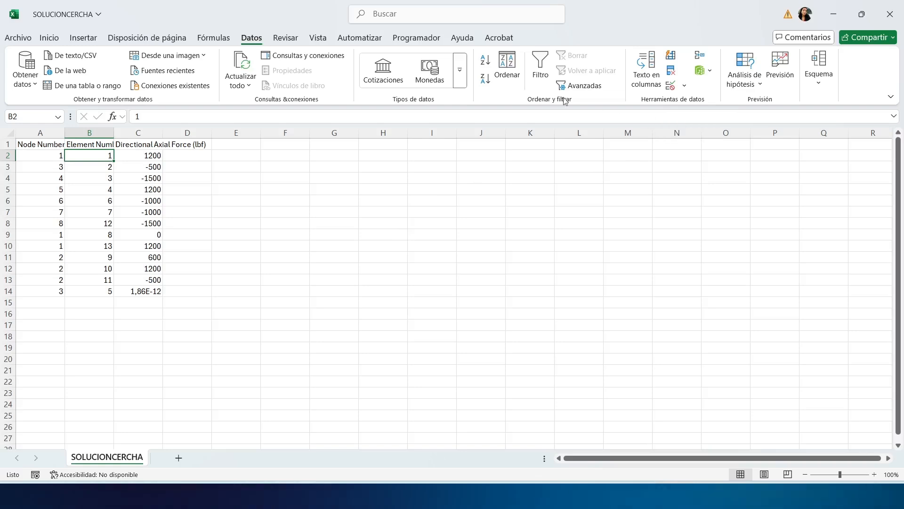
click(486, 59)
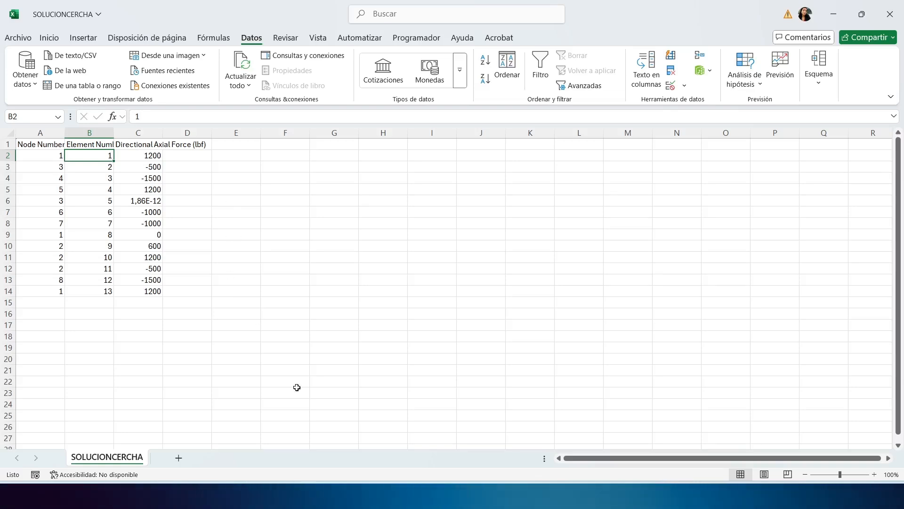
- Reduce the Excel window from full screen, move it aside and narrow it to sit beside the Ansys truss plot
click(863, 15)
drag(313, 92, 574, 92)
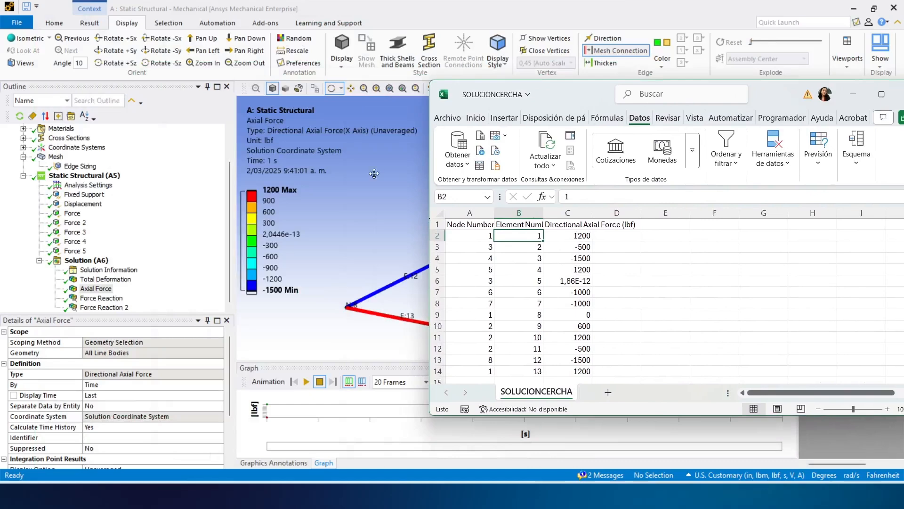
drag(431, 200, 649, 160)
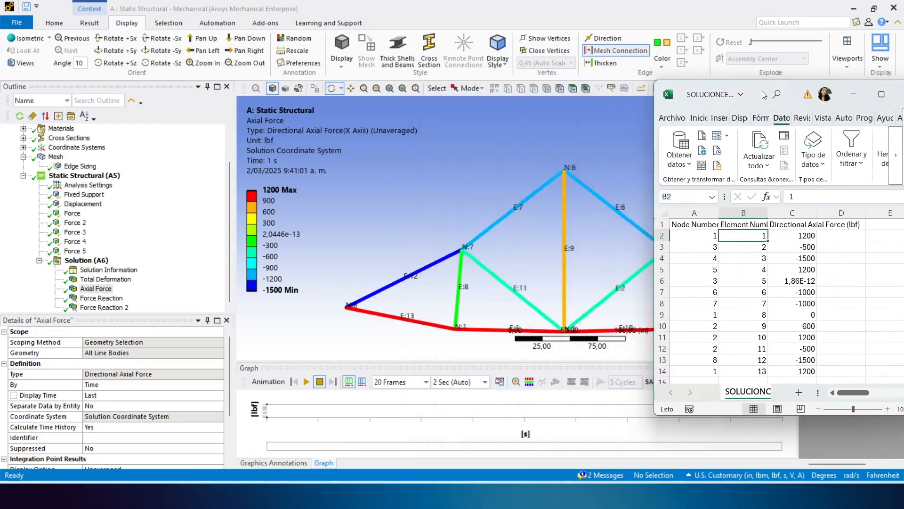
- Enter the member name CE in cell D2, beside the axial force of element 1
click(850, 292)
click(851, 247)
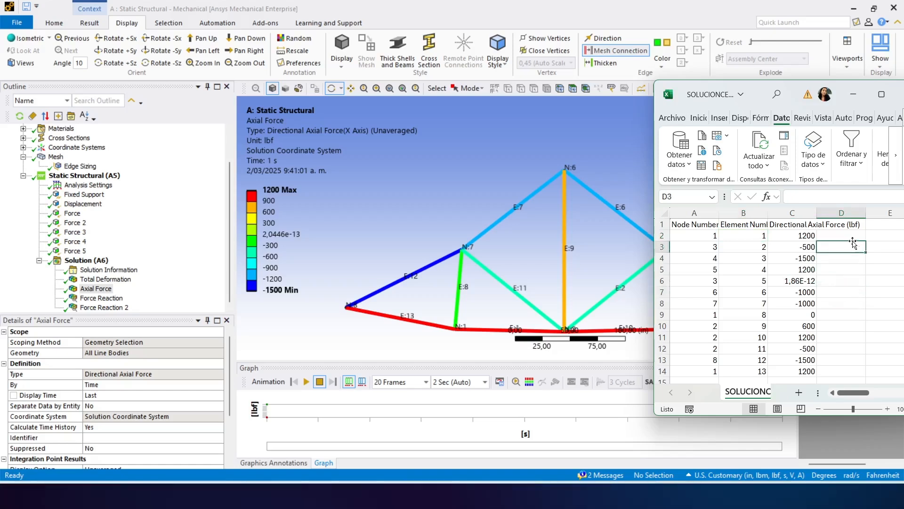
click(840, 235)
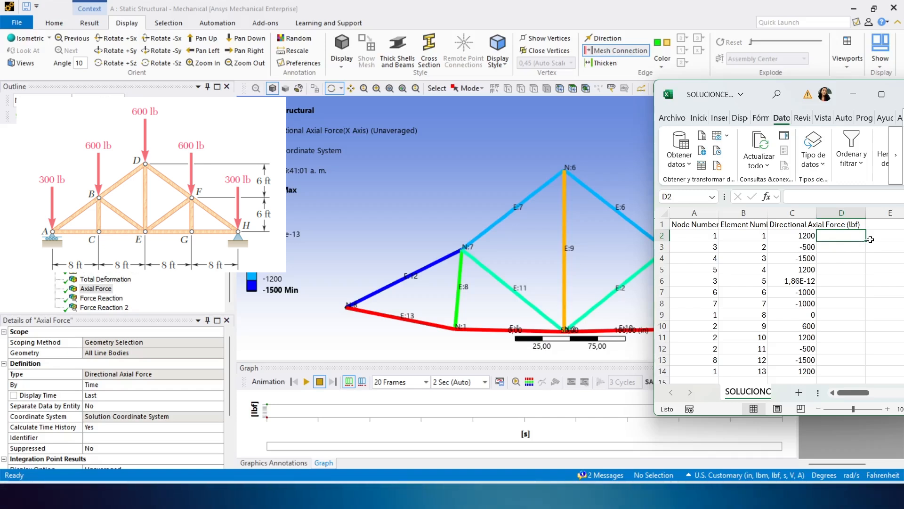
text(CE)
key(Return)
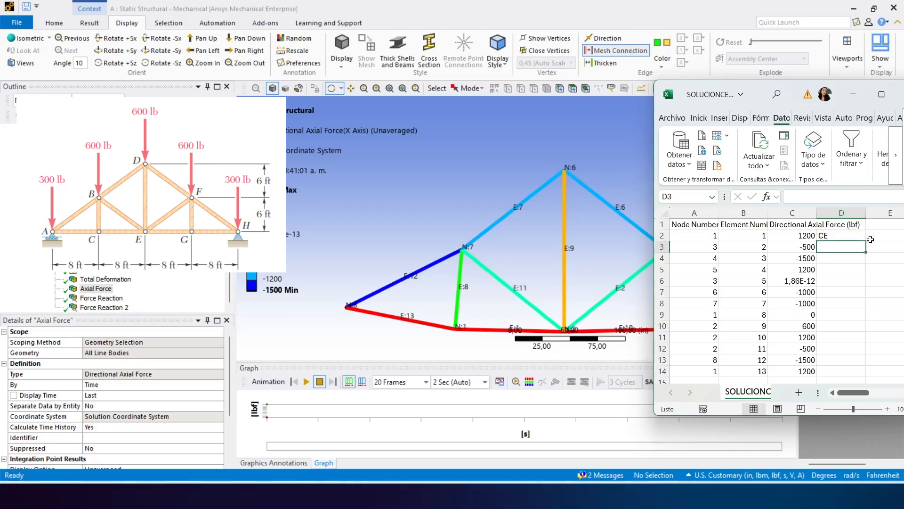
- Match elements 2, 3 and 4 to the truss plot and enter member names EF, FH and GH in D3 to D5
drag(477, 289, 476, 264)
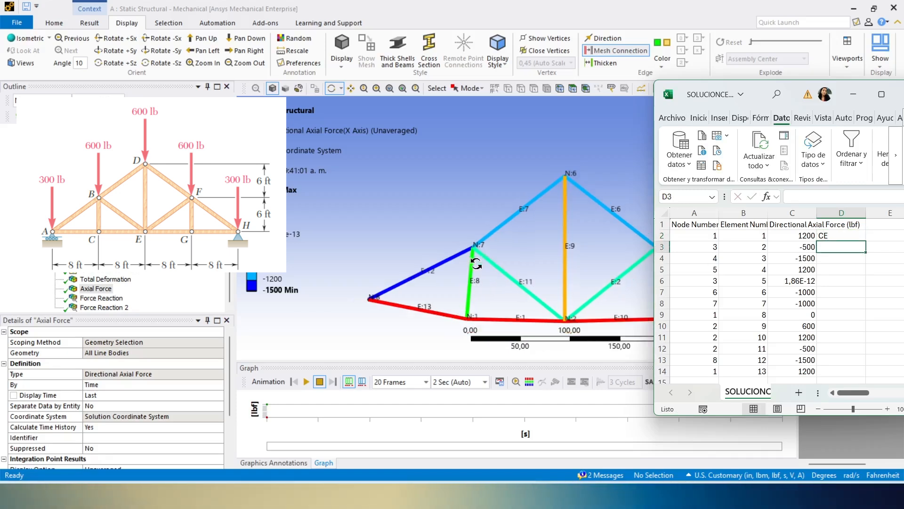
mouse_move(448, 219)
mouse_down()
mouse_move(428, 208)
mouse_move(441, 219)
mouse_up()
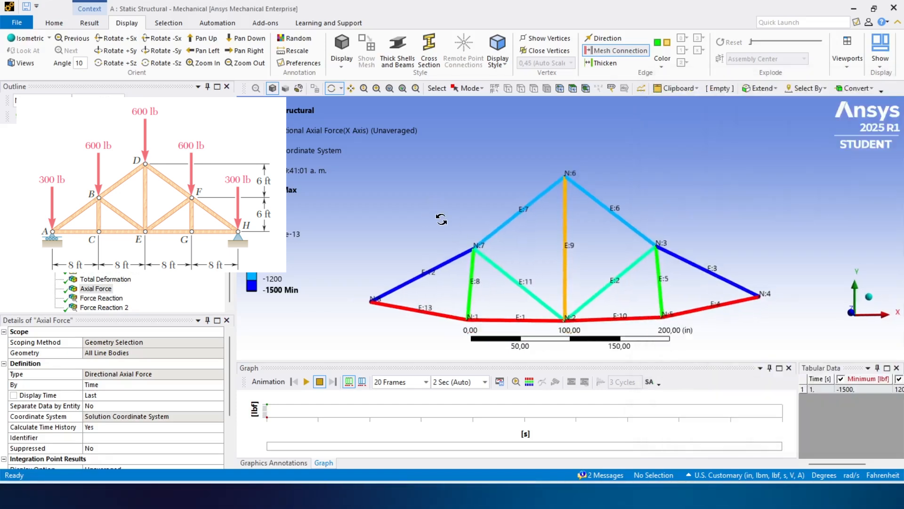
drag(725, 292, 678, 240)
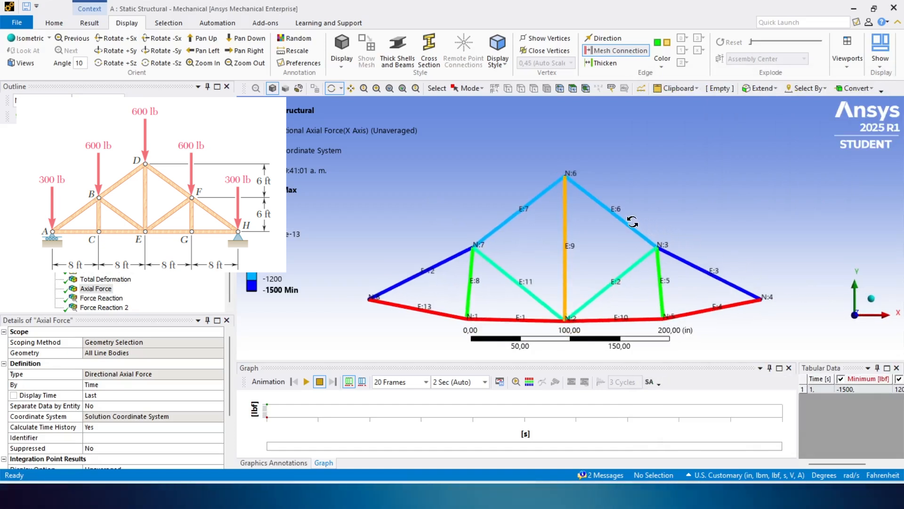
ctrl+middle_drag(632, 221, 564, 178)
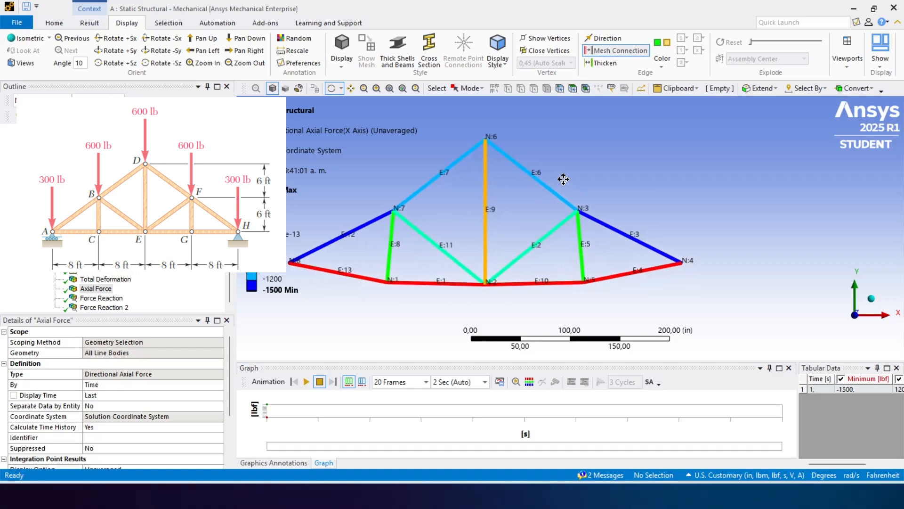
click(692, 497)
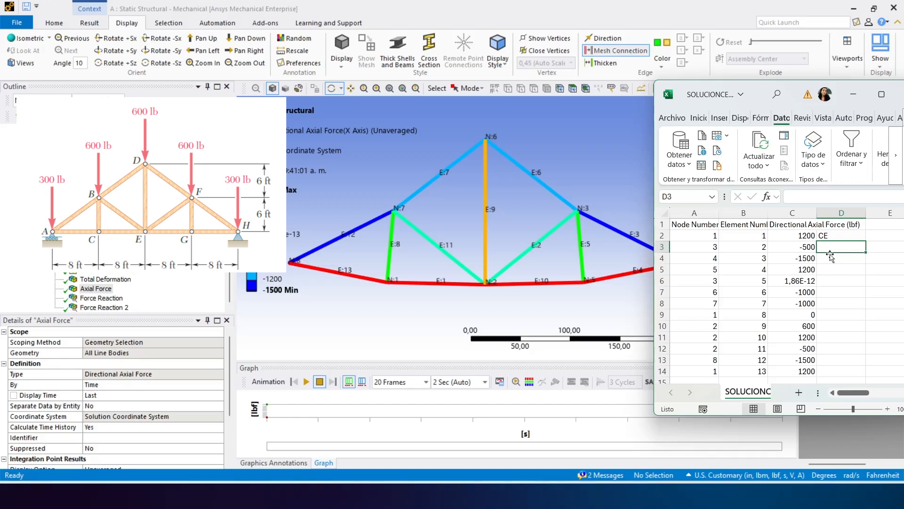
text(EF)
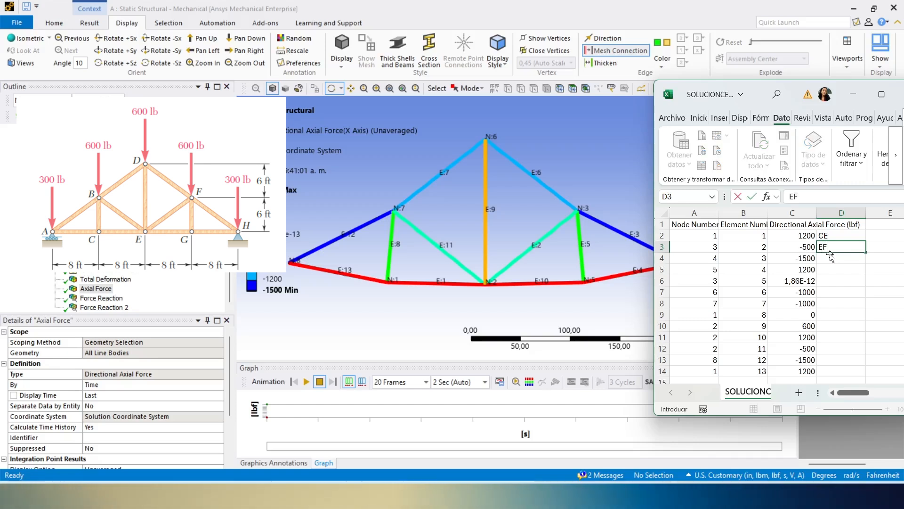
key(Return)
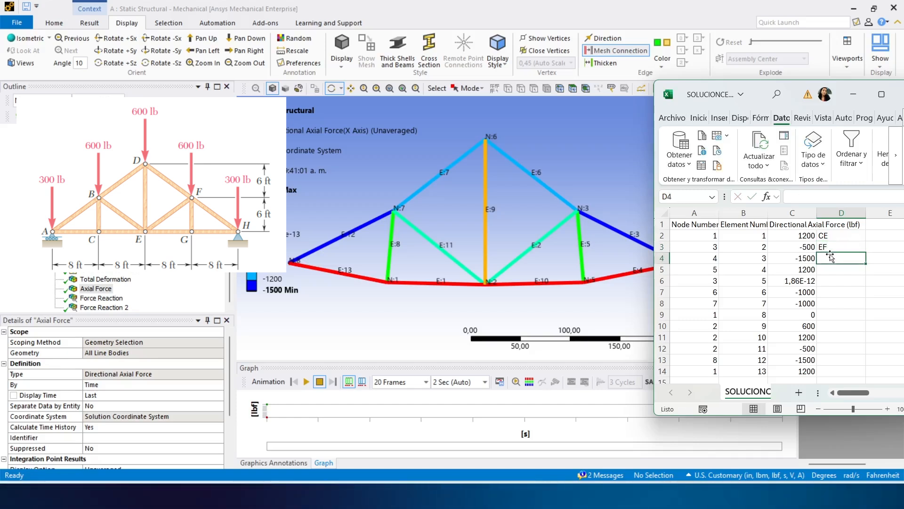
text(FH)
key(Return)
text(GH)
key(Return)
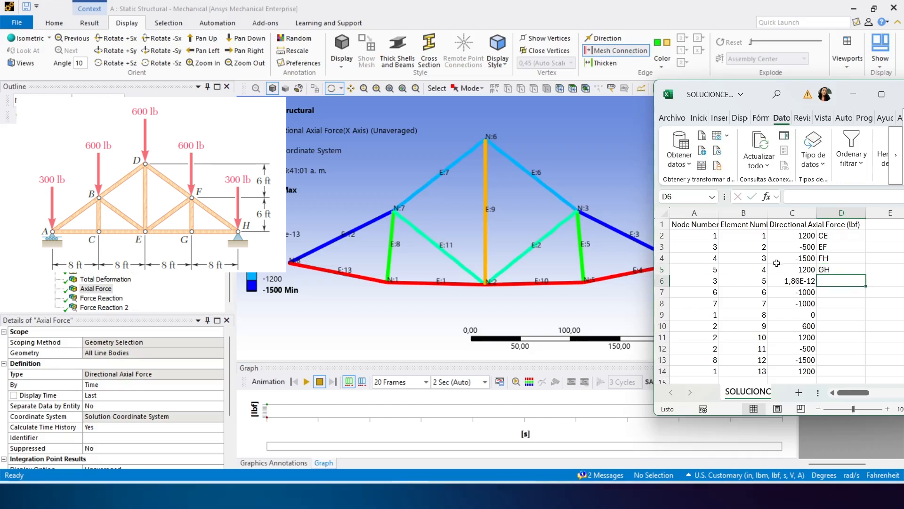
- Enter member names FG, DF and BD for elements 5, 6 and 7 in cells D6 to D8
text(FG)
key(Return)
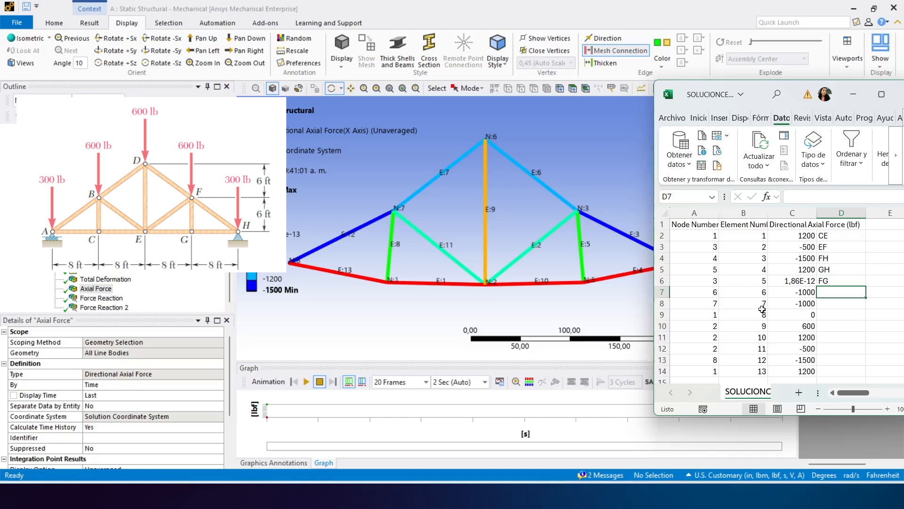
text(DF)
key(Return)
text(BD)
key(Return)
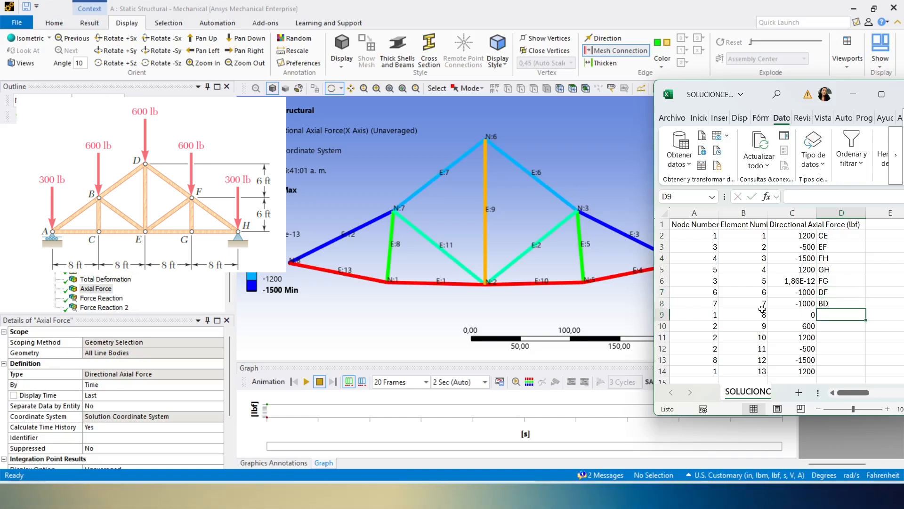
- Enter member names BC, DE, EG and BE for elements 8 to 11 in cells D9 to D12
text(BC)
key(Return)
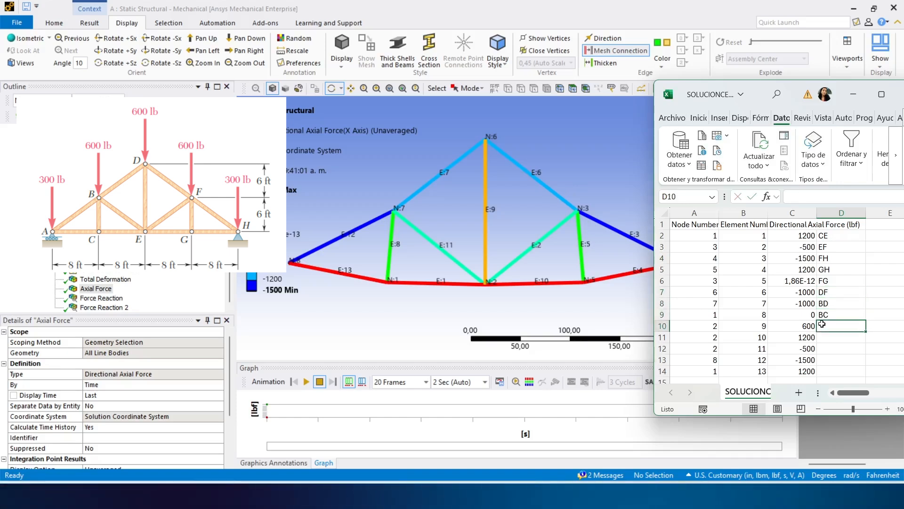
text(DE)
key(Return)
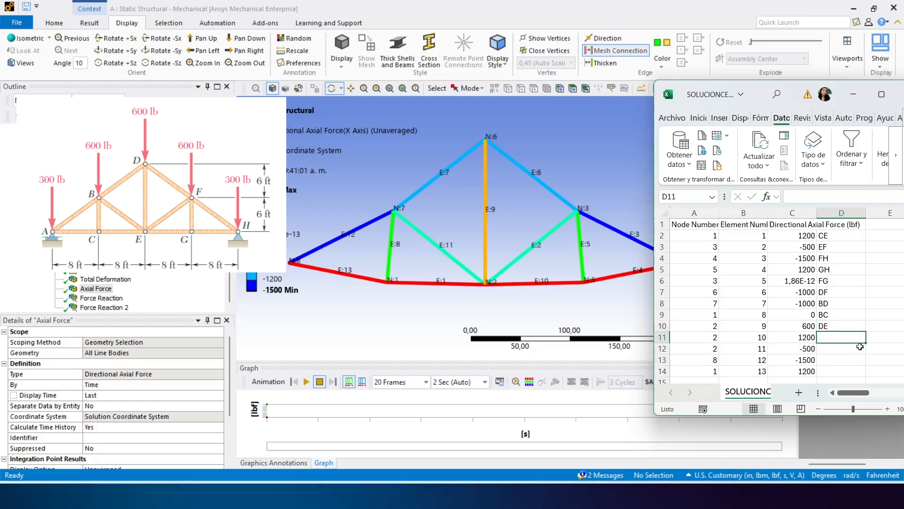
text(EG)
key(Return)
text(BE)
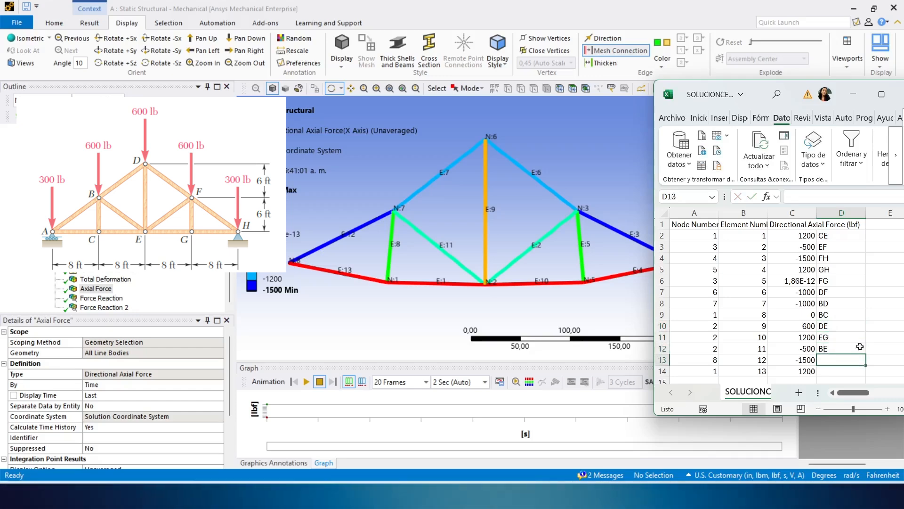
key(Return)
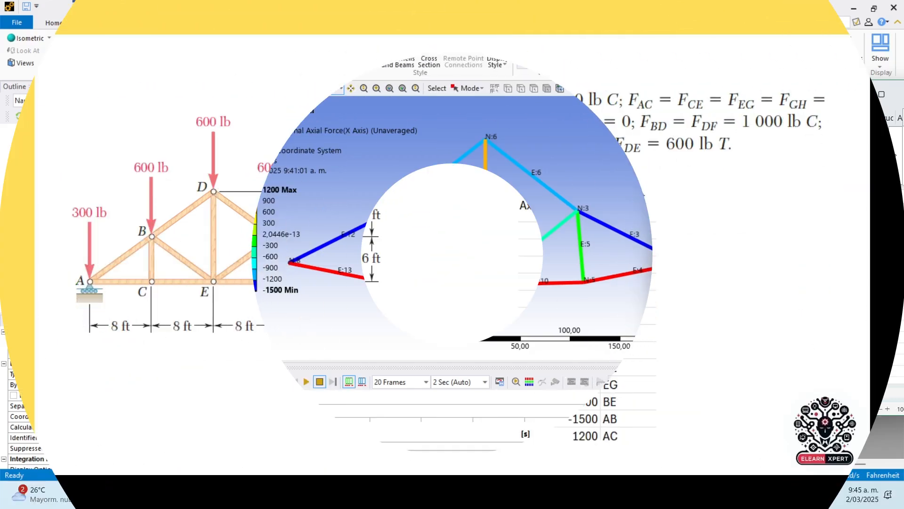